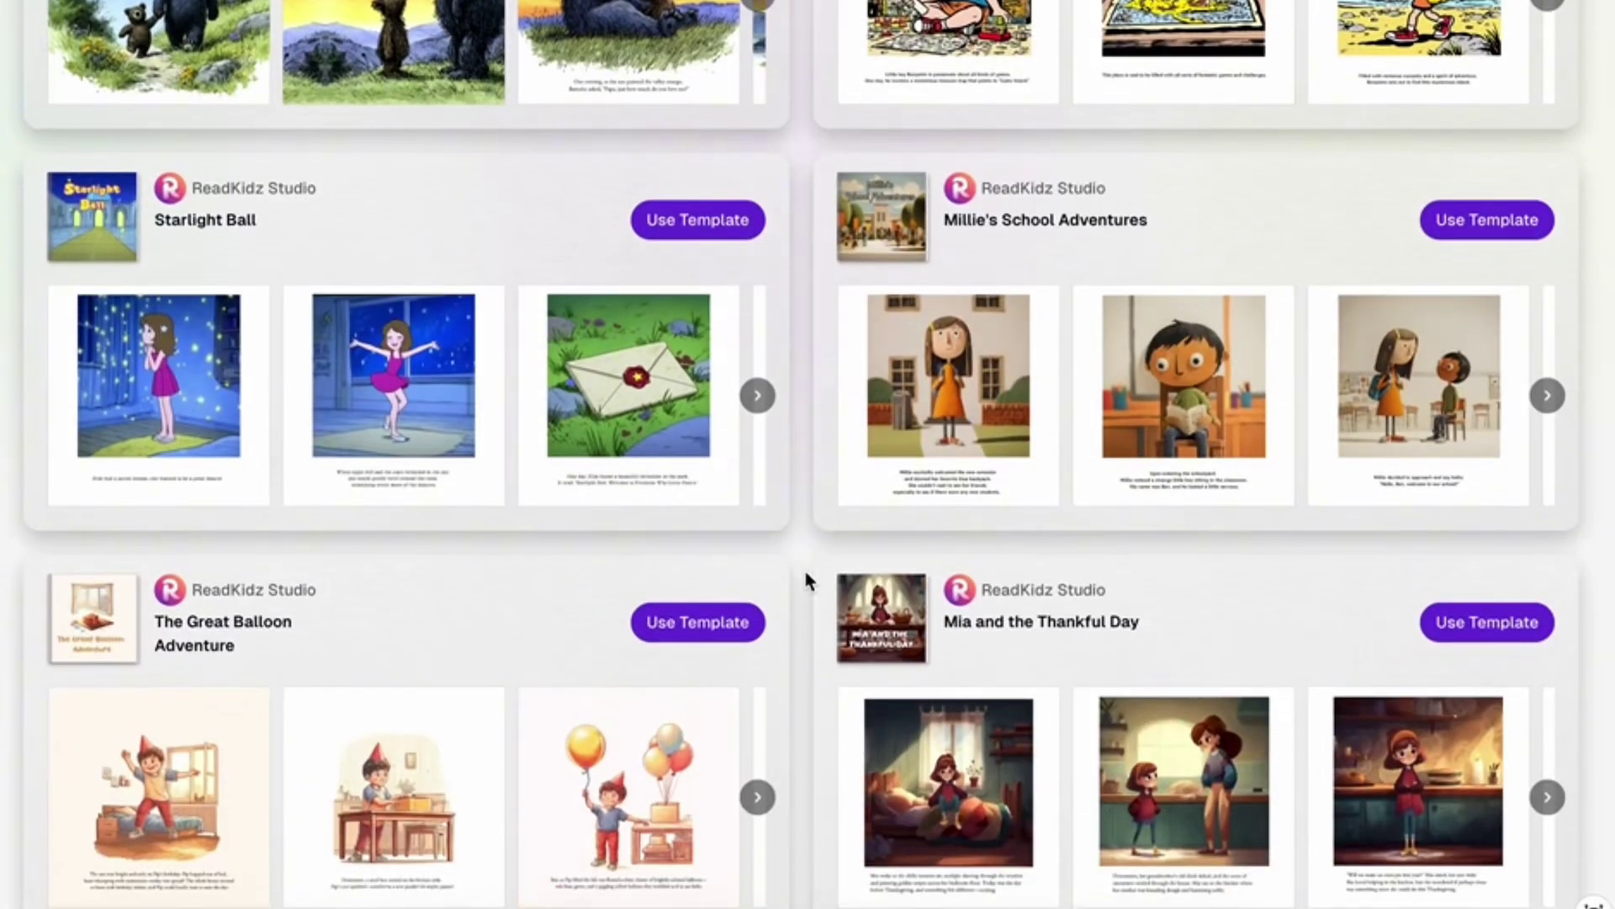
Scroll through the template gallery and the Home page sidebar to reveal the dashboard tools.
scroll(806, 580, "down", 5)
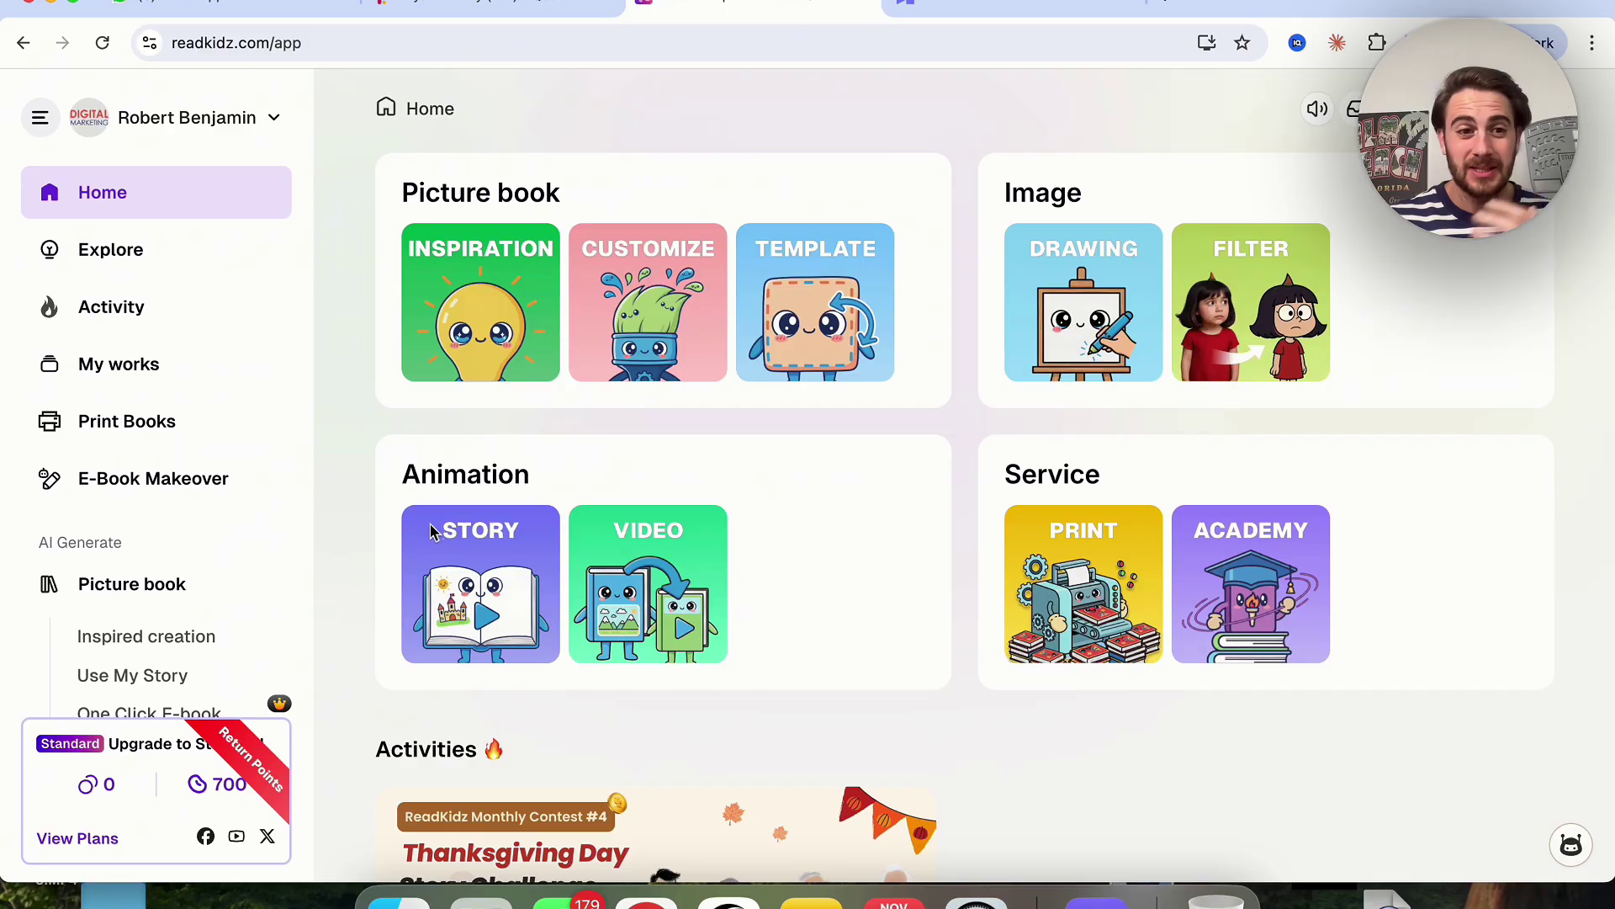
scroll(115, 587, "down", 5)
Open the Animated video script creator and review its Reader Age, Story Type, Theme and Perspective options.
scroll(116, 587, "down", 4)
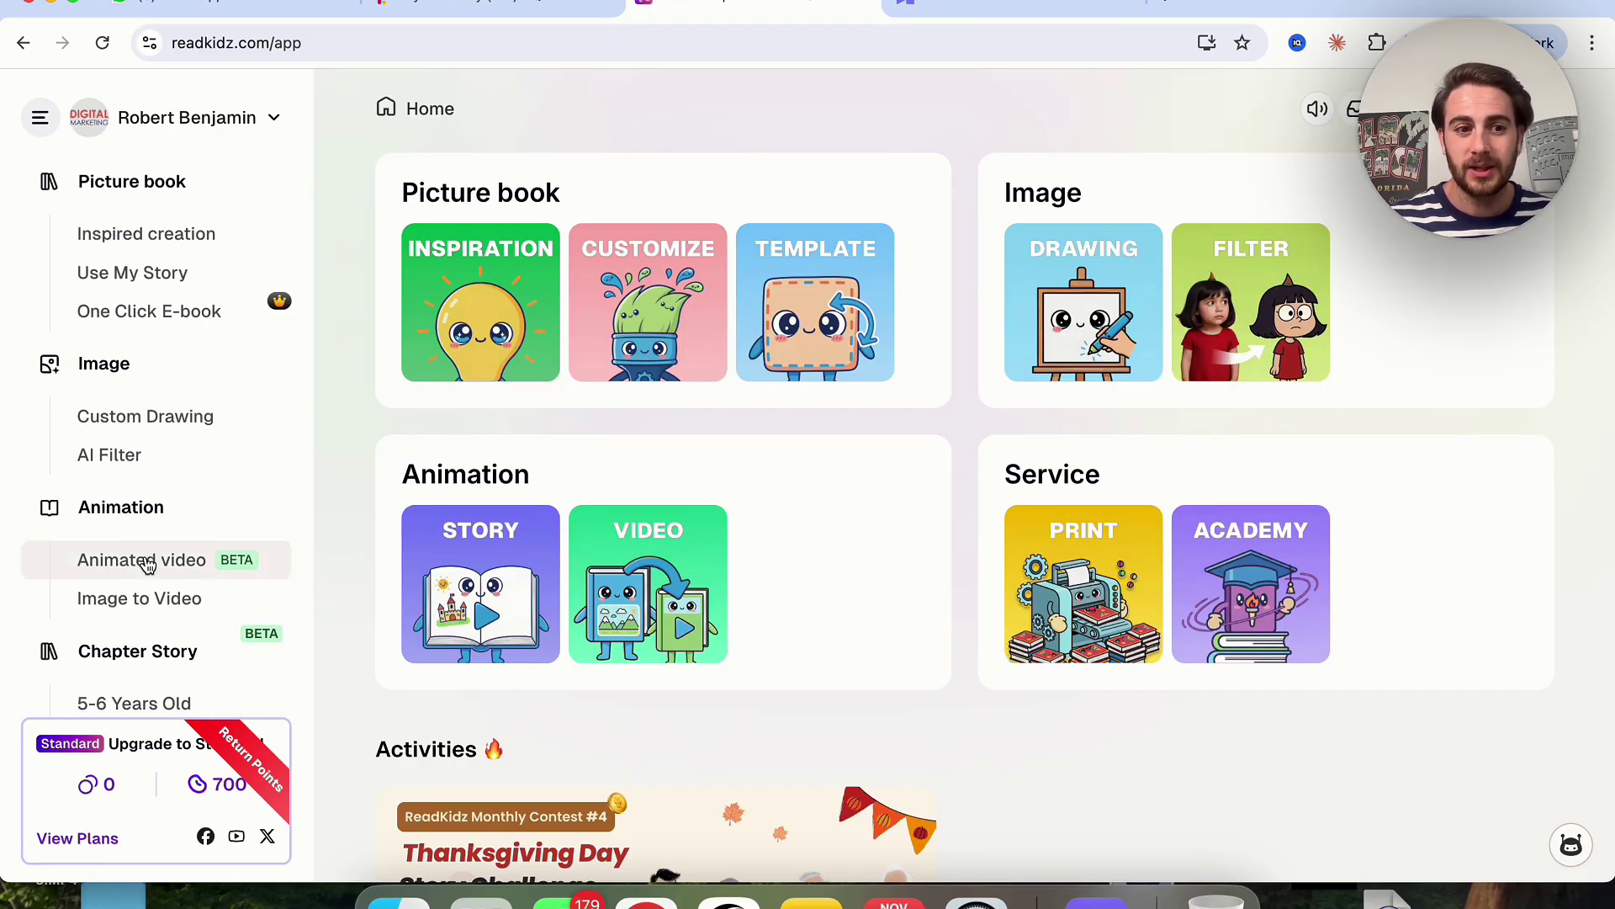
left_click(147, 564)
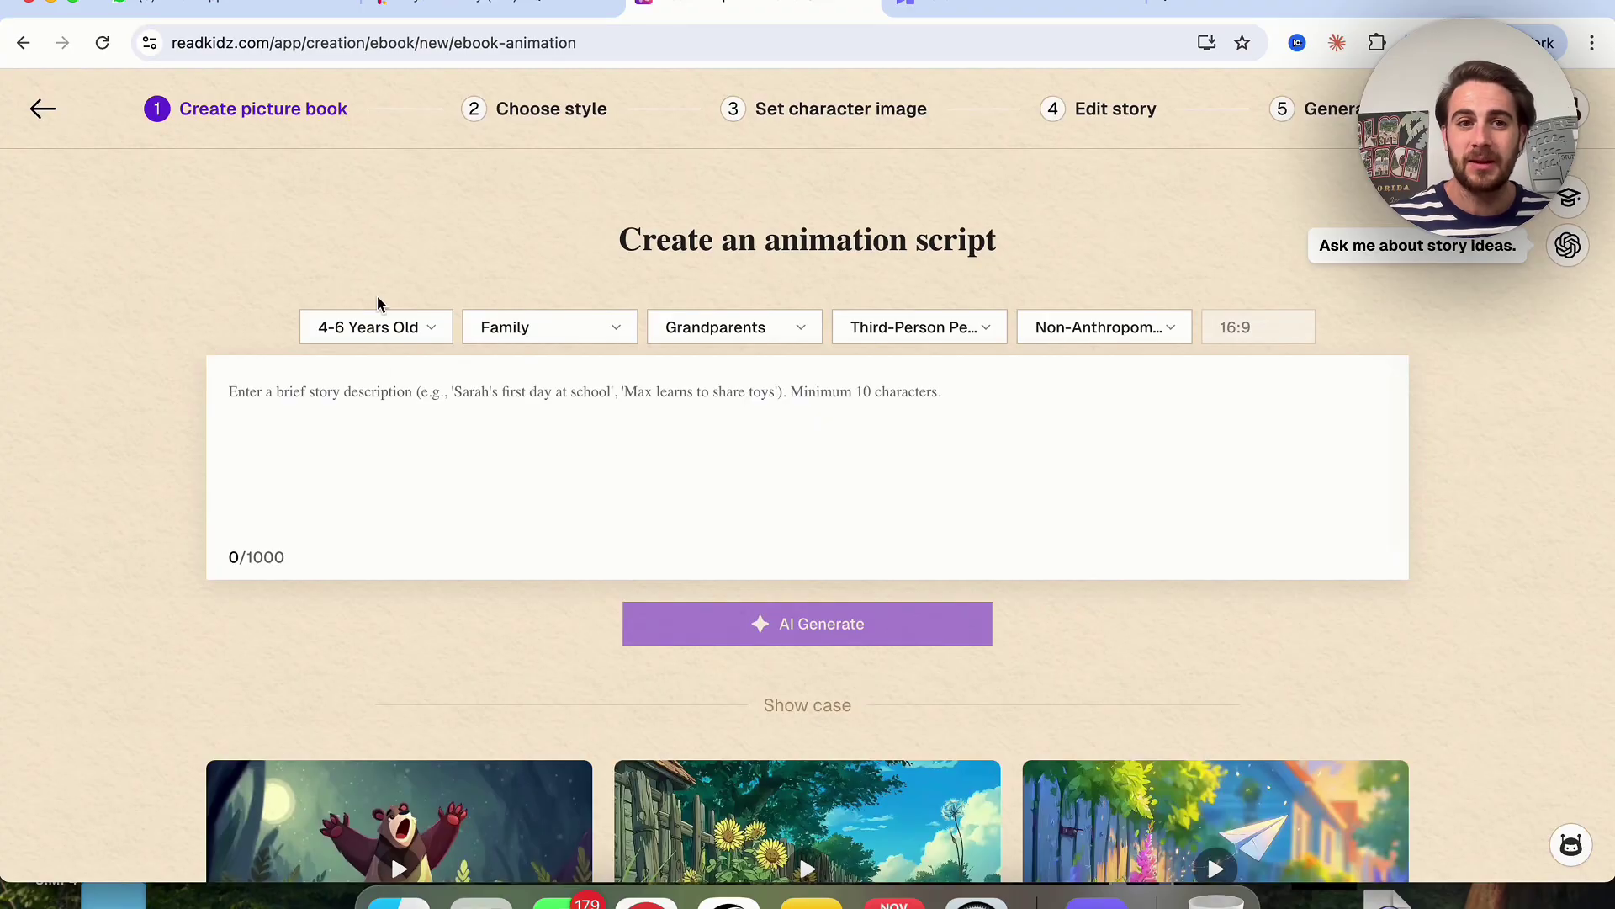
left_click(379, 328)
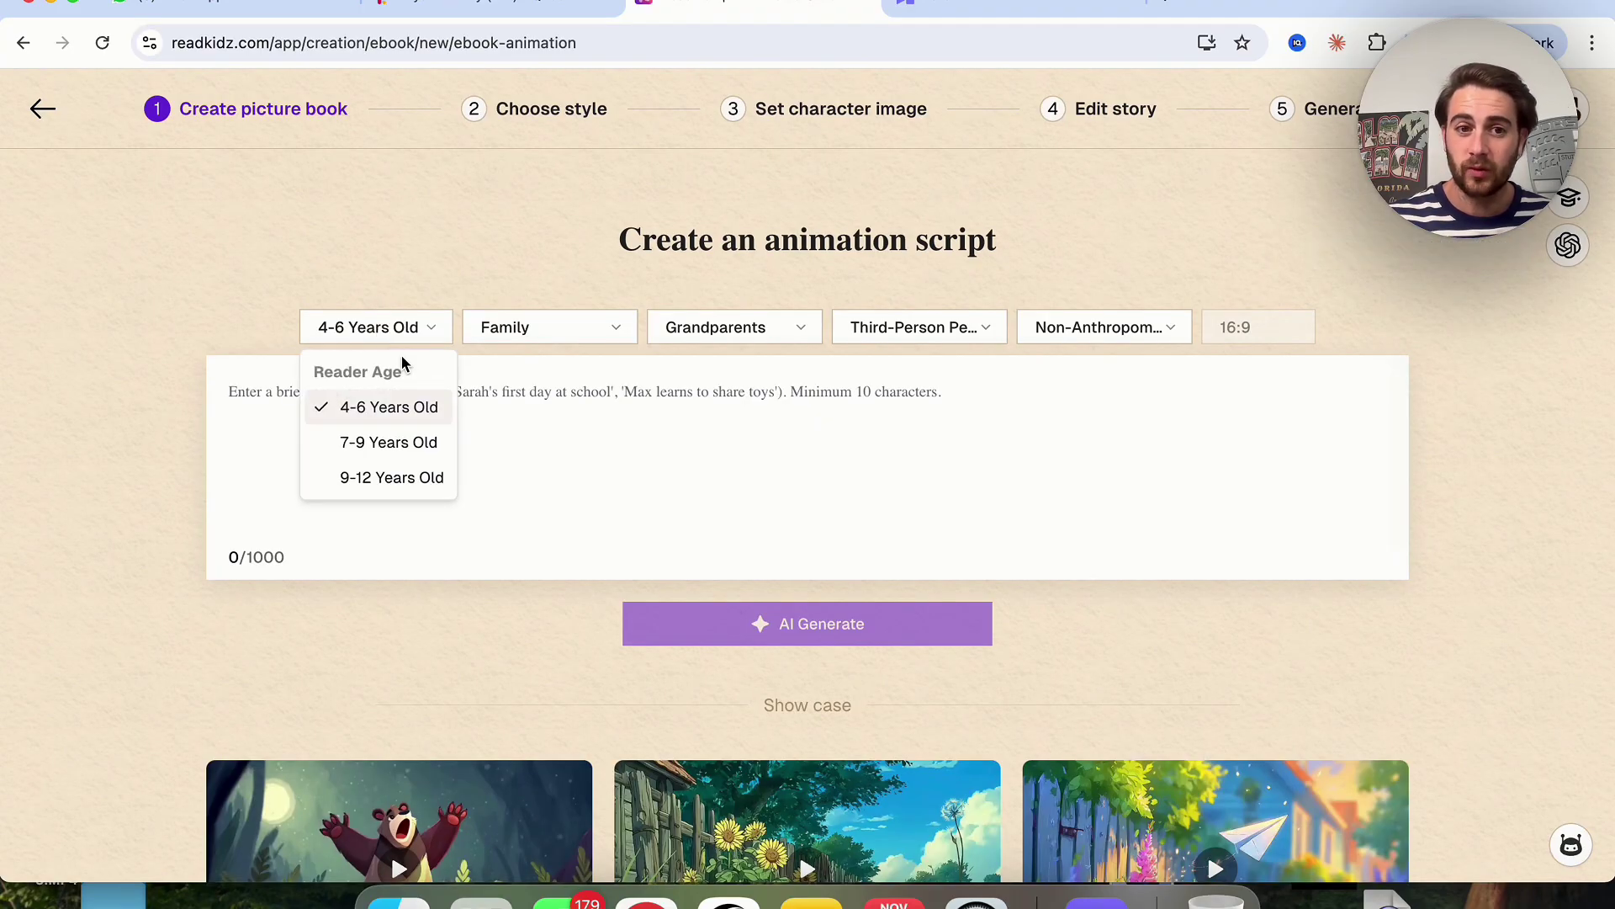
left_click(494, 341)
left_click(499, 336)
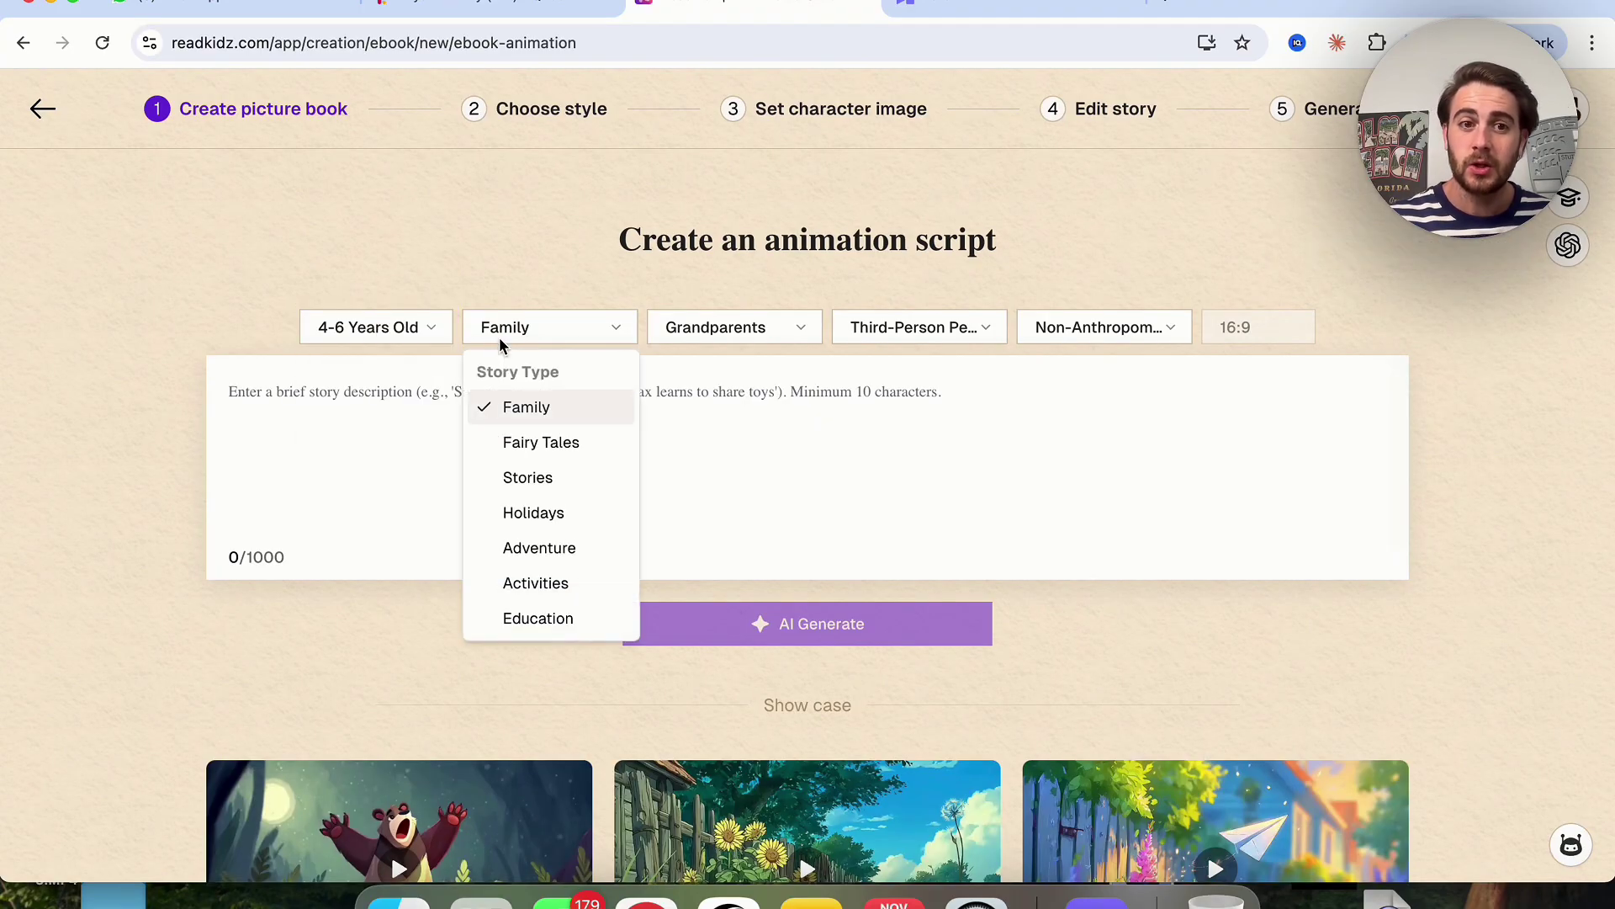
left_click(707, 328)
left_click(708, 330)
left_click(925, 325)
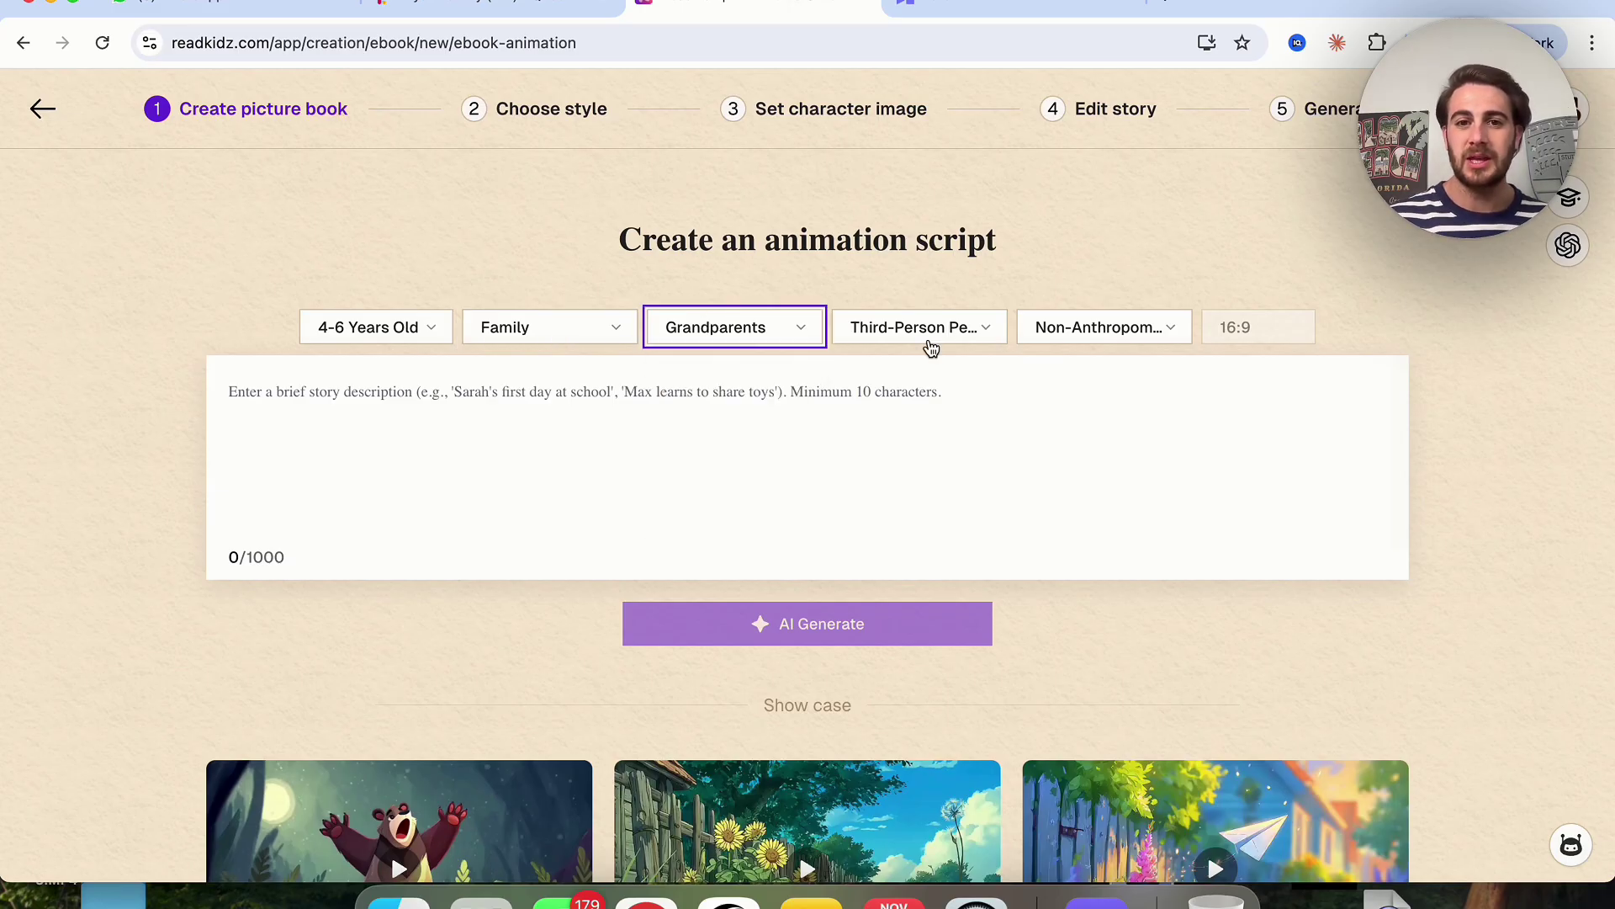
left_click(917, 336)
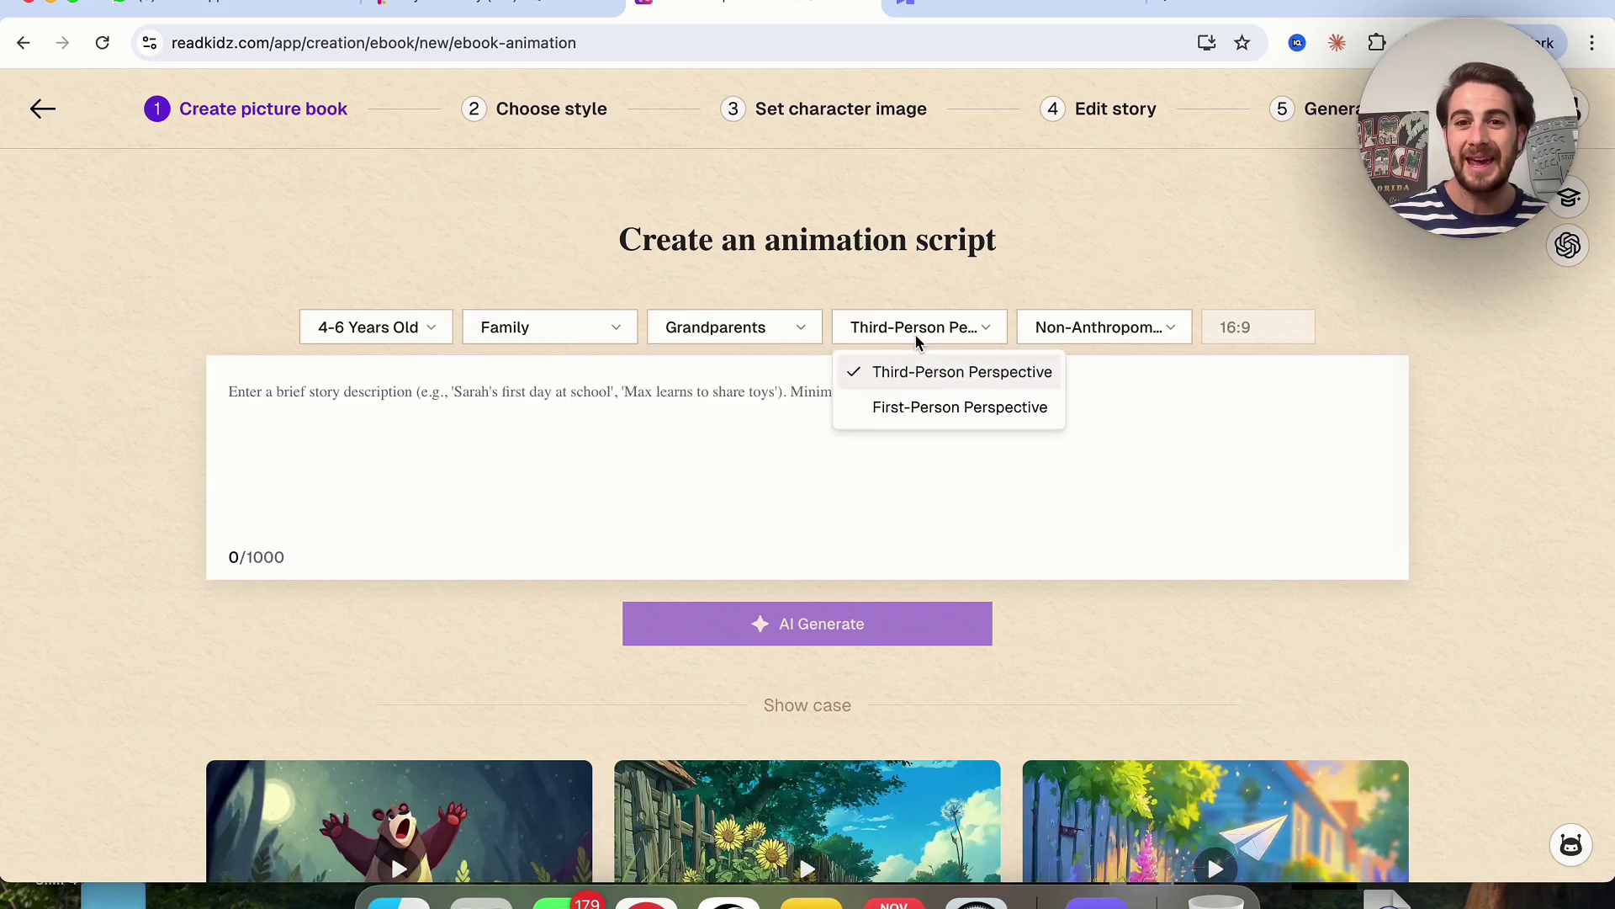
left_click(637, 422)
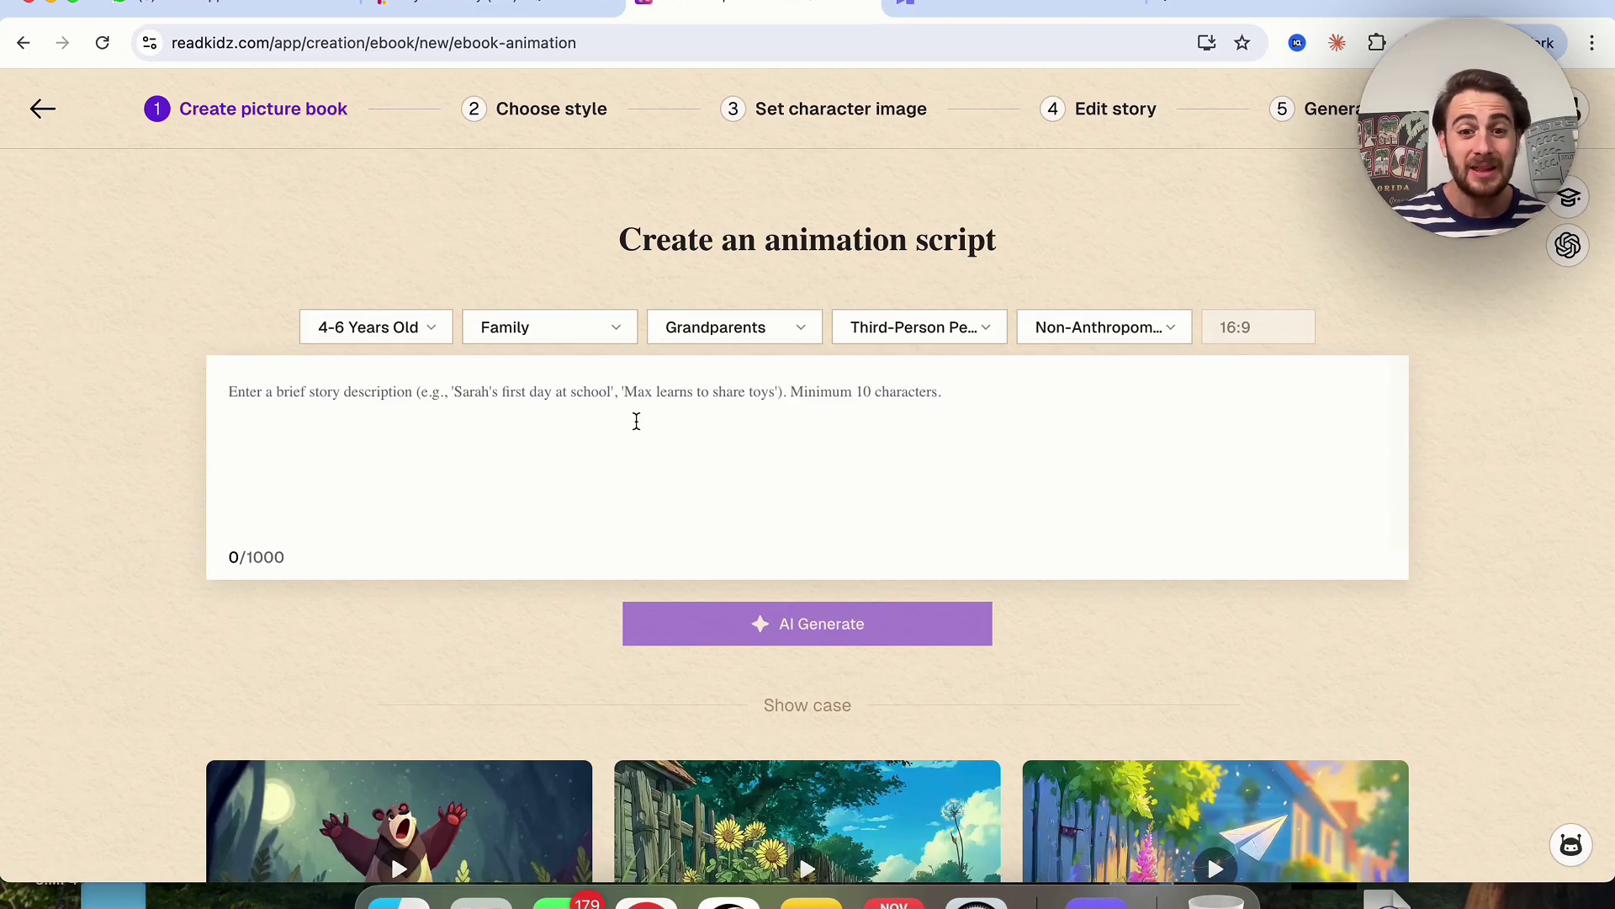
Watch a showcase video preview, then dismiss it to return to the story description.
scroll(637, 421, "down", 2)
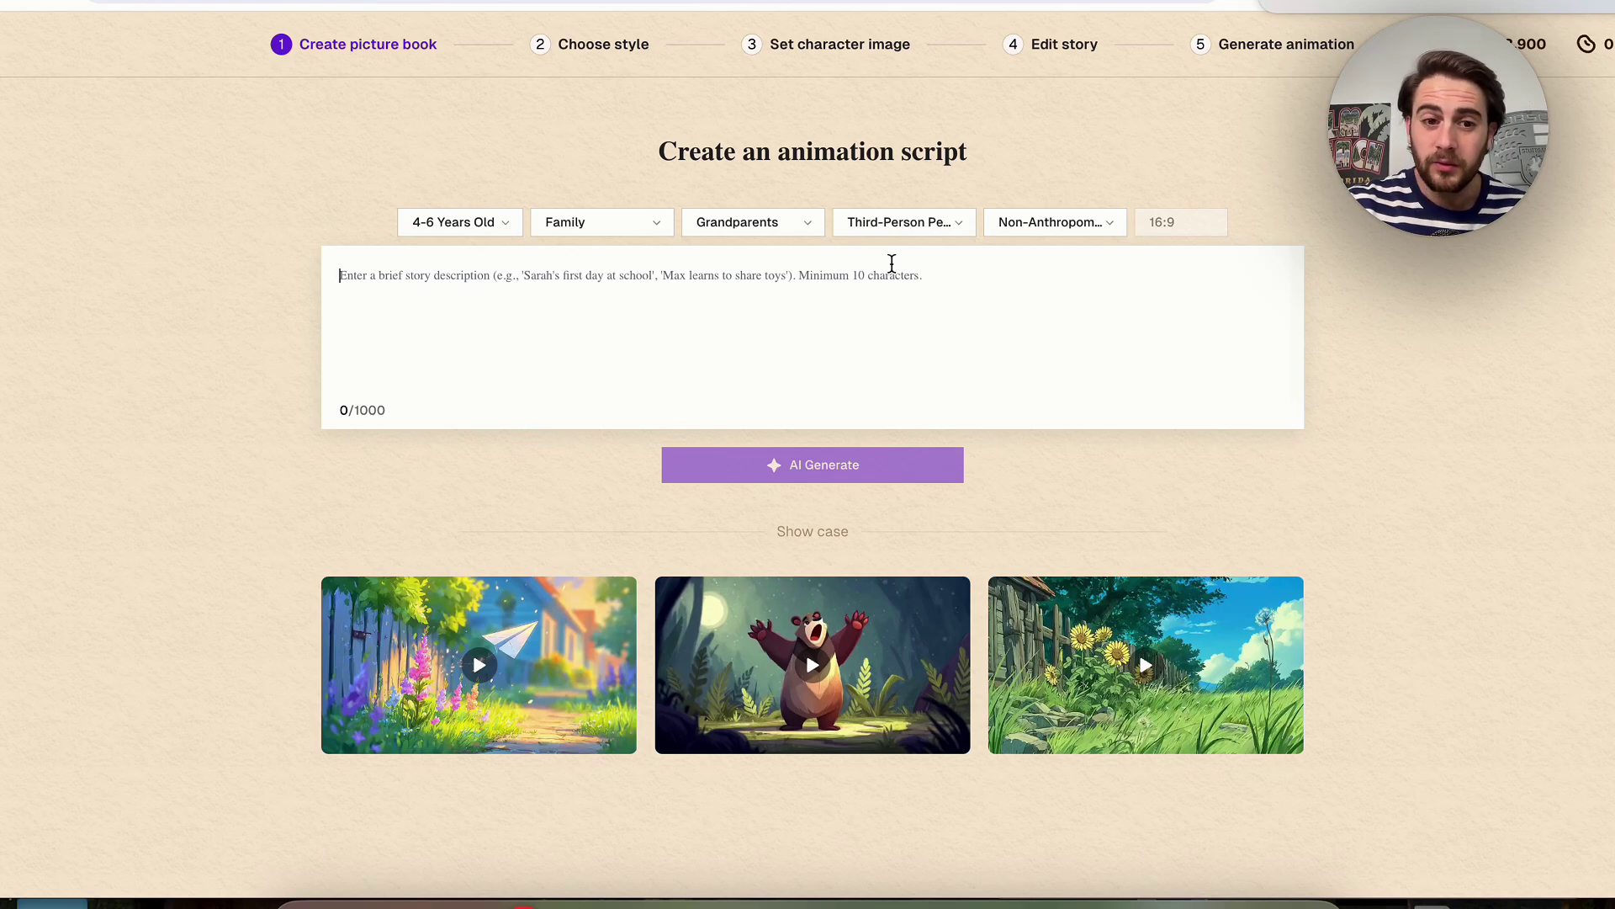
mouse_move(491, 591)
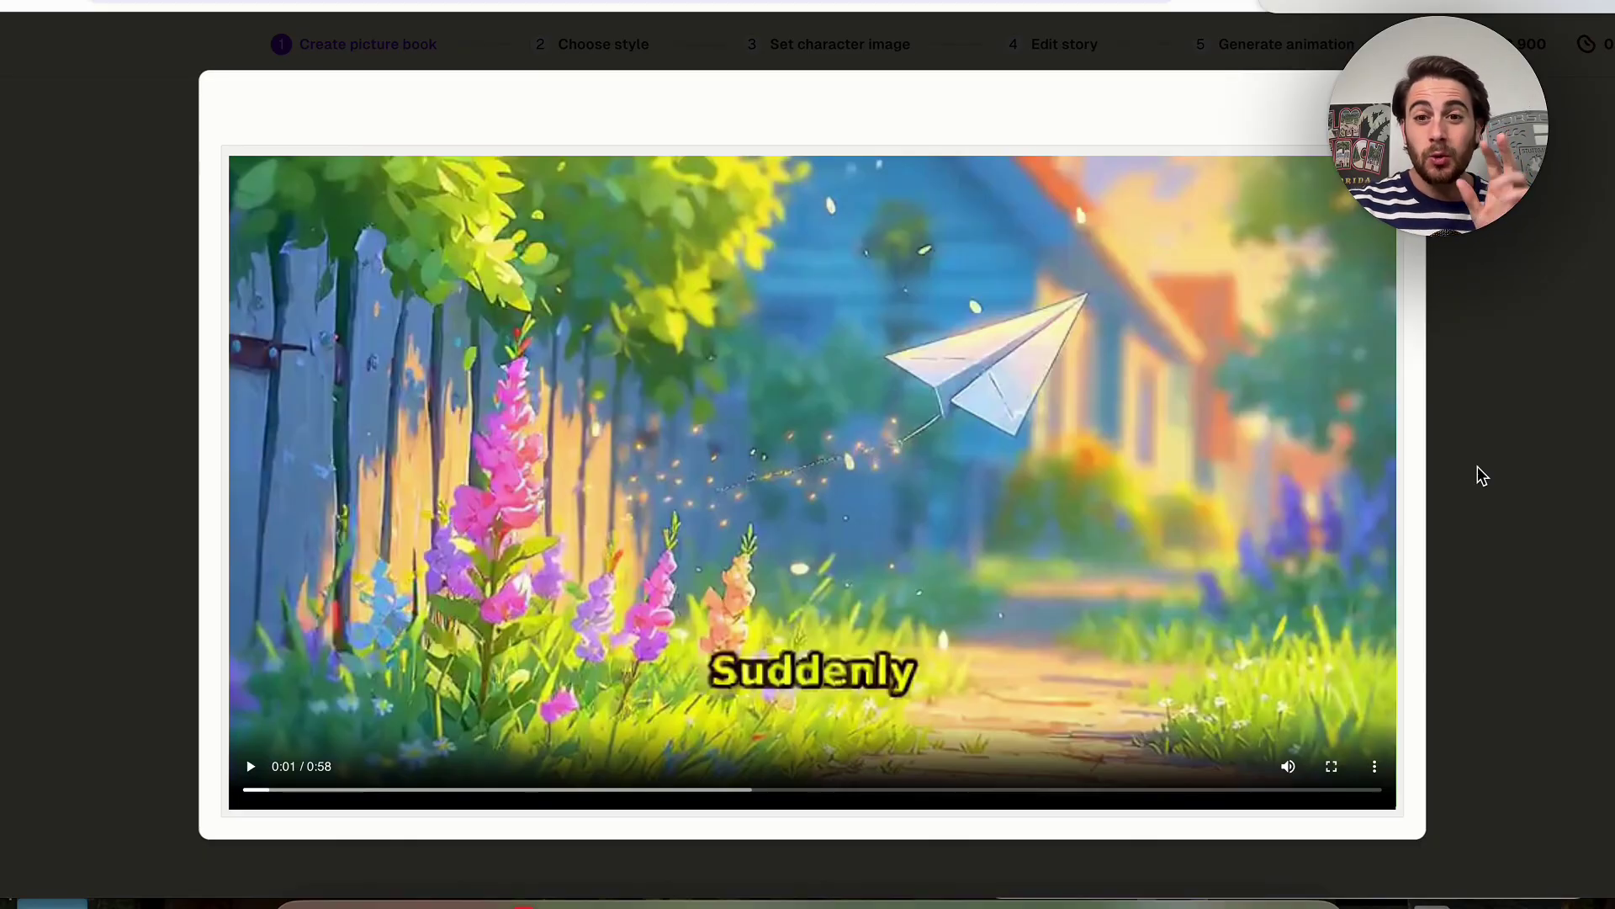
left_click(1492, 649)
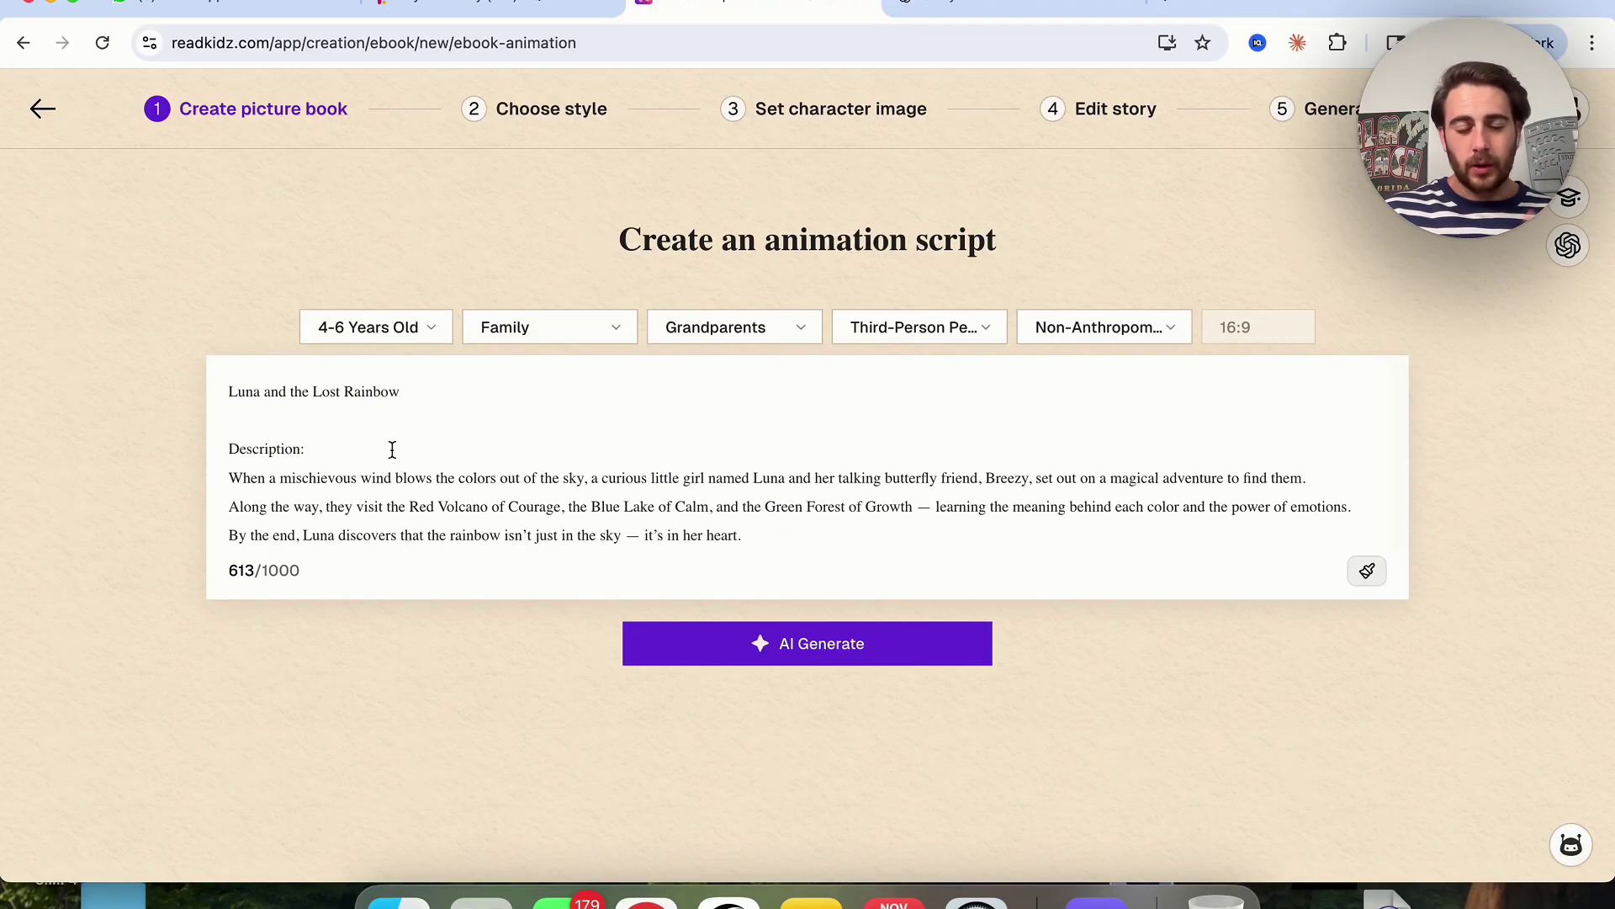
Delete the 'Description:' label line and select the 'Along the way' line.
triple_click(377, 451)
key("BackSpace")
key("BackSpace")
scroll(362, 496, "down", 1)
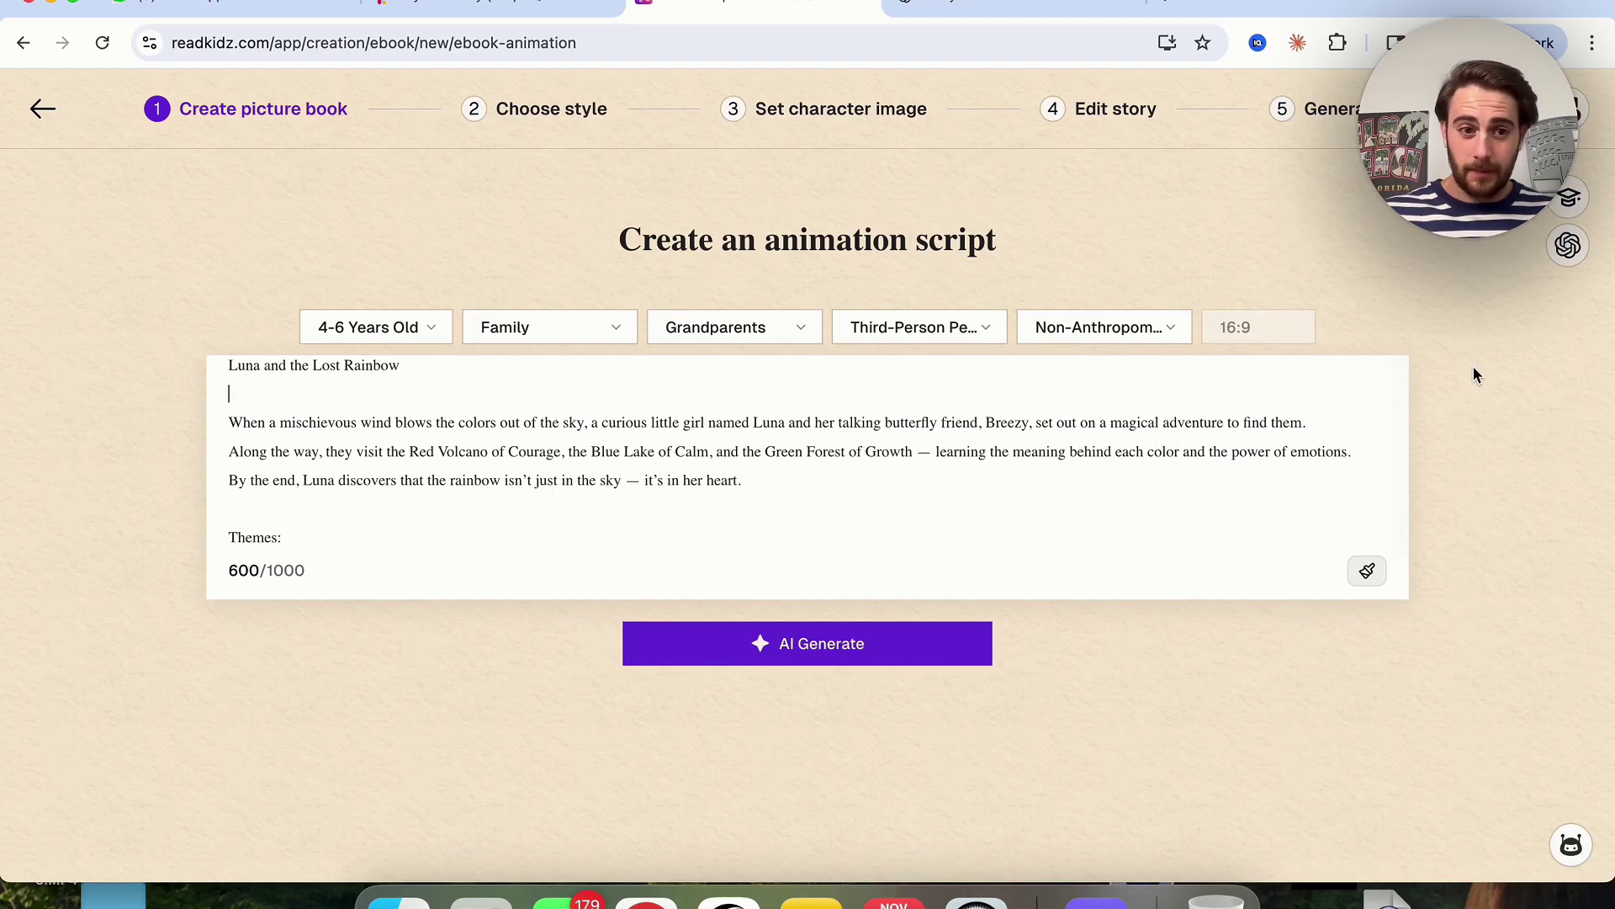
triple_click(326, 455)
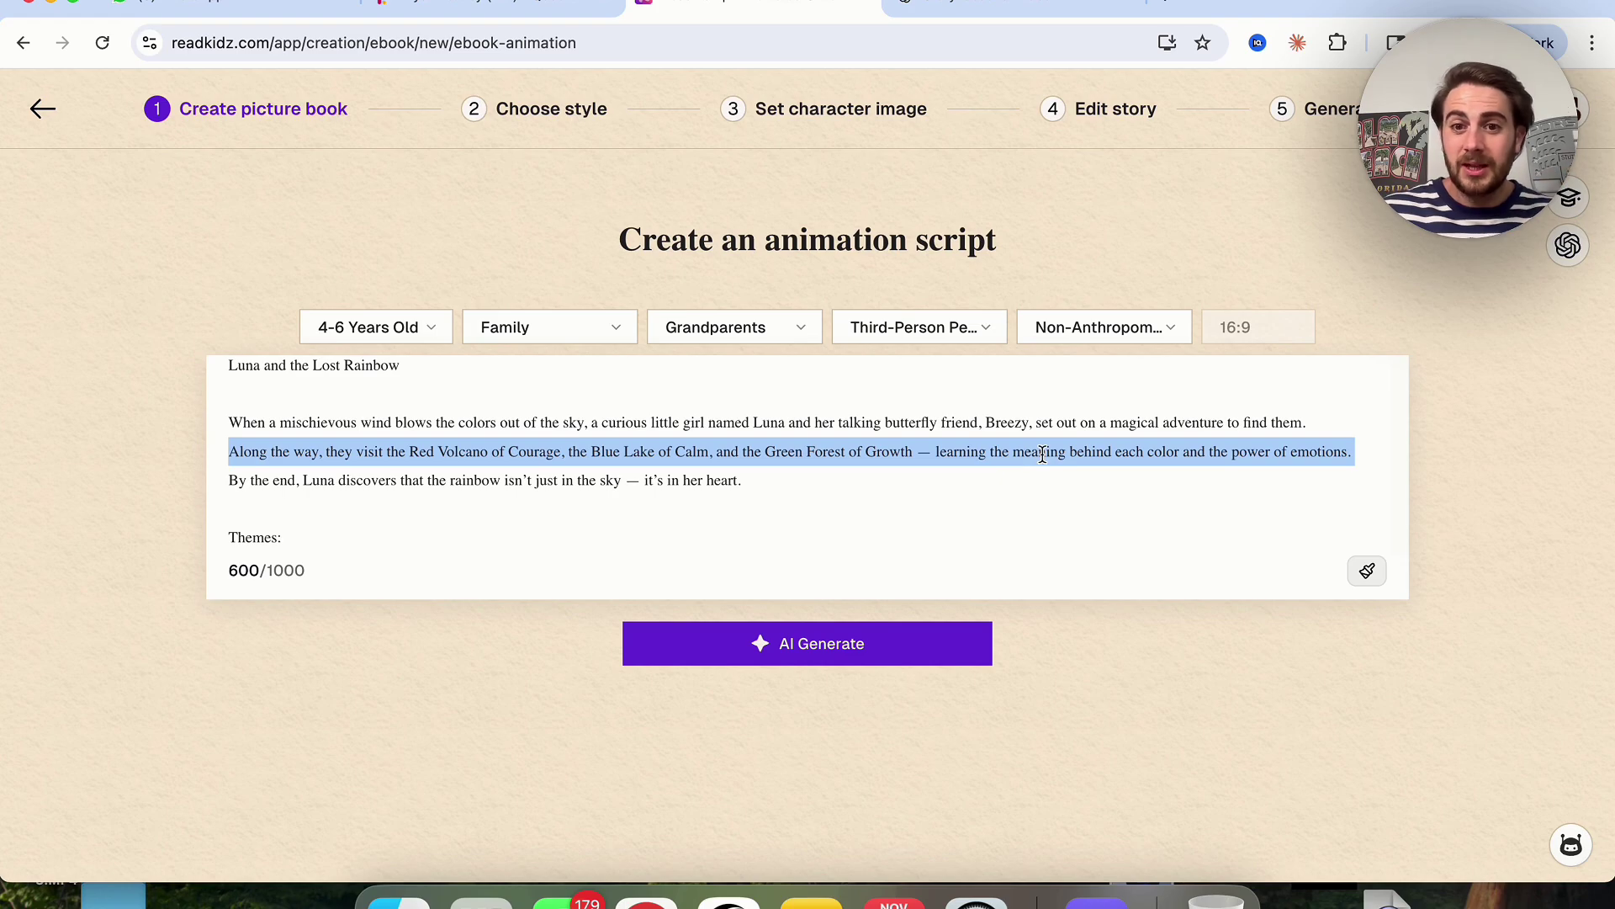
Go to YouTube in a new browser tab.
left_click(1180, 2)
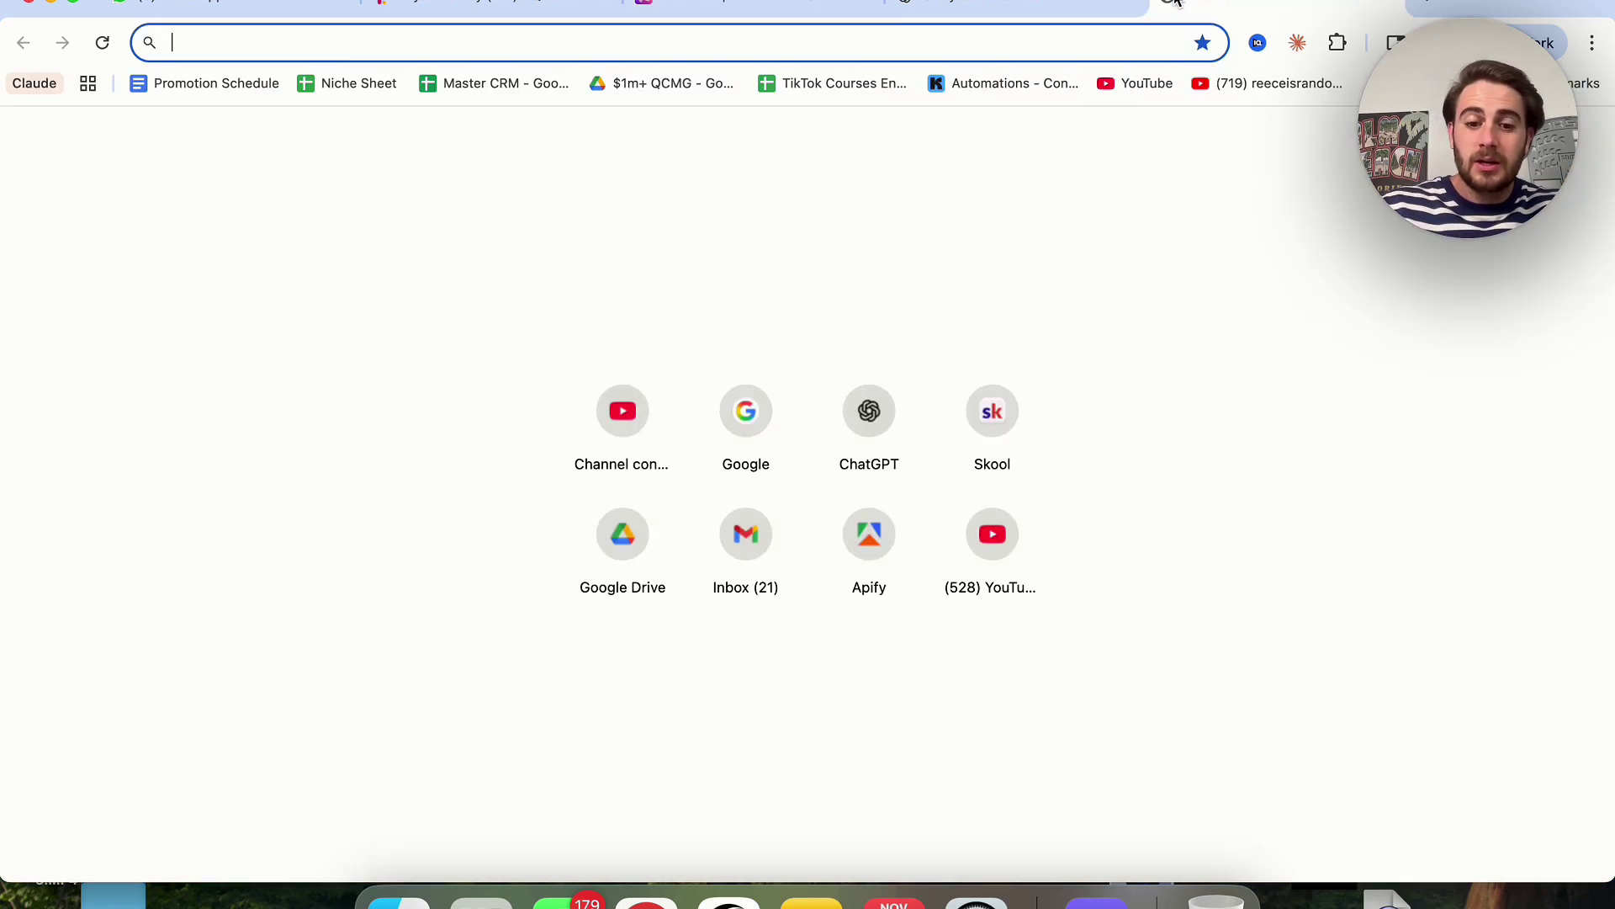
type("you")
key("Return")
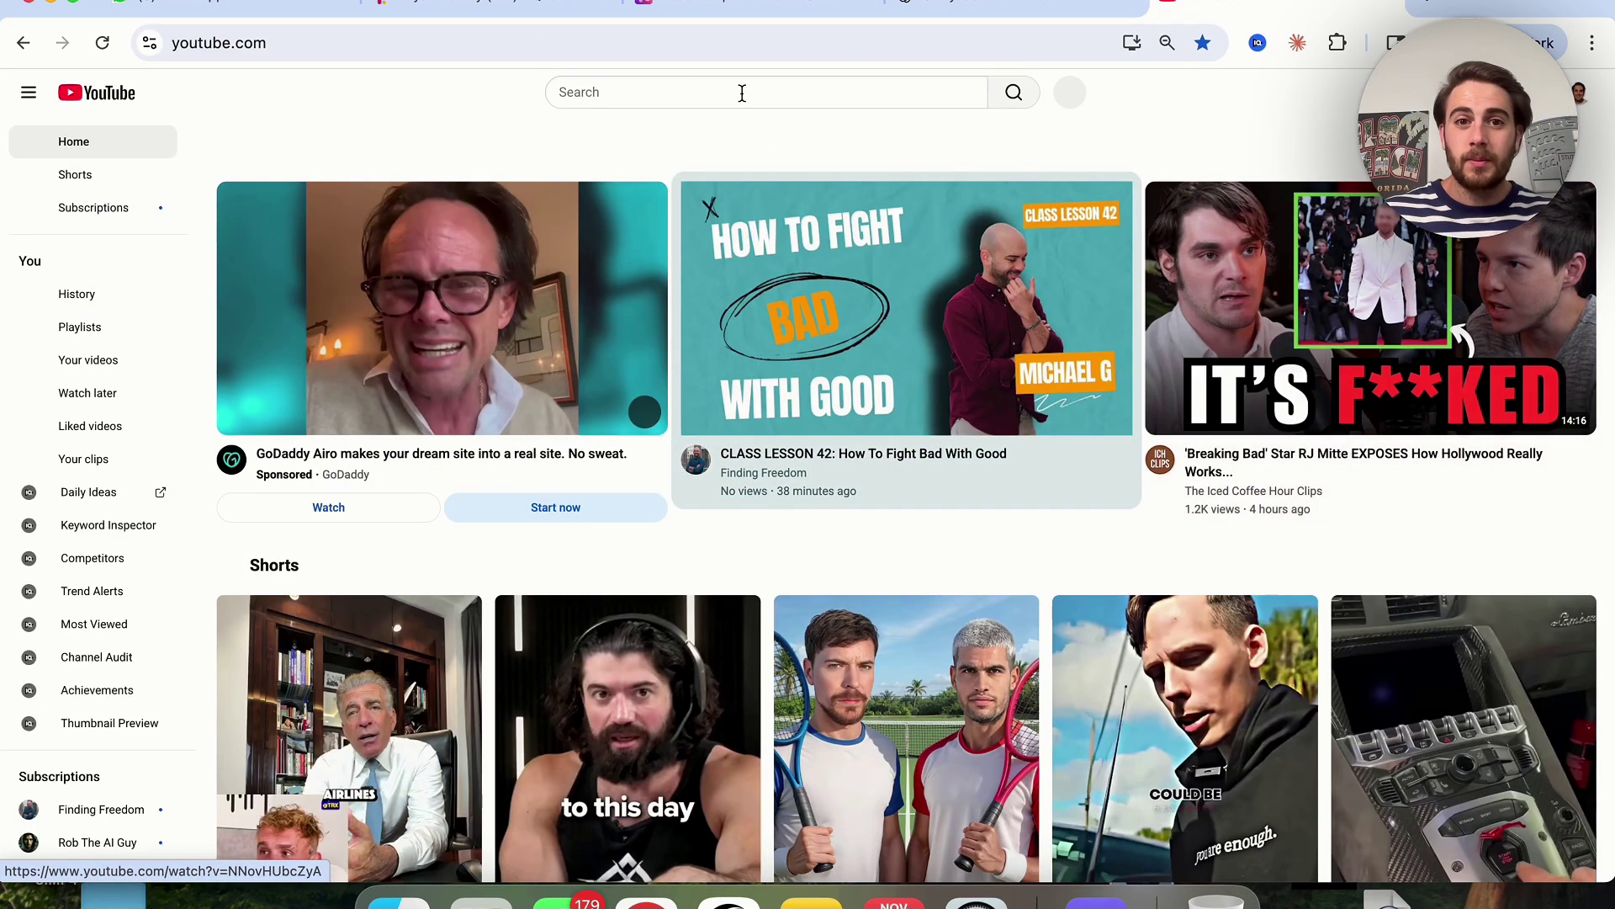
Search 'learning colors for kids' from recent searches and scroll through the popular results.
left_click(643, 99)
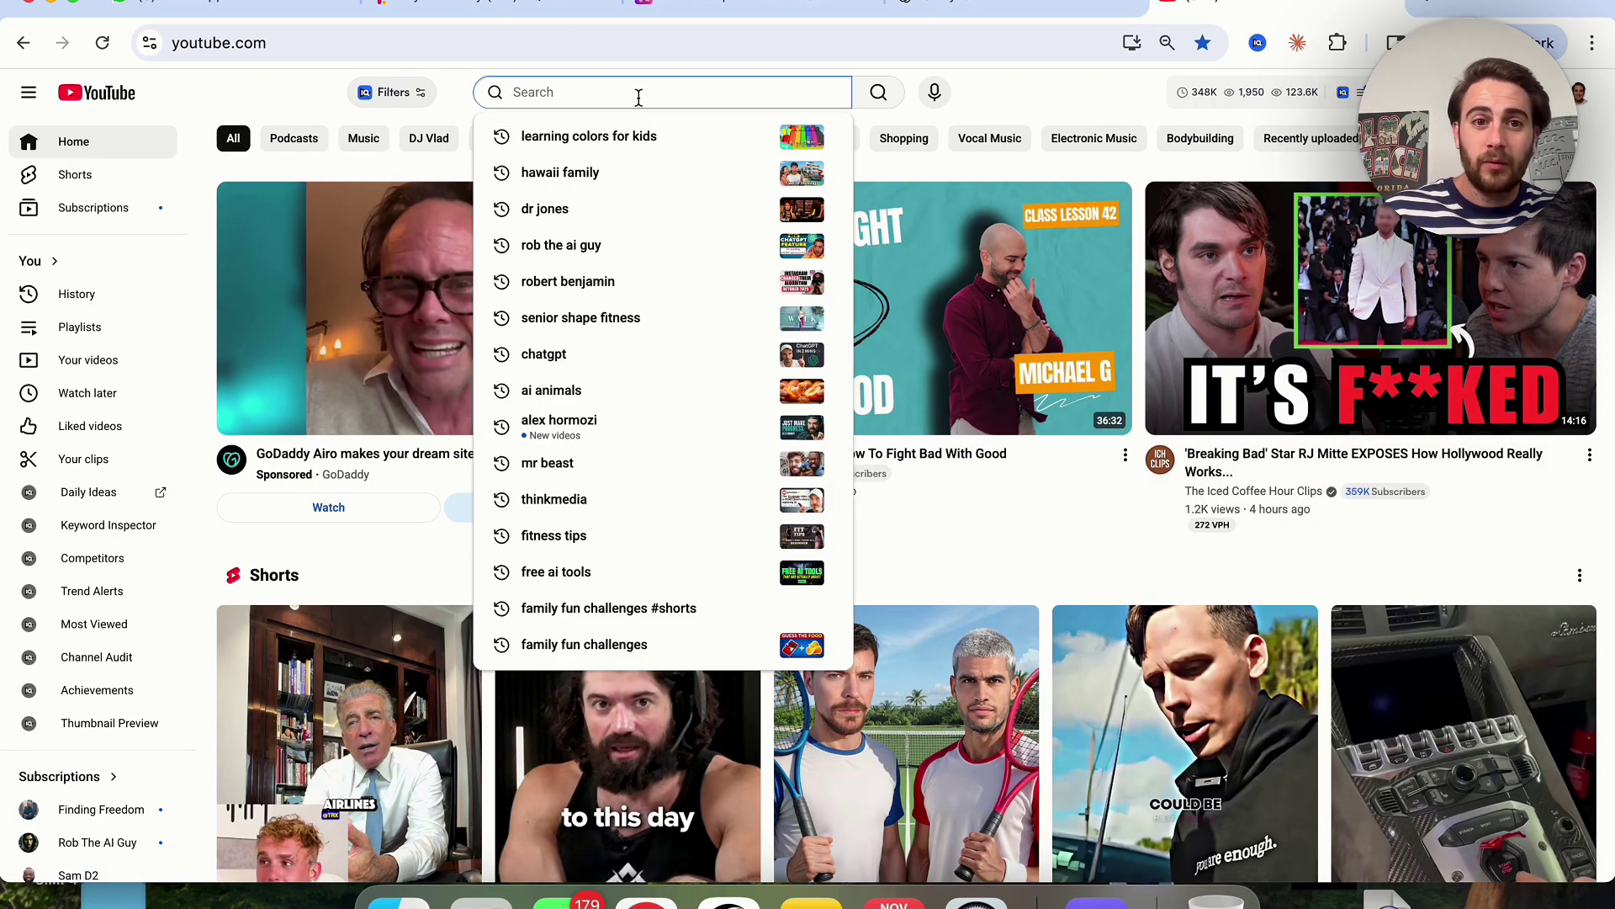
left_click(633, 136)
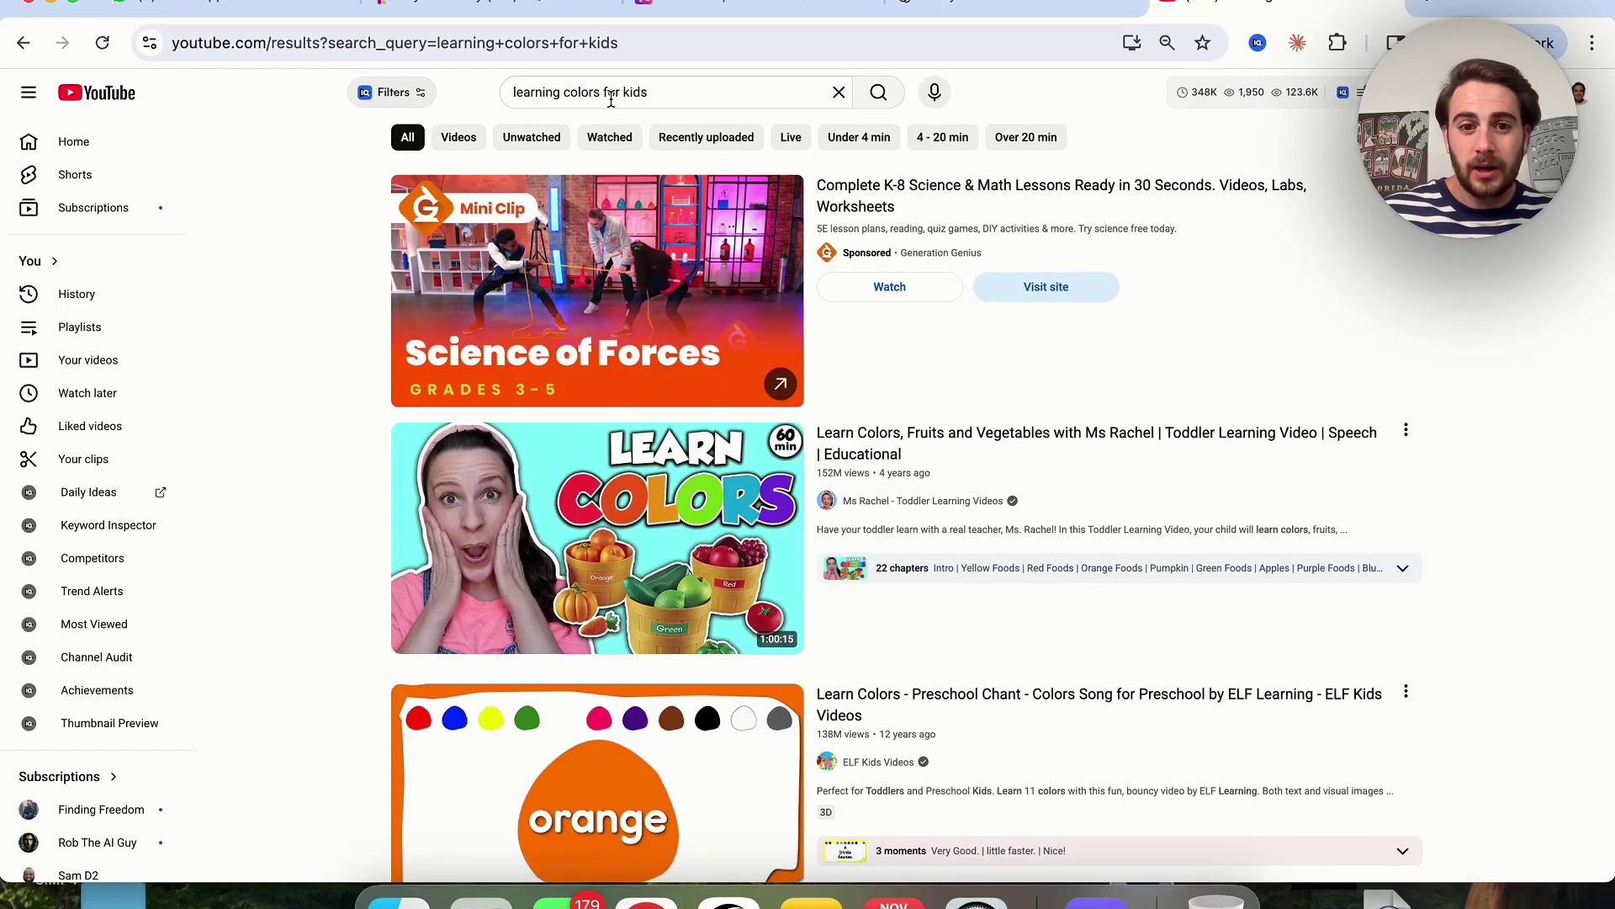
scroll(345, 496, "down", 2)
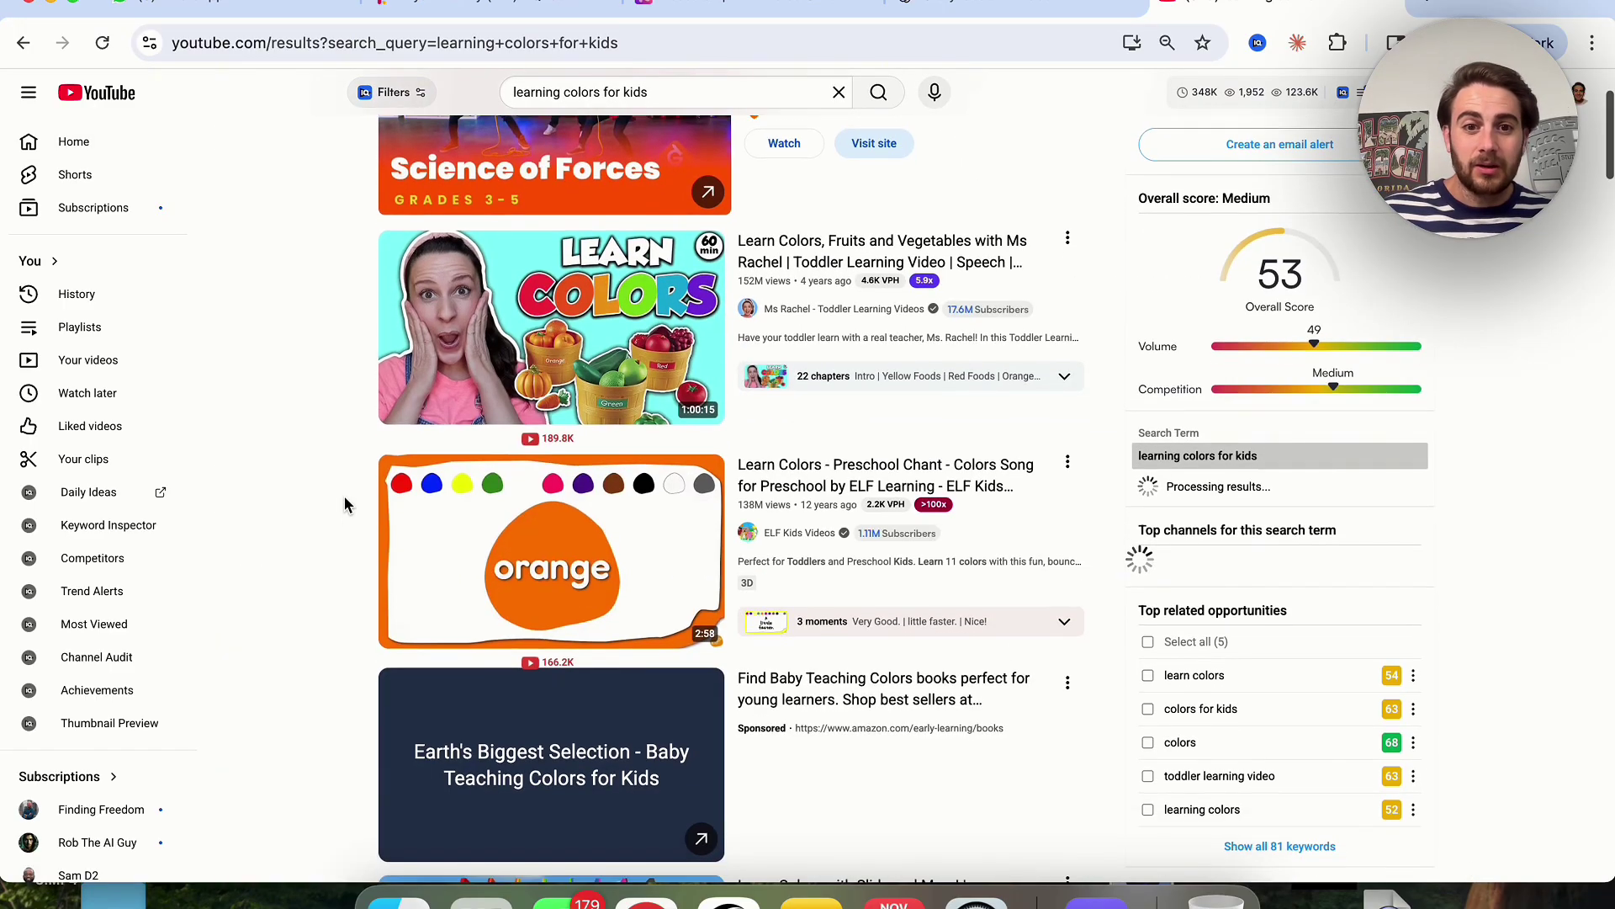
scroll(345, 497, "down", 1)
scroll(345, 496, "down", 3)
scroll(345, 497, "down", 2)
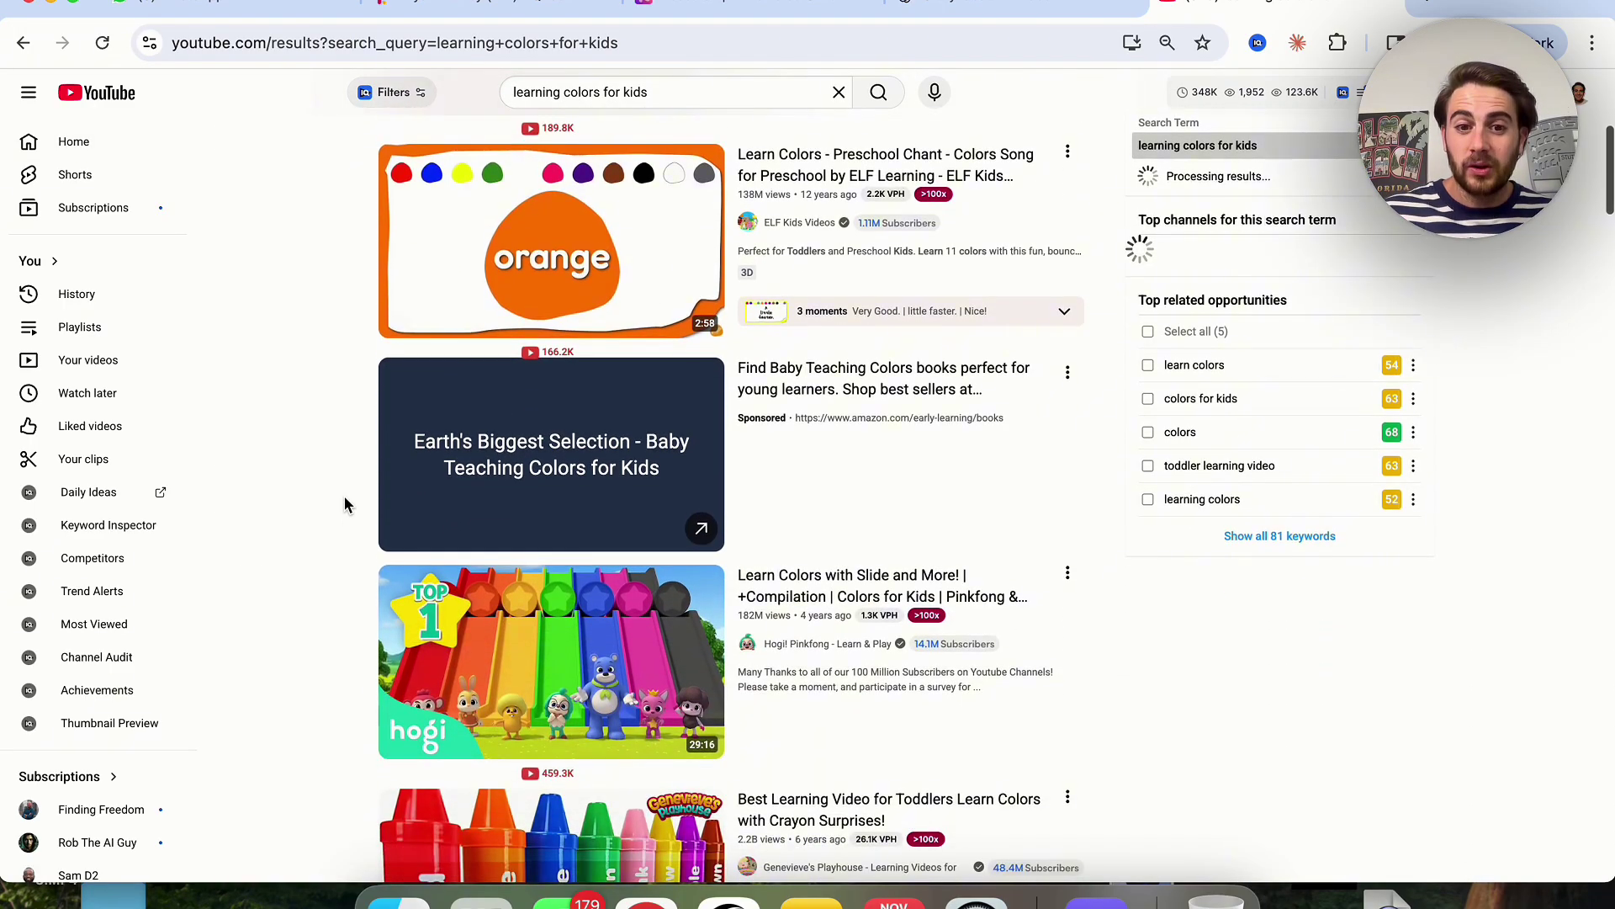
scroll(345, 497, "down", 3)
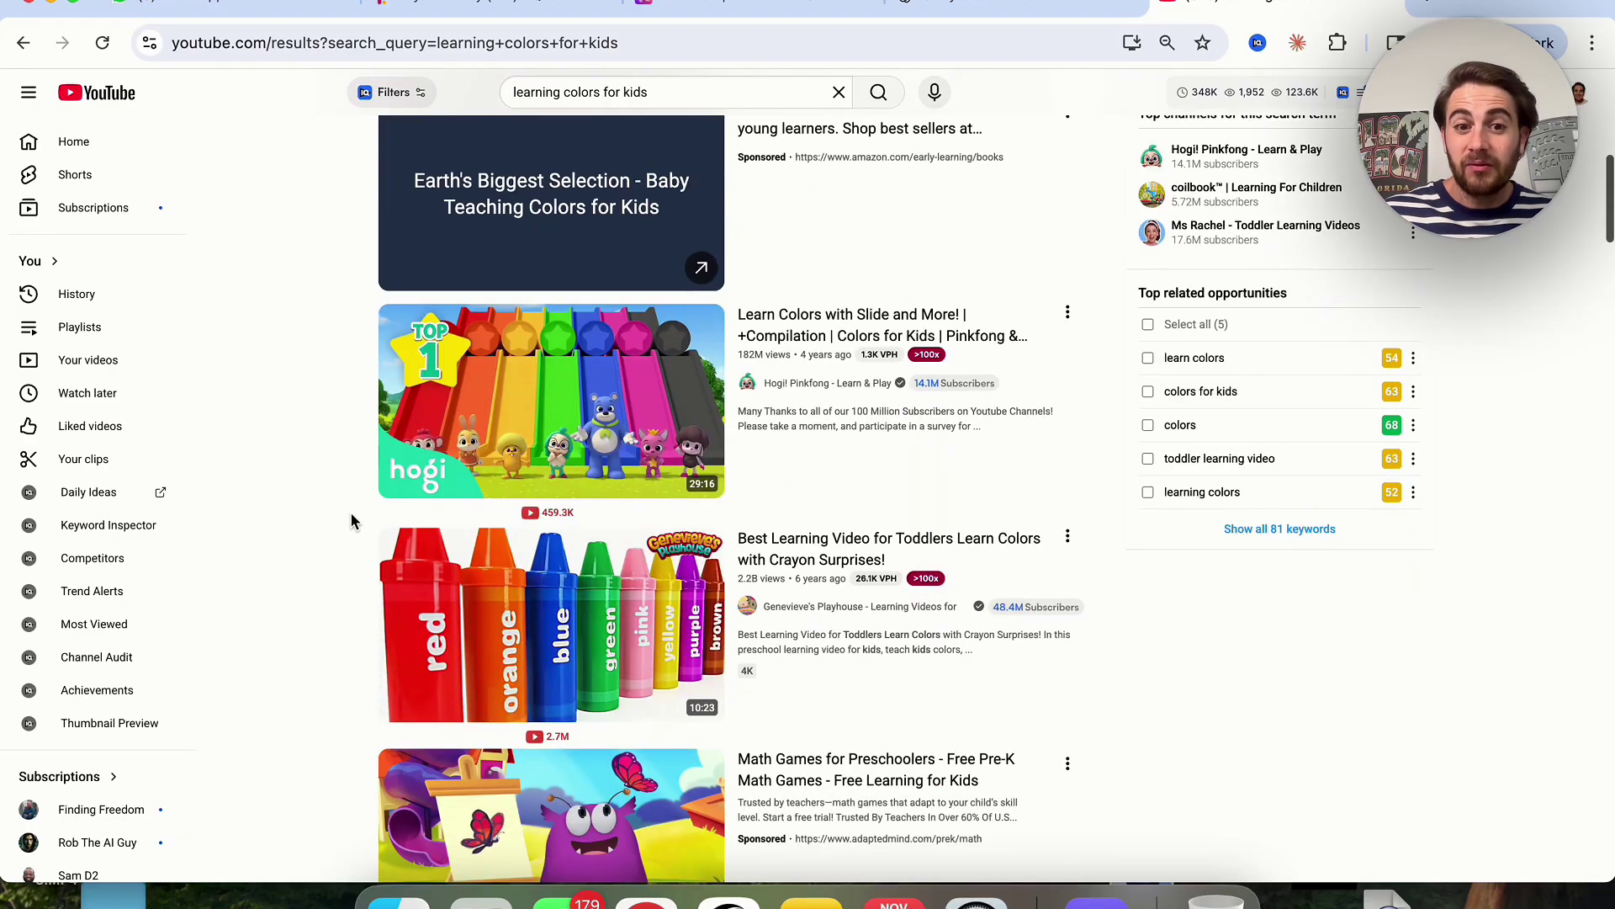
mouse_move(384, 626)
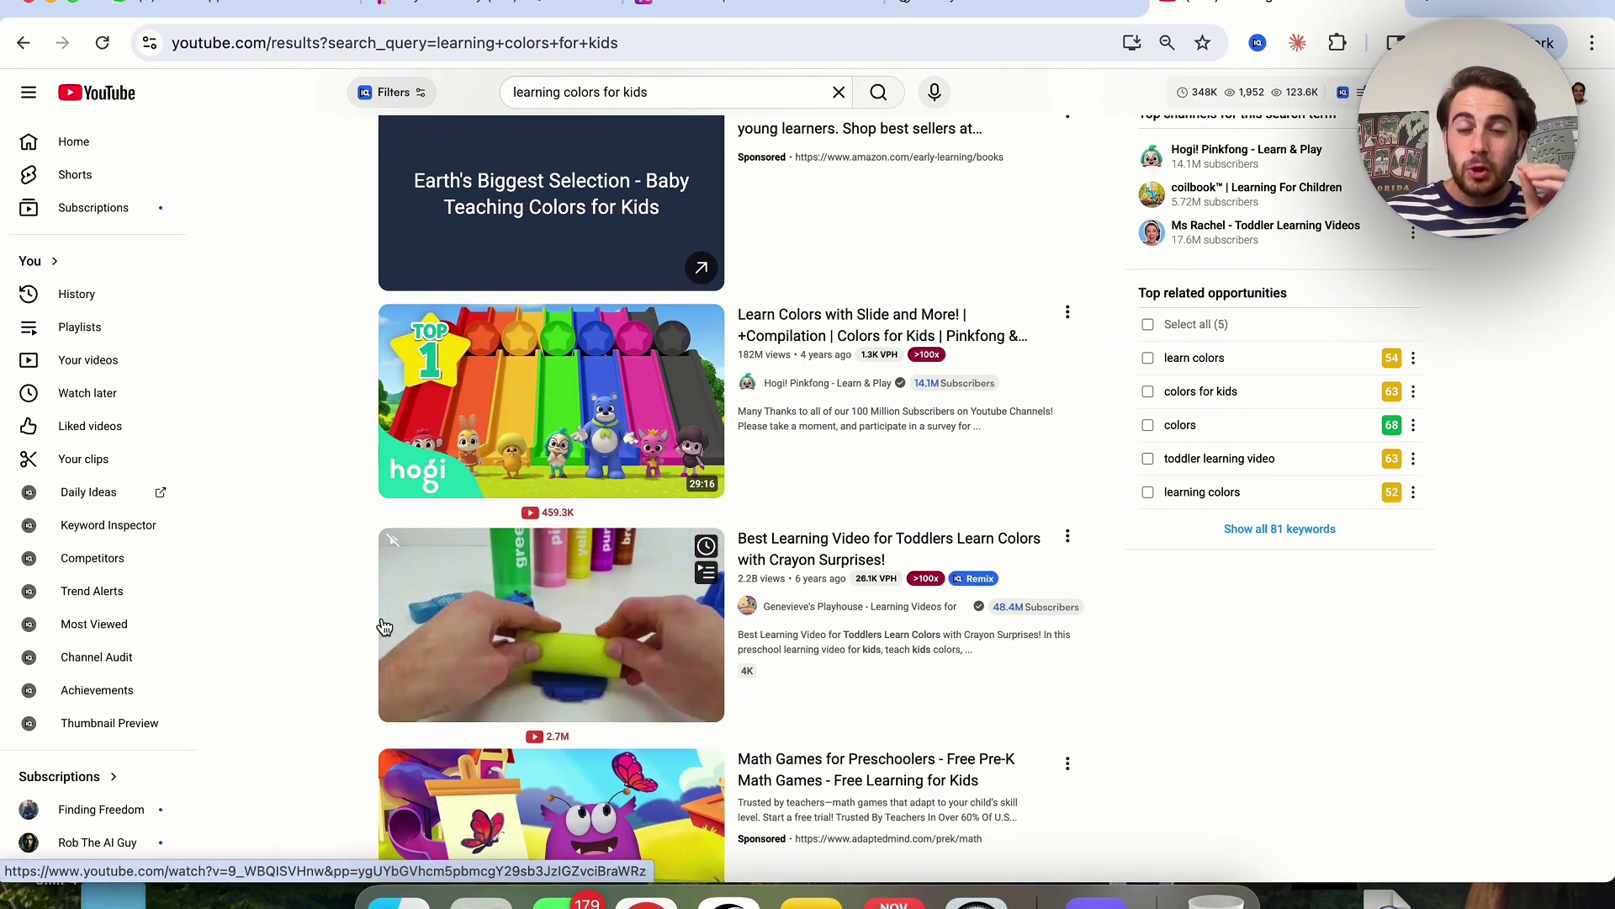
Back in ReadKidz, set 7-9 Years Old, Adventure, Camping & Wilderness and Chronological Order.
left_click(671, 8)
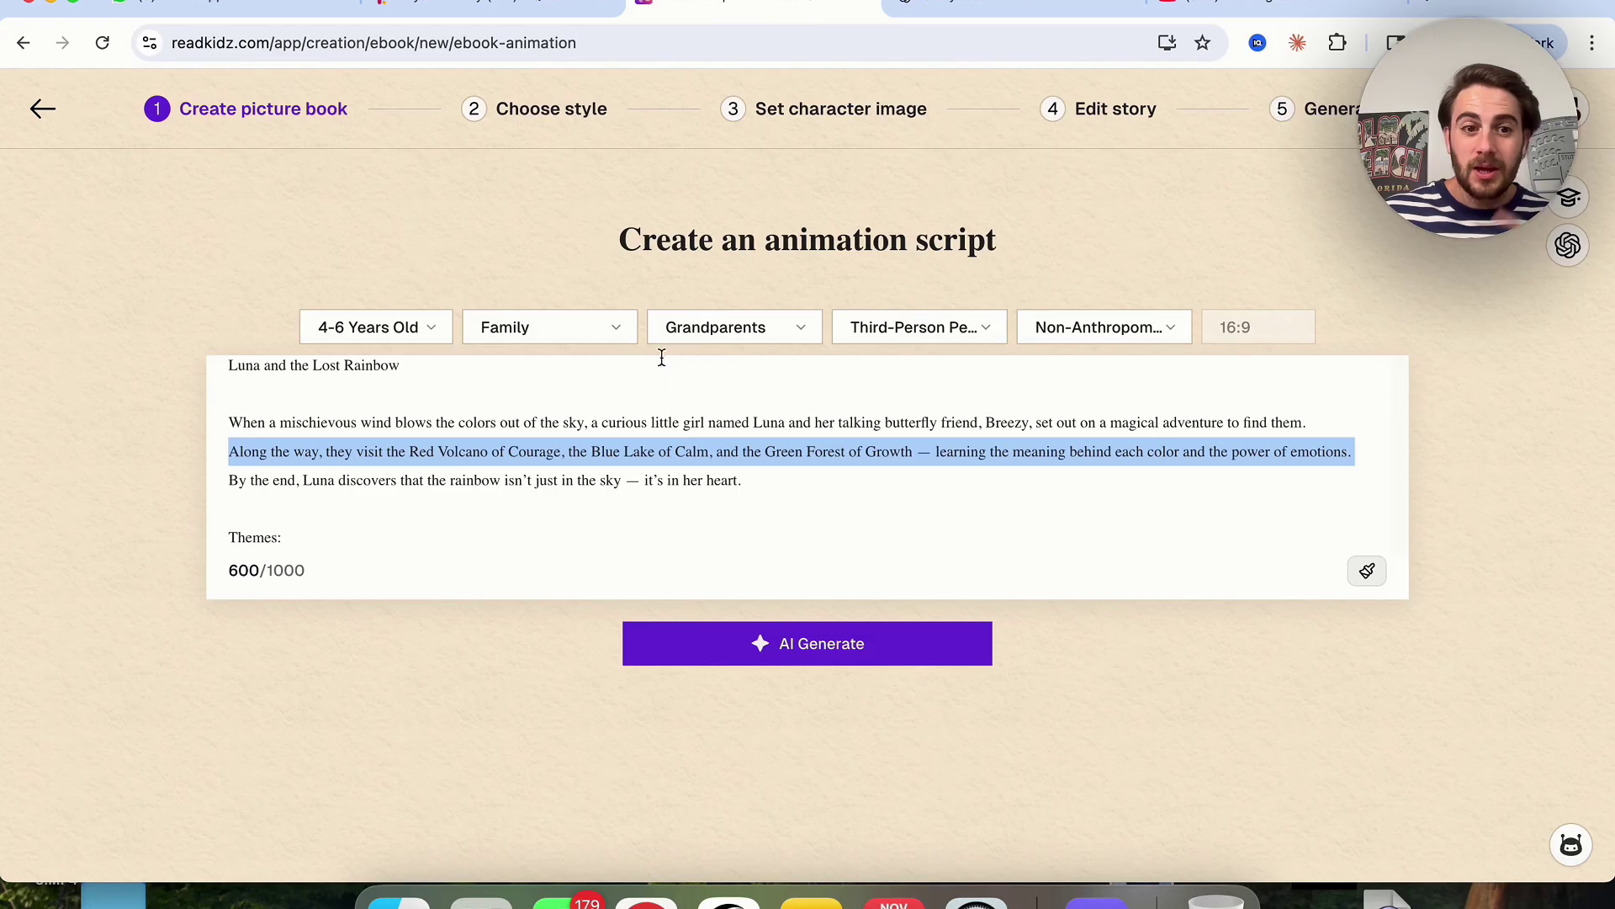
left_click(431, 328)
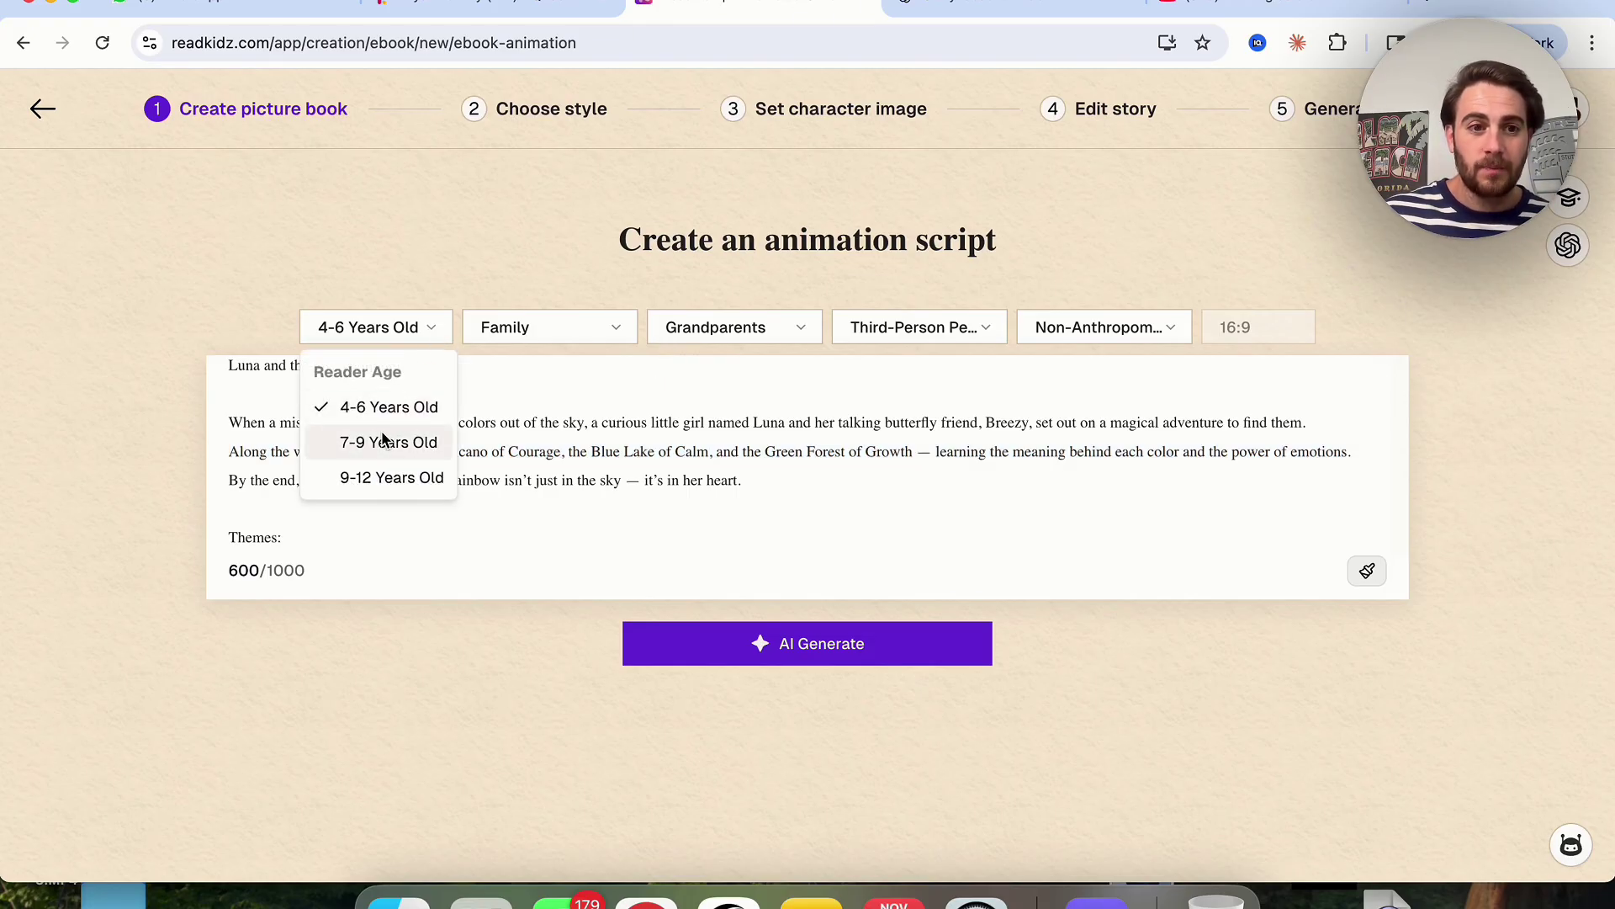
left_click(387, 440)
left_click(436, 330)
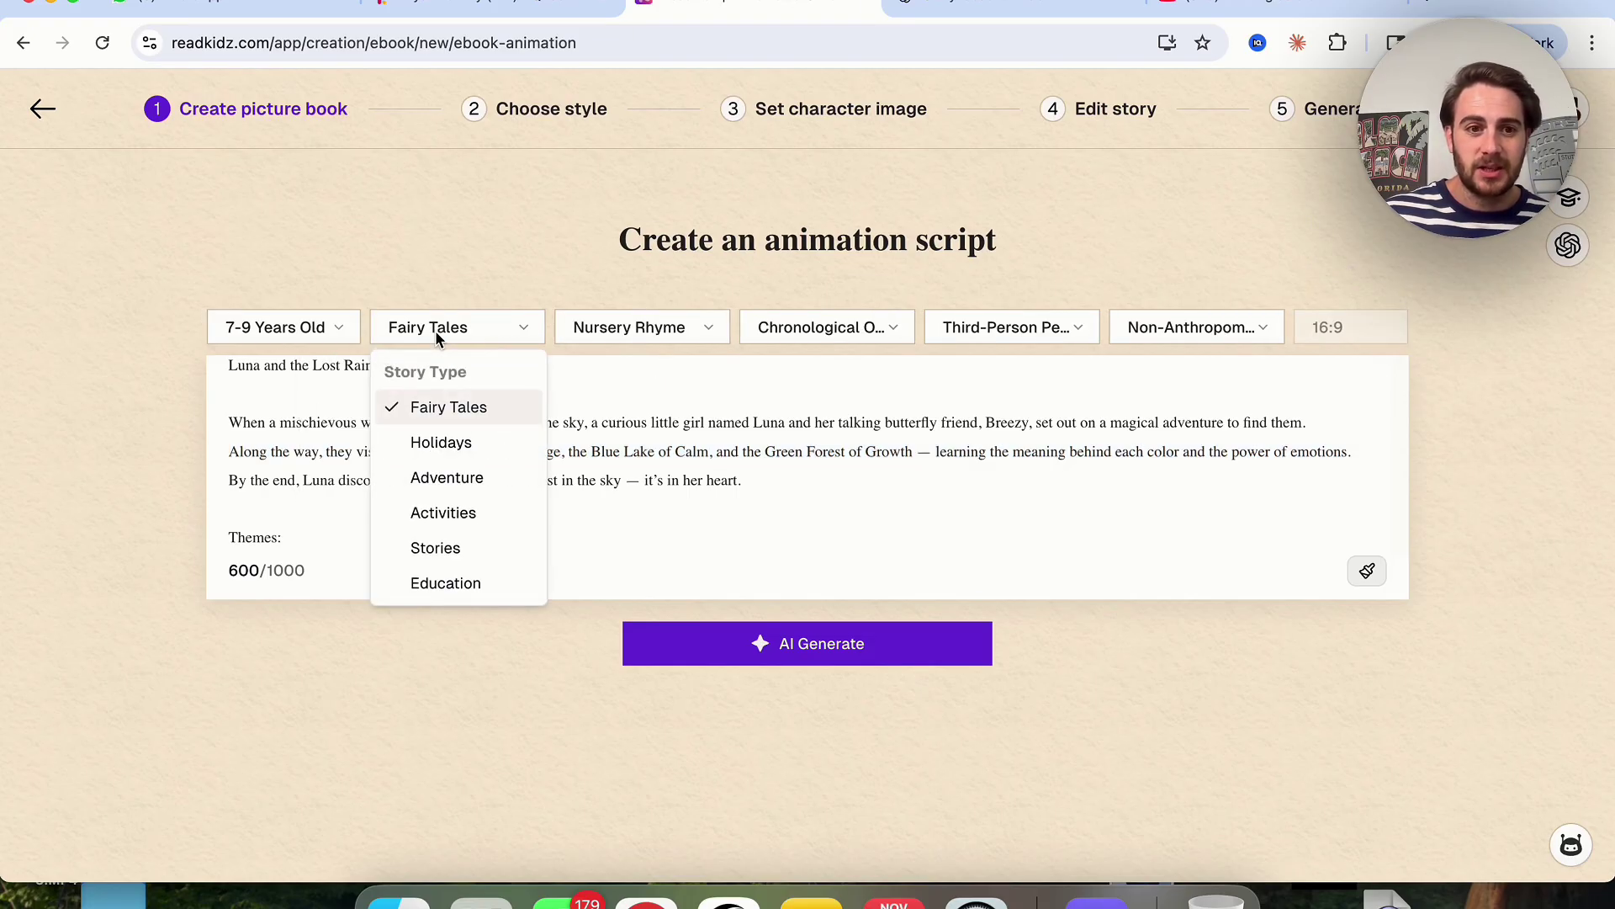
left_click(450, 471)
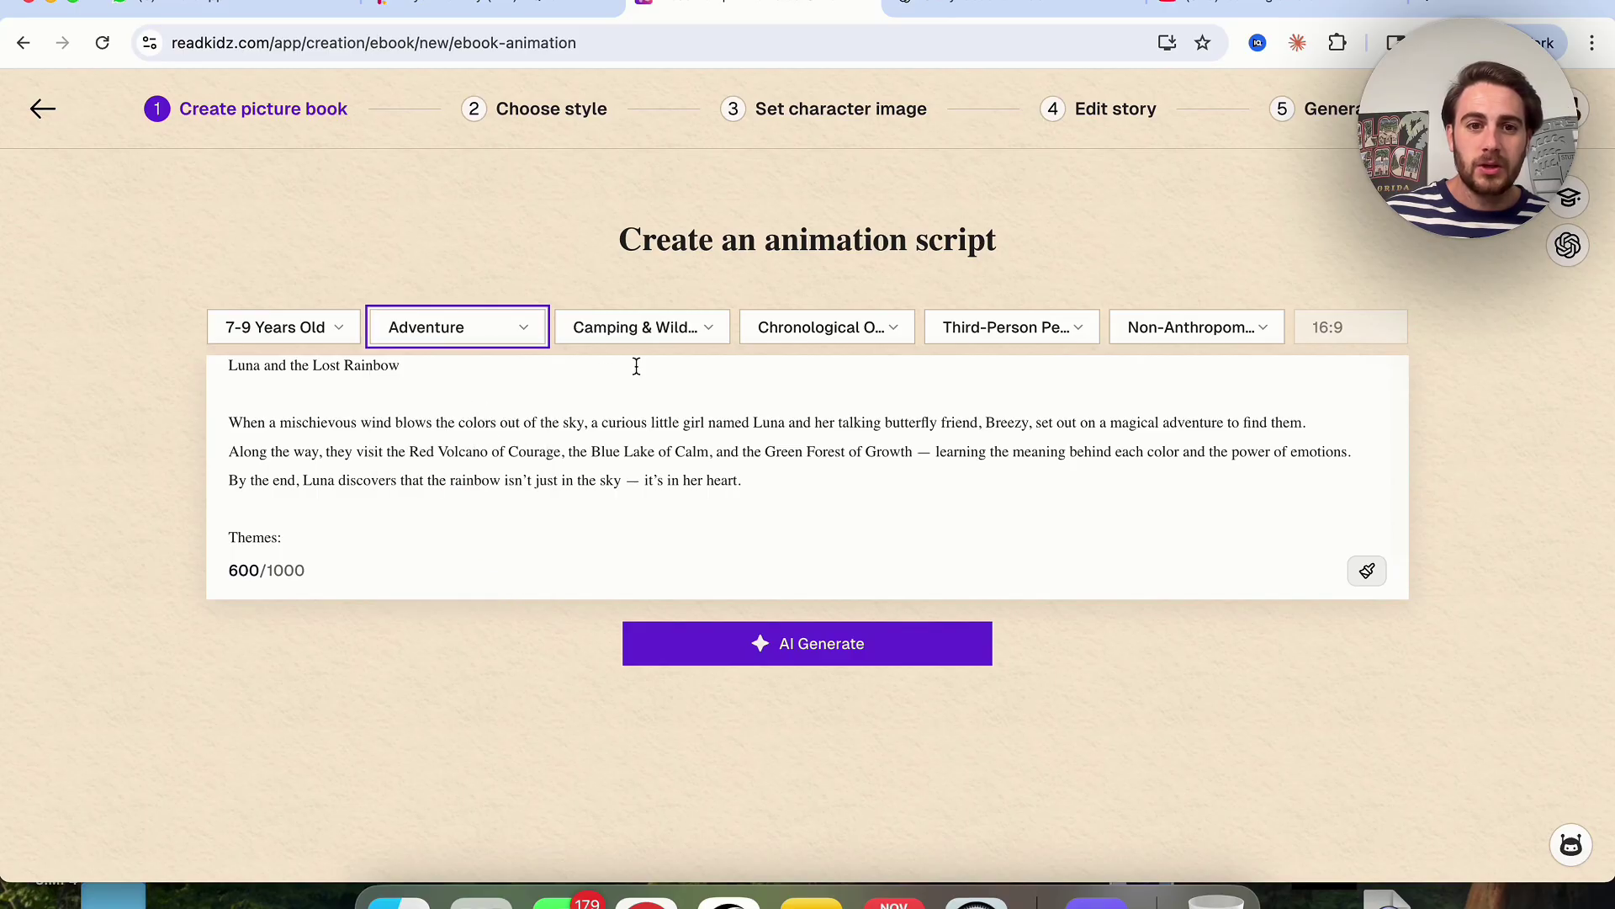
left_click(631, 330)
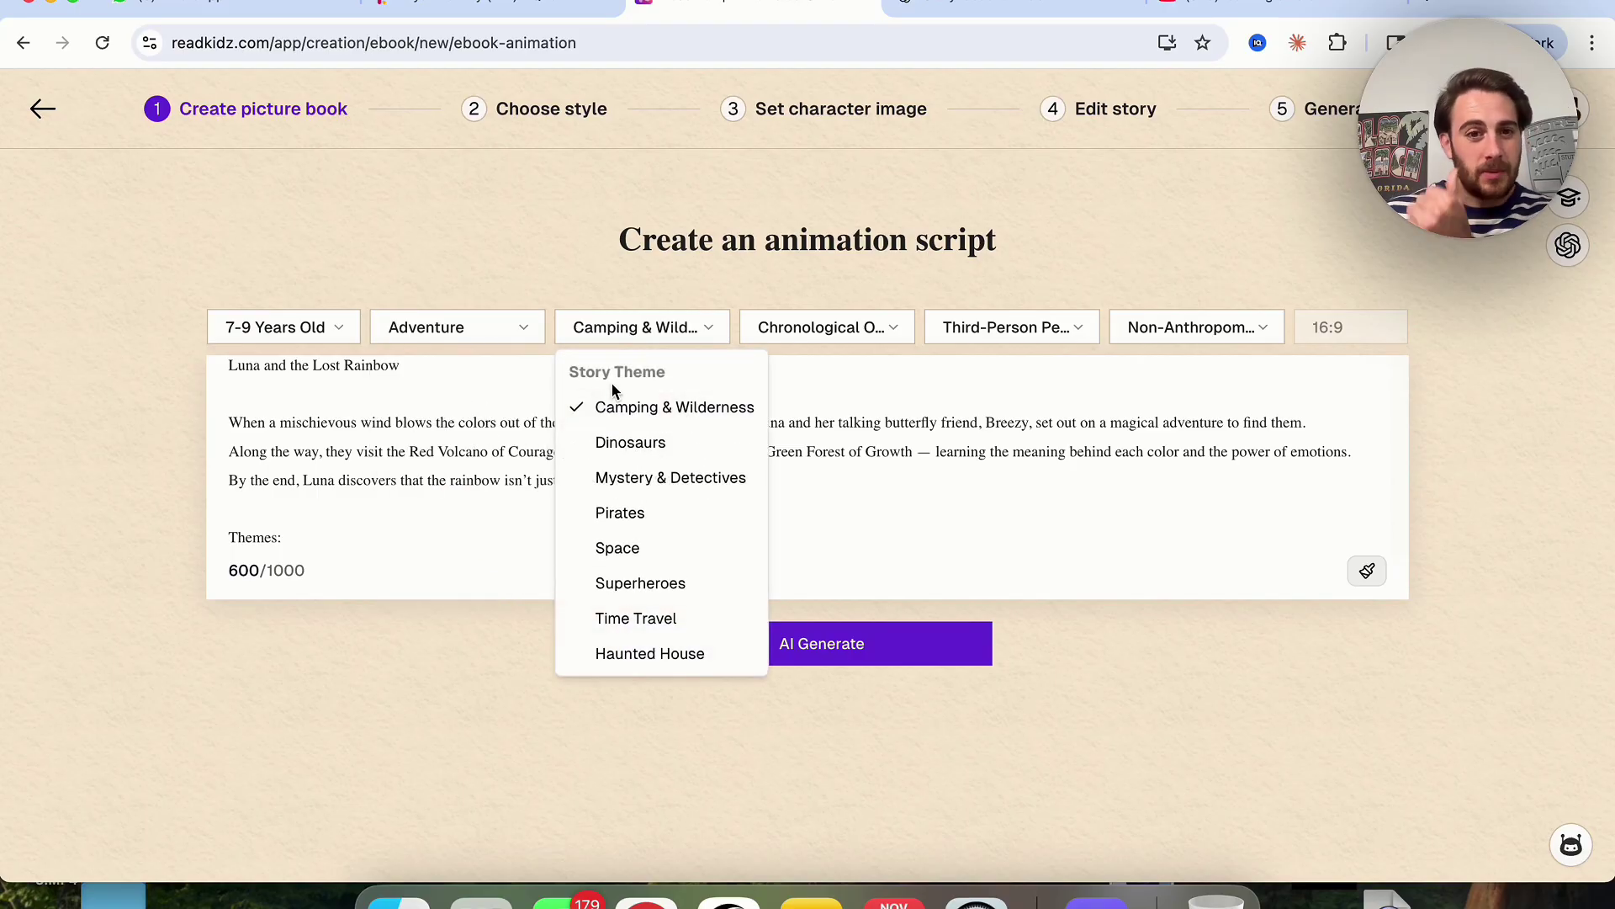
left_click(871, 430)
left_click(823, 328)
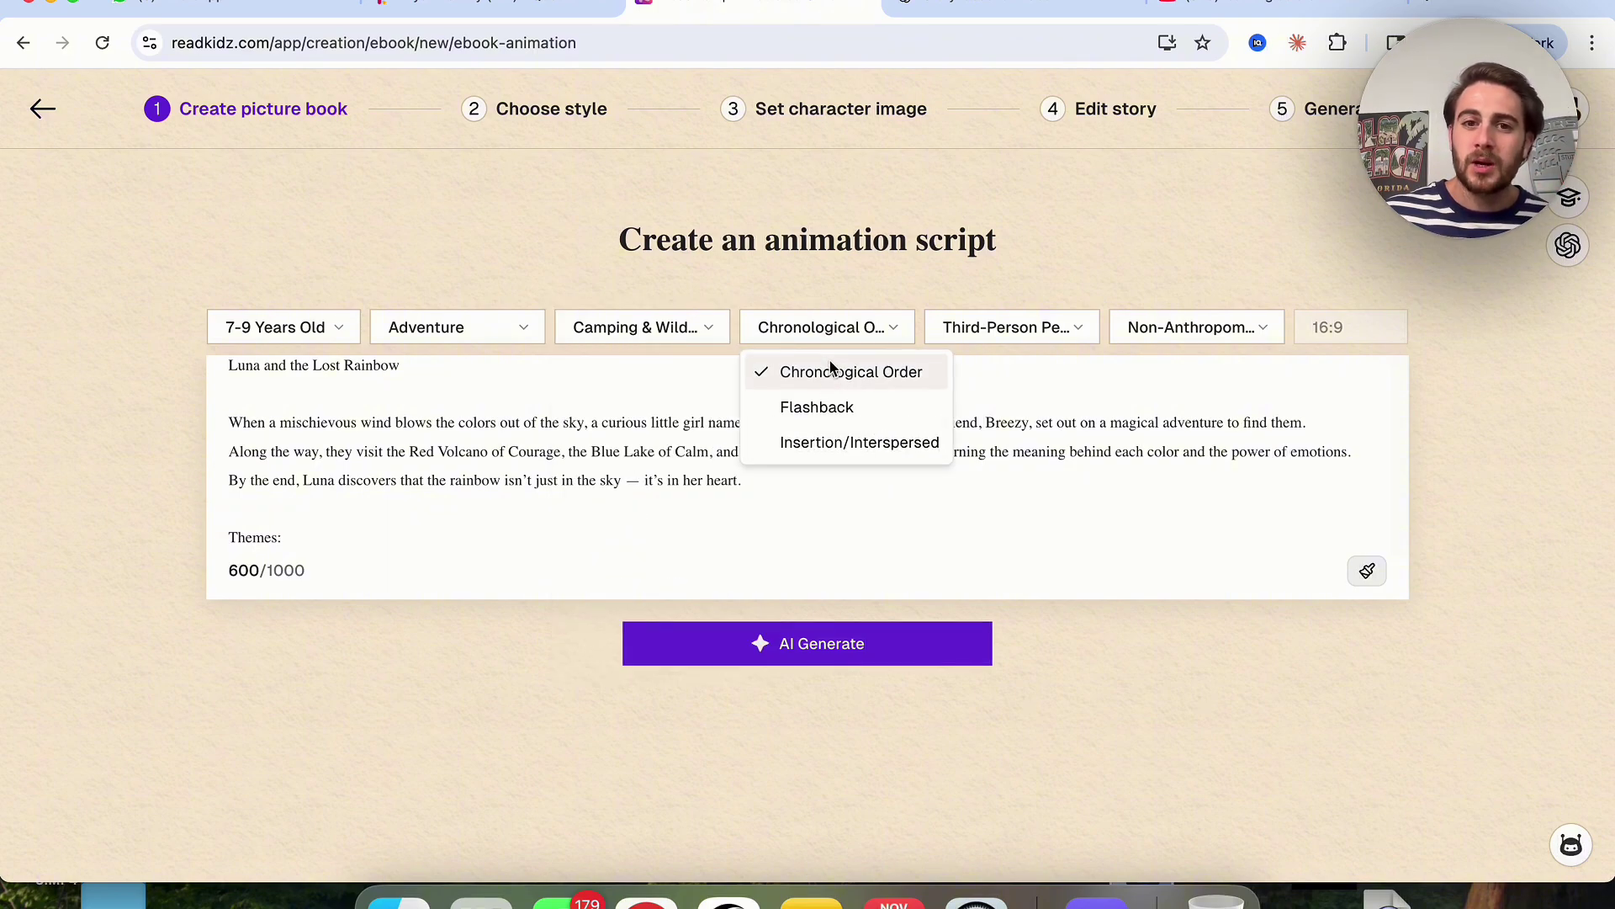
left_click(618, 444)
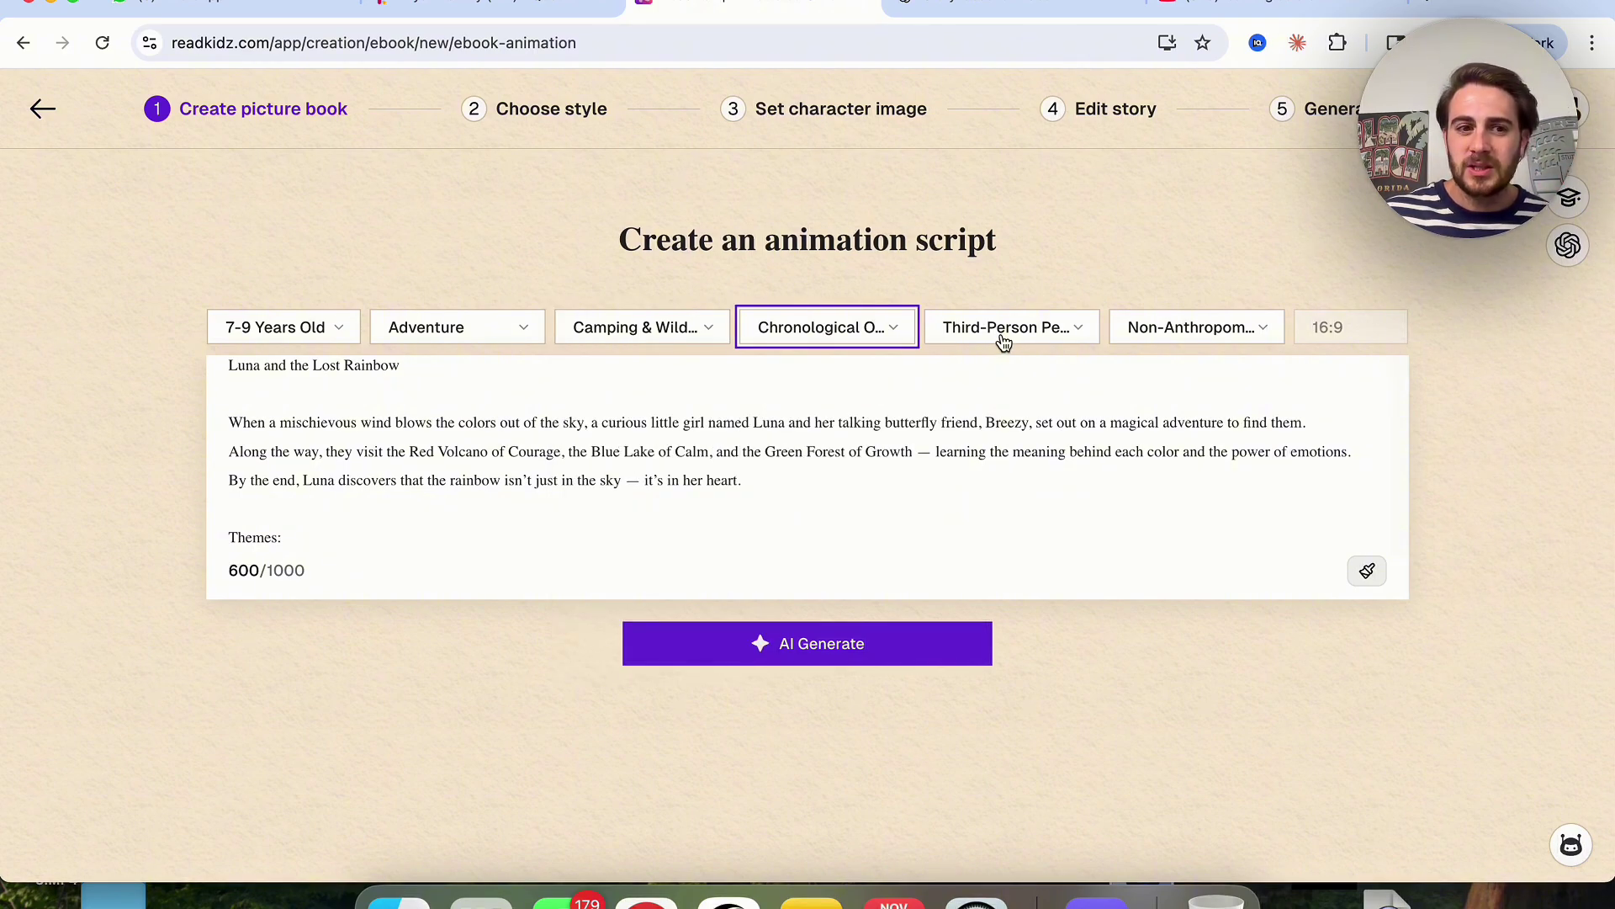
Remove the 'Target Age: 4–7' line from the end of the story prompt.
left_click(451, 553)
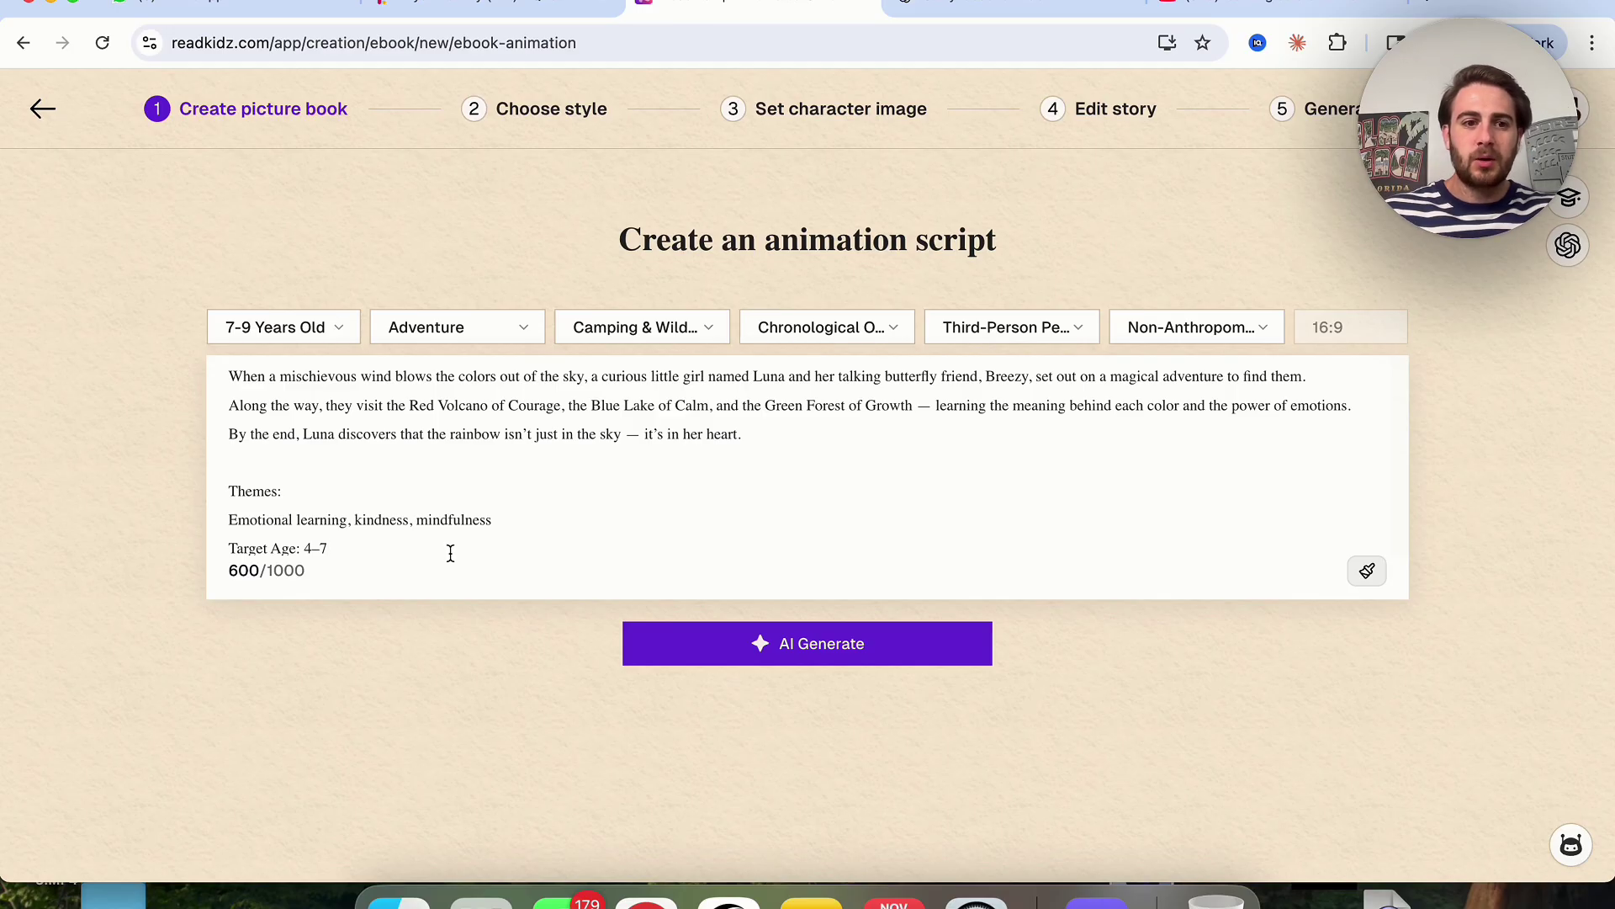
key("shift+super+Left")
key("BackSpace")
key("BackSpace")
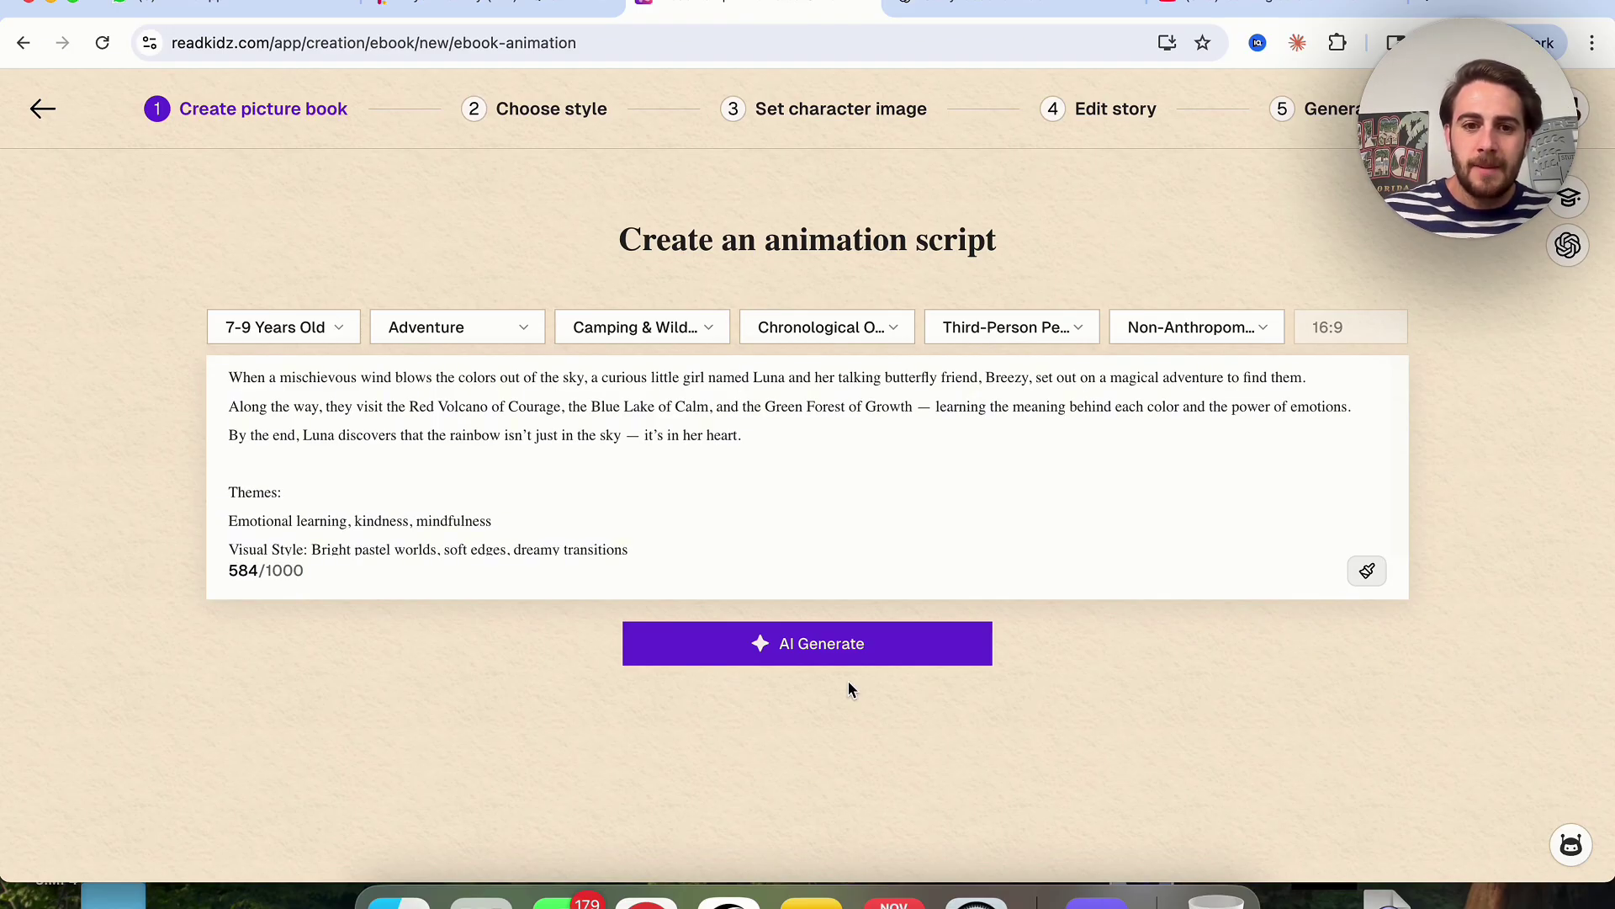
AI-generate the 2876-character 'Luna and the Lost Rainbow' script, then extract its roles.
left_click(829, 648)
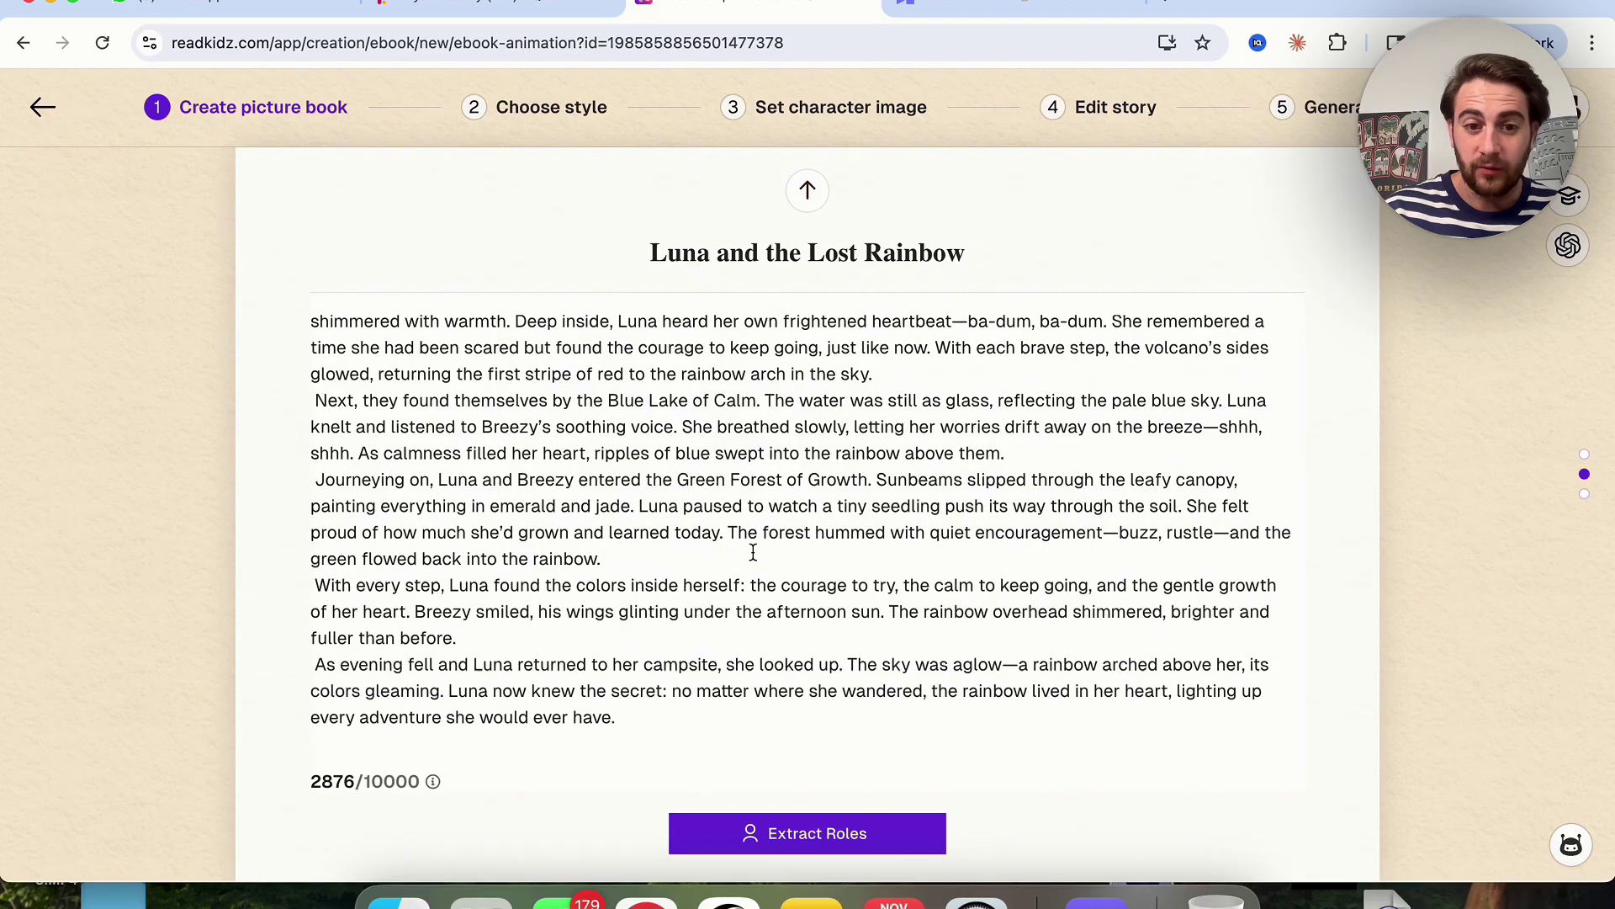
left_click(735, 842)
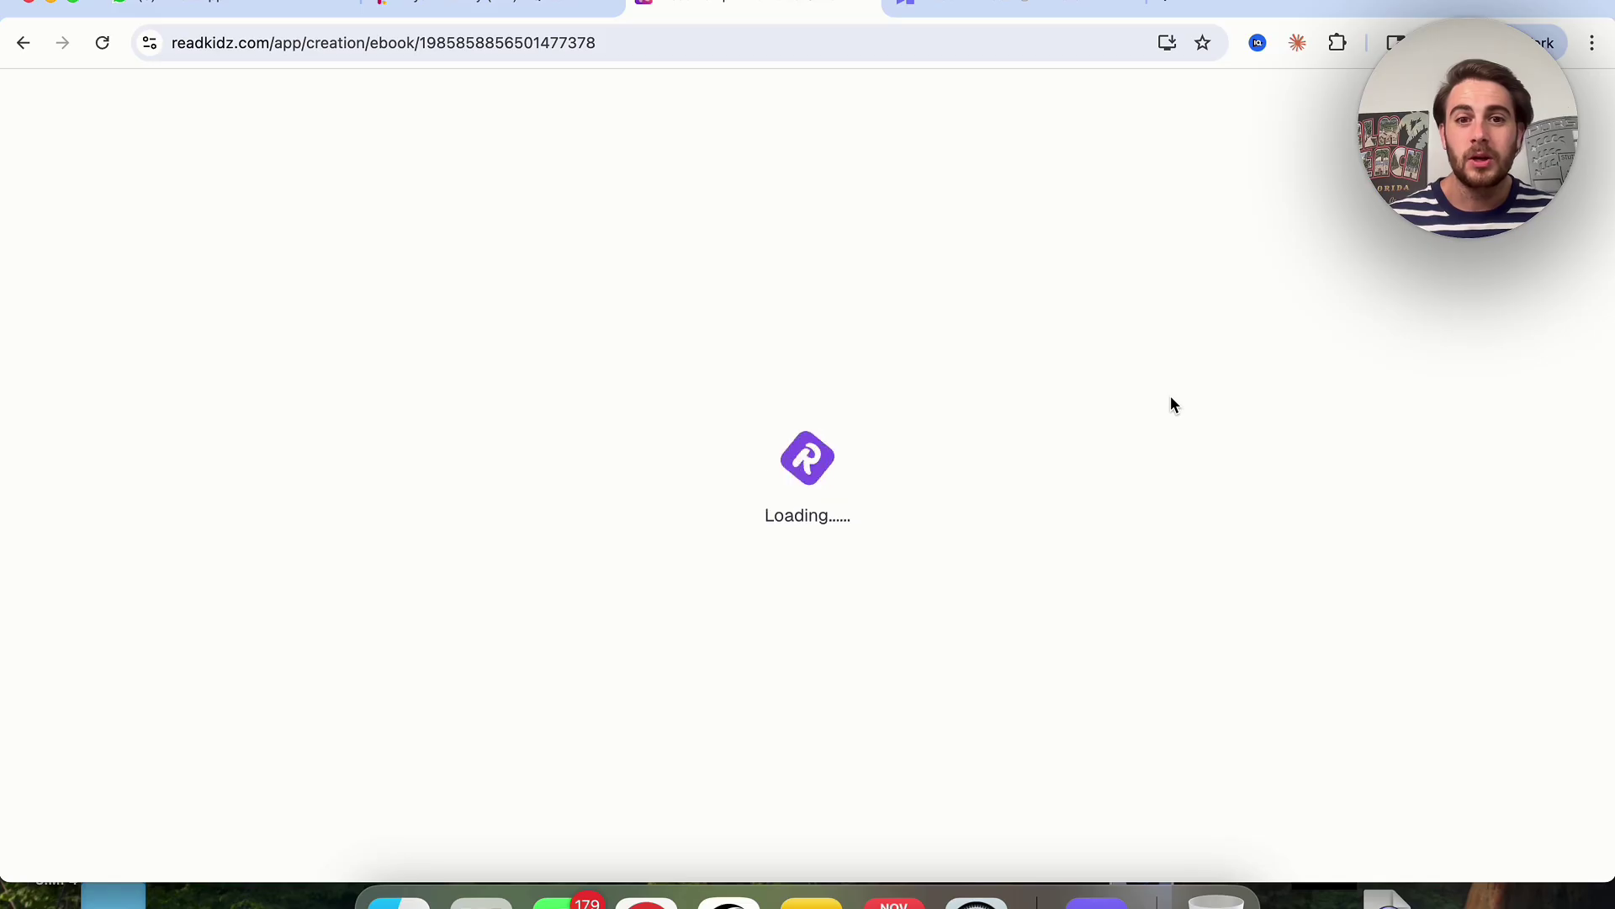
Choose Pixar style from the drawing style cards and continue to character images.
scroll(781, 391, "down", 3)
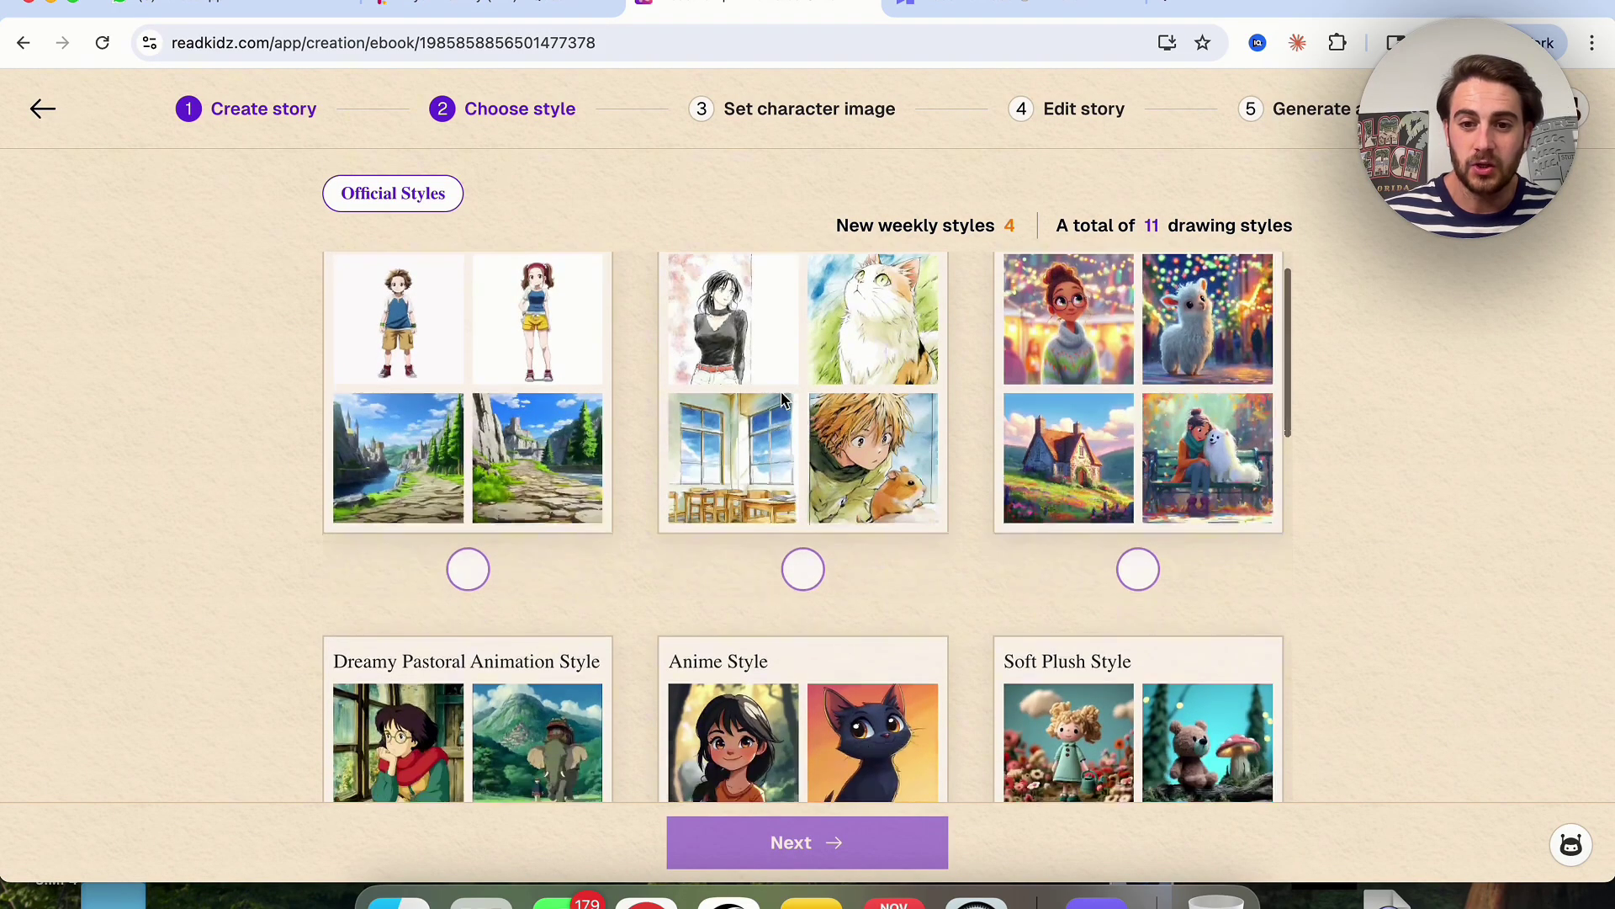
scroll(781, 391, "down", 7)
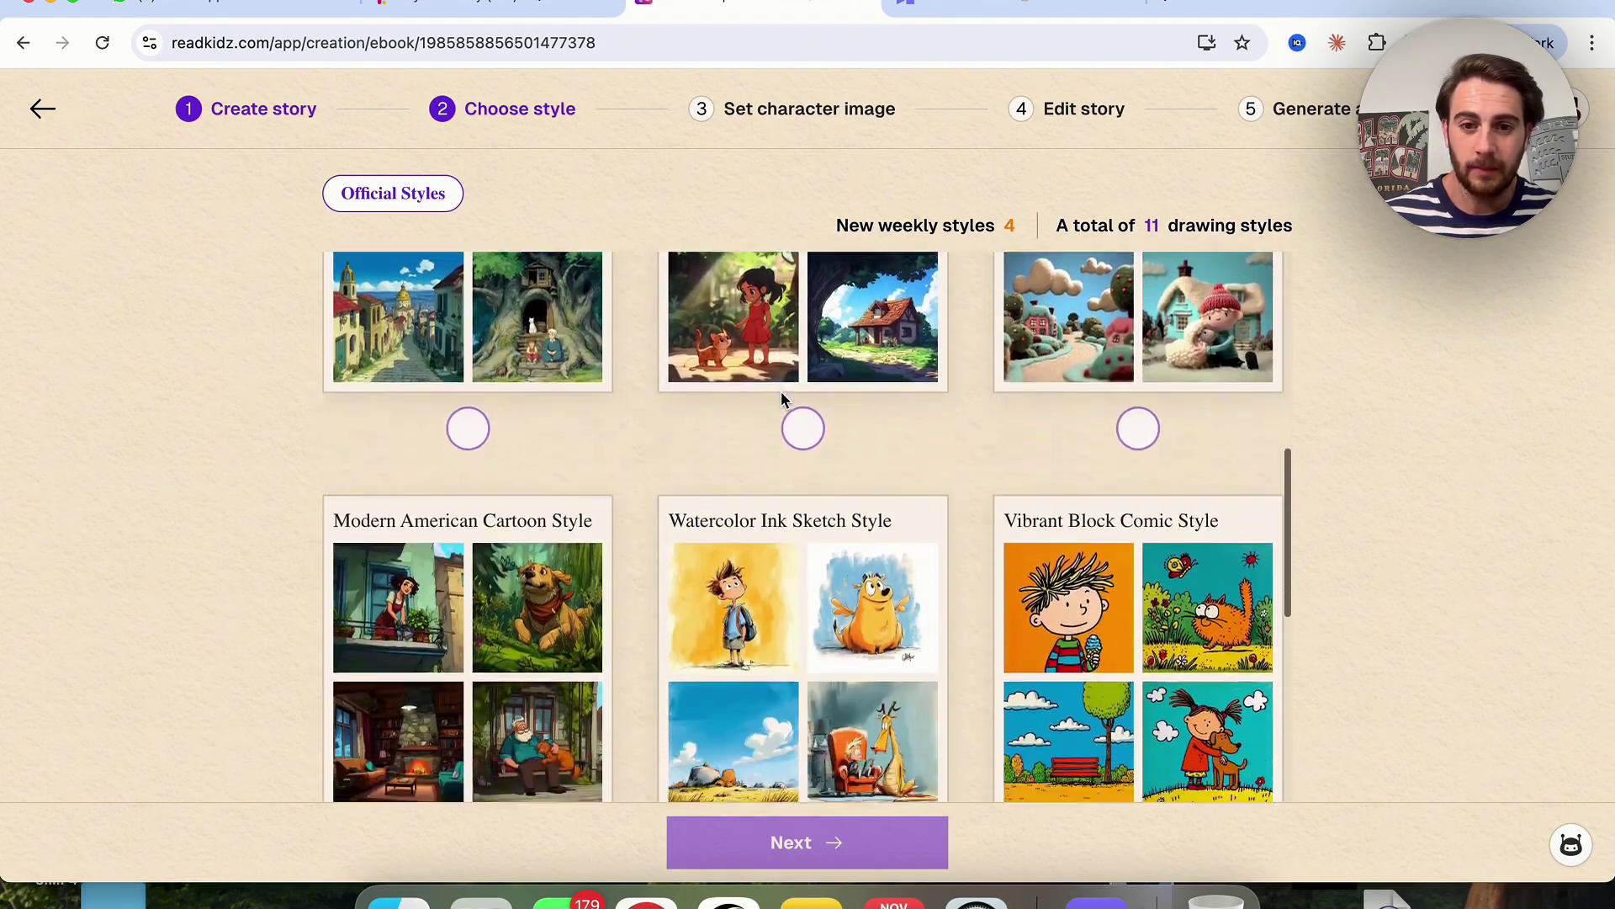
scroll(780, 395, "down", 5)
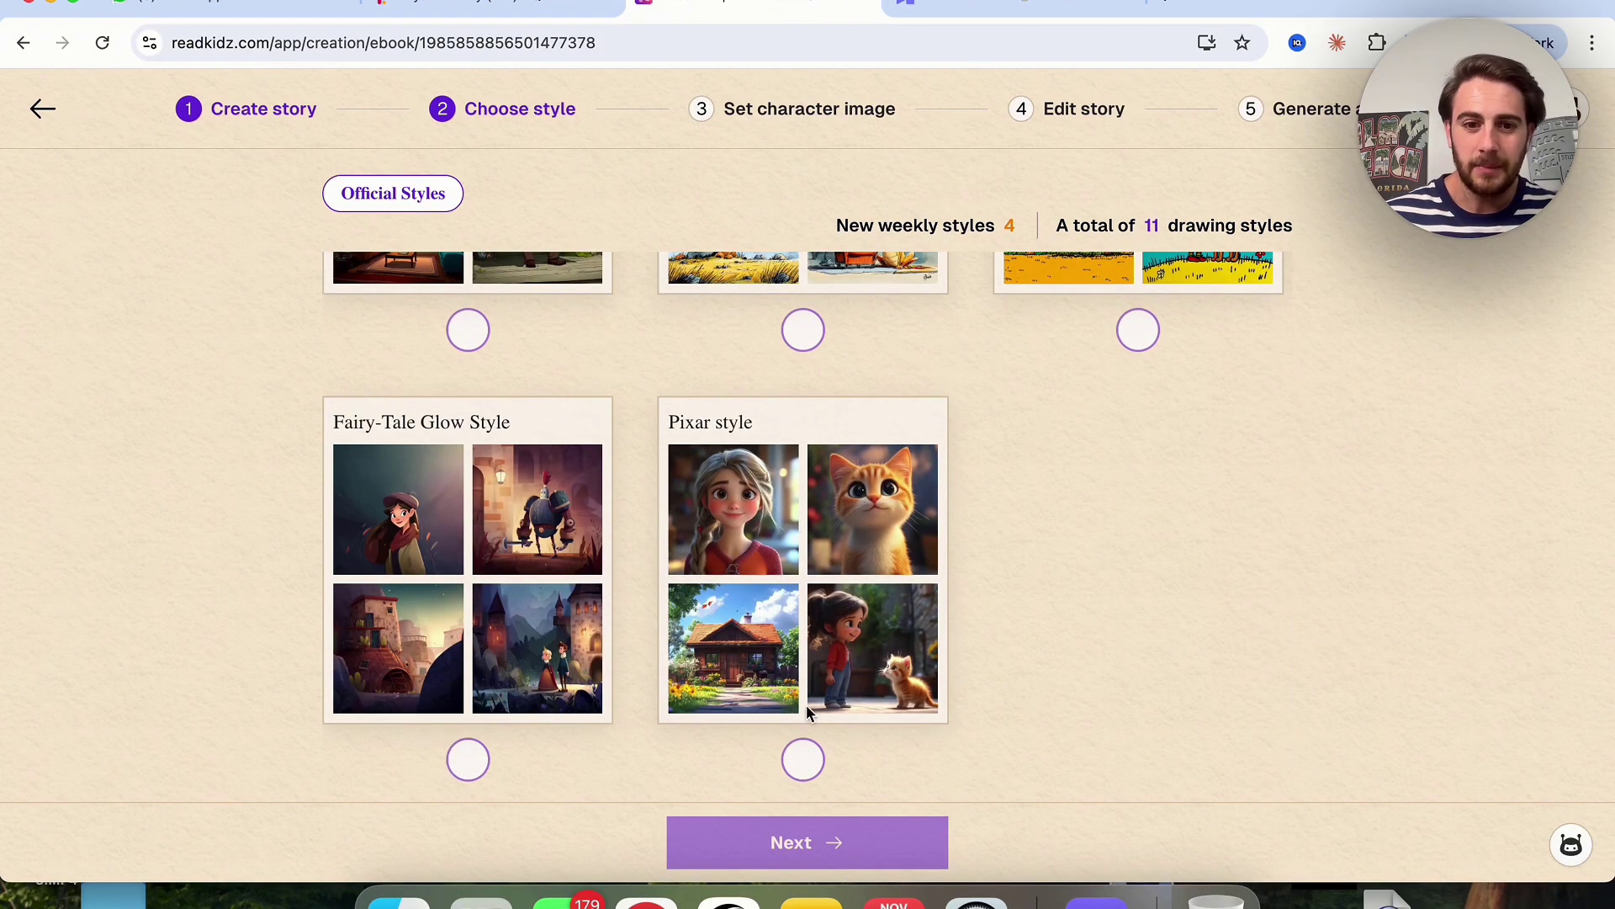
left_click(803, 760)
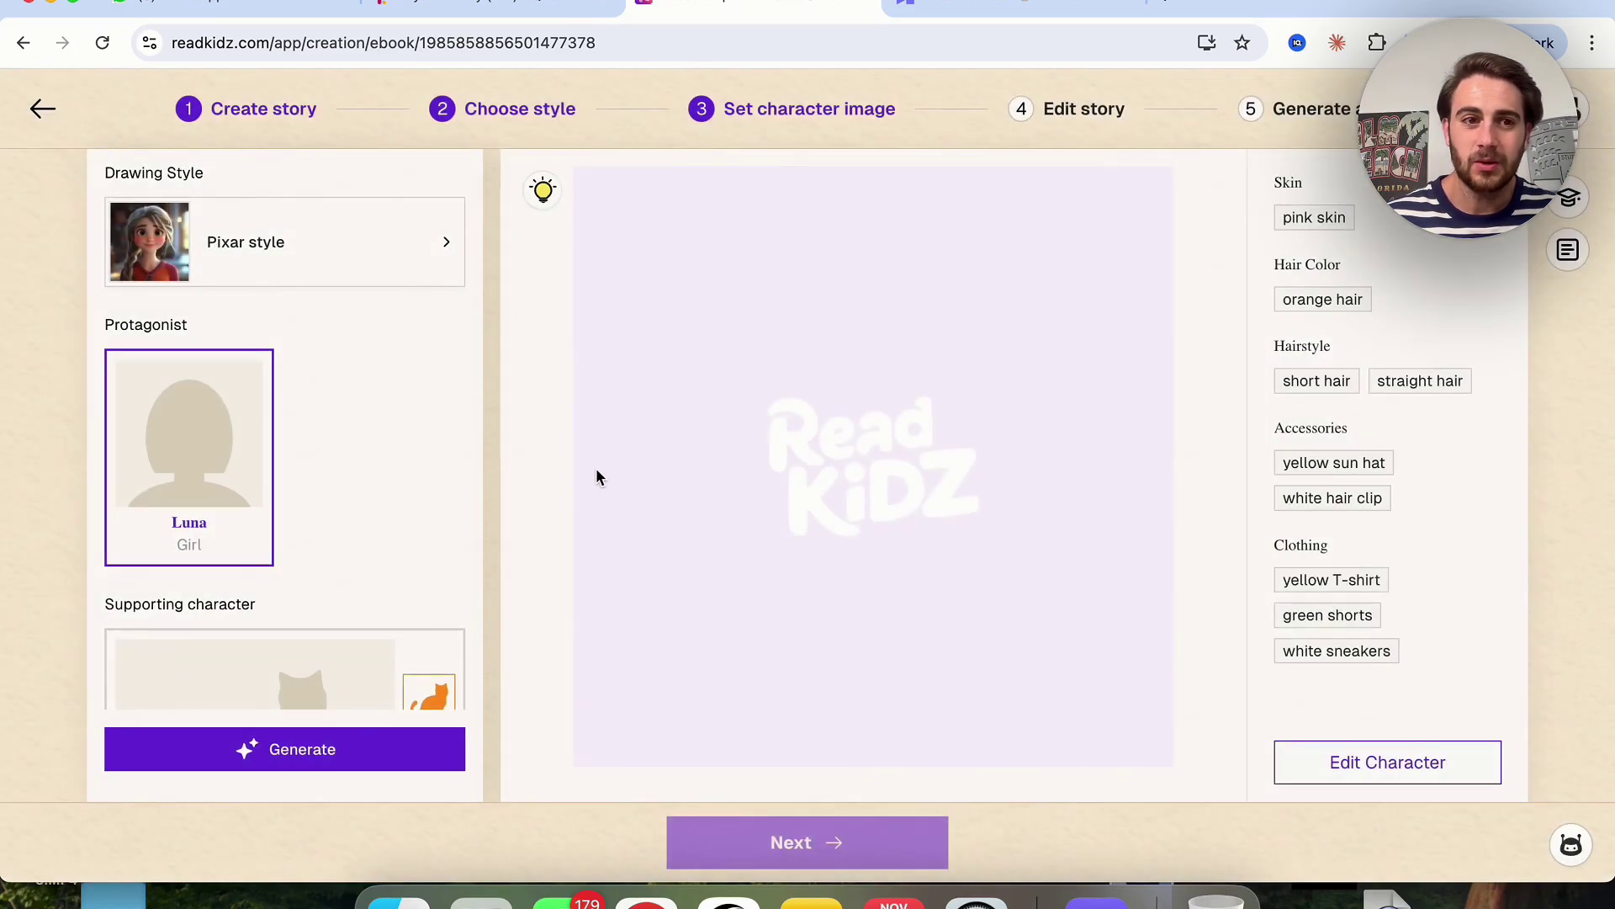
Look over the character list and try the standing cat variant for Breezy.
mouse_move(182, 457)
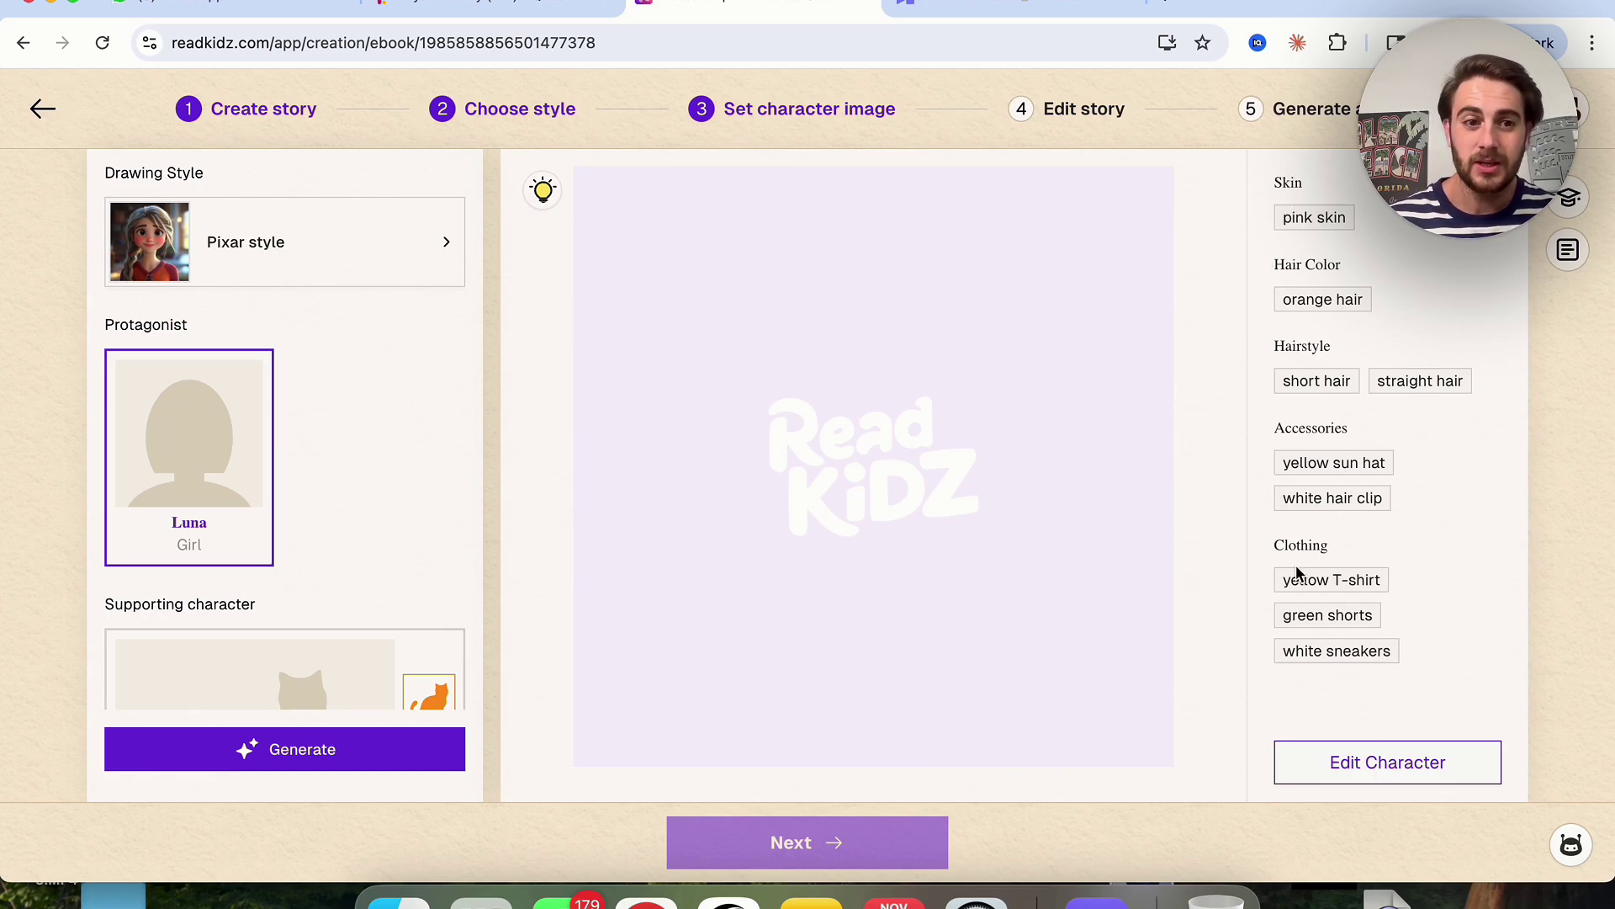
scroll(245, 429, "down", 3)
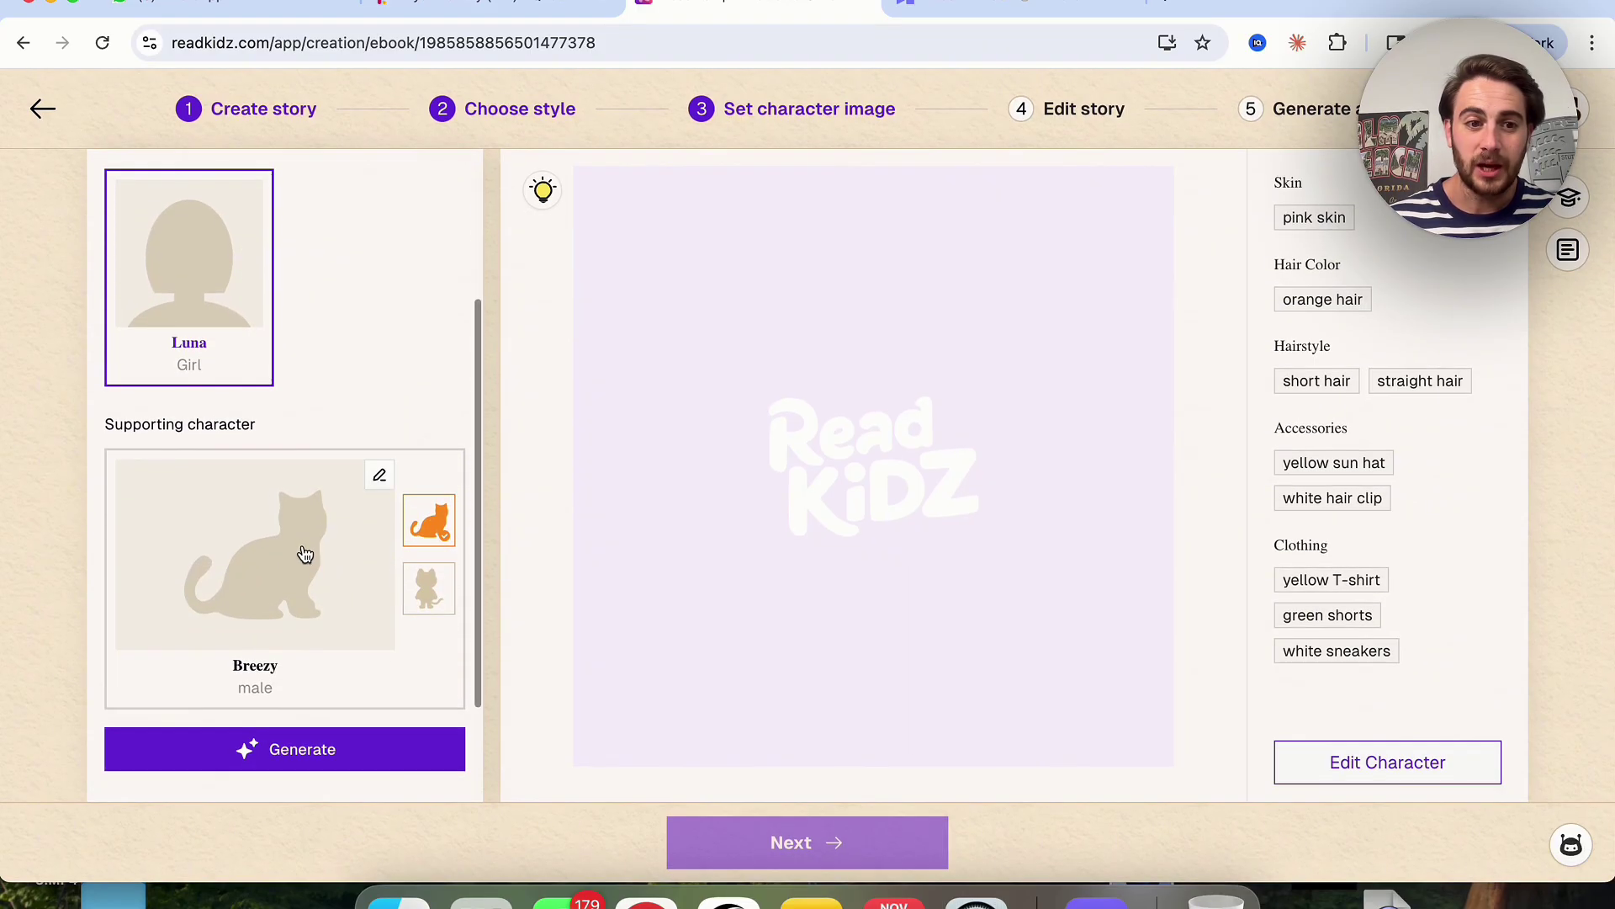
left_click(292, 542)
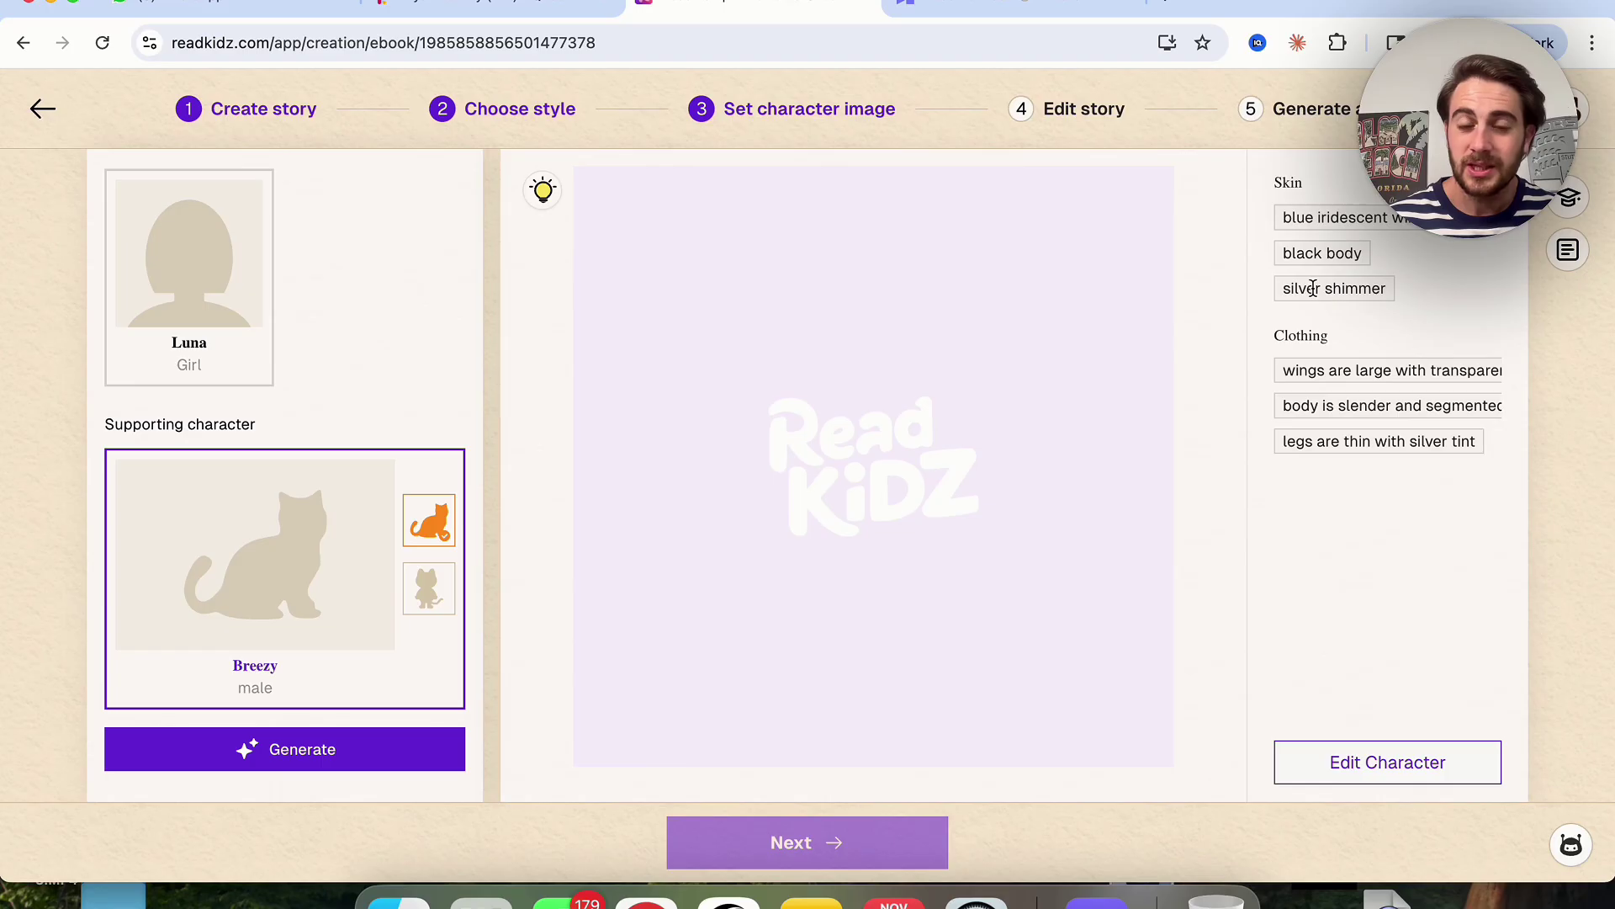
left_click(429, 589)
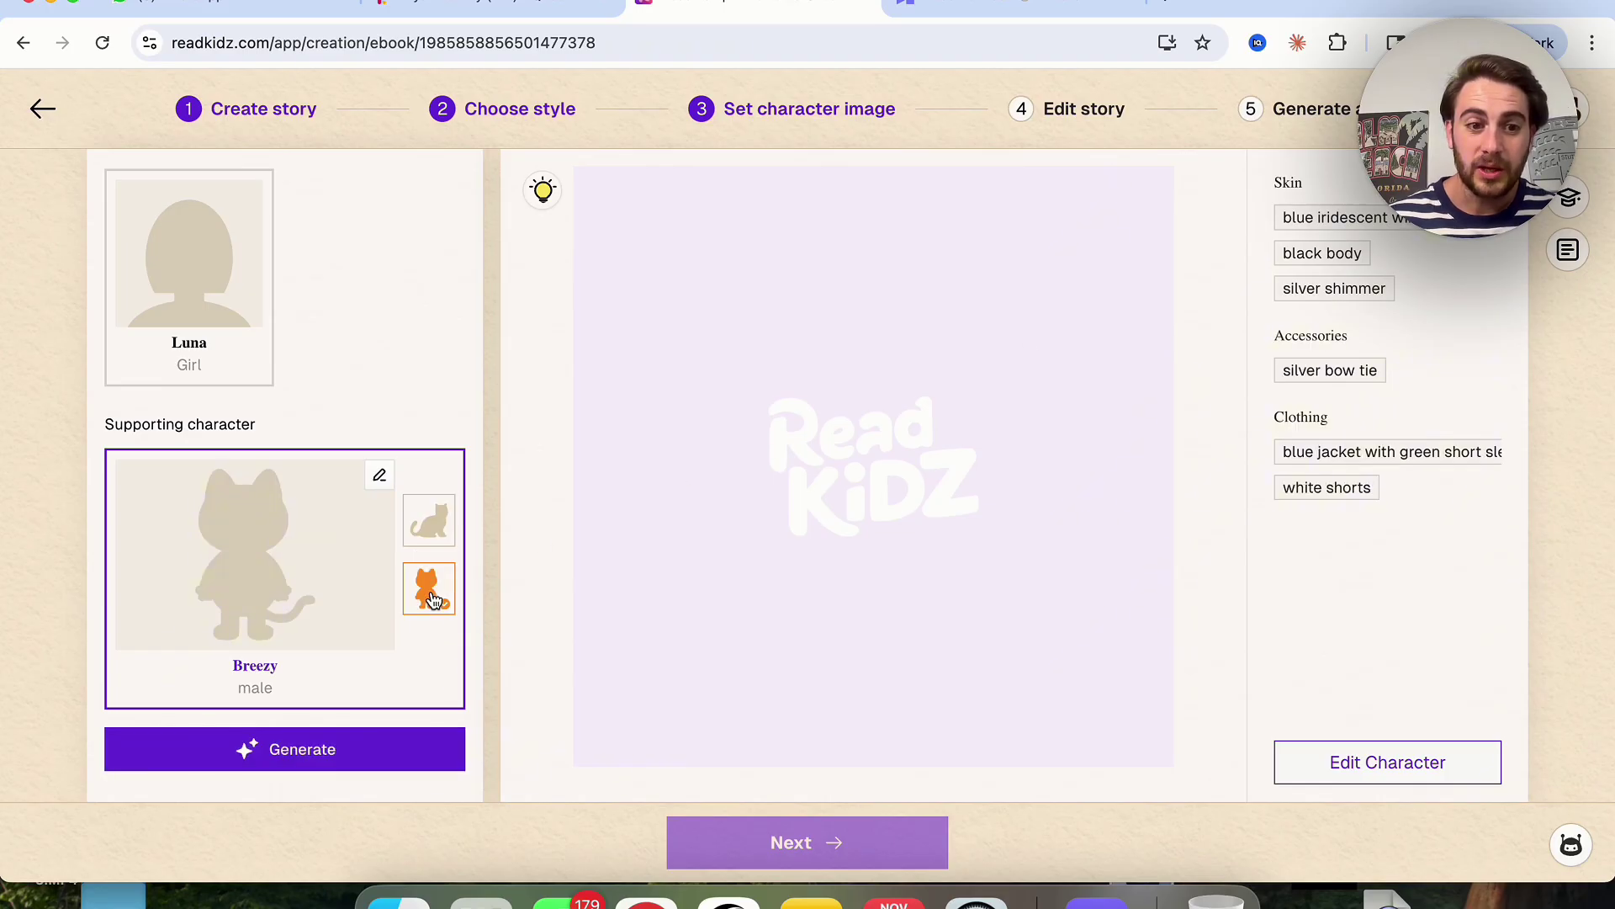
Generate Luna's Pixar-style images and keep the second one as her portrait.
left_click(195, 352)
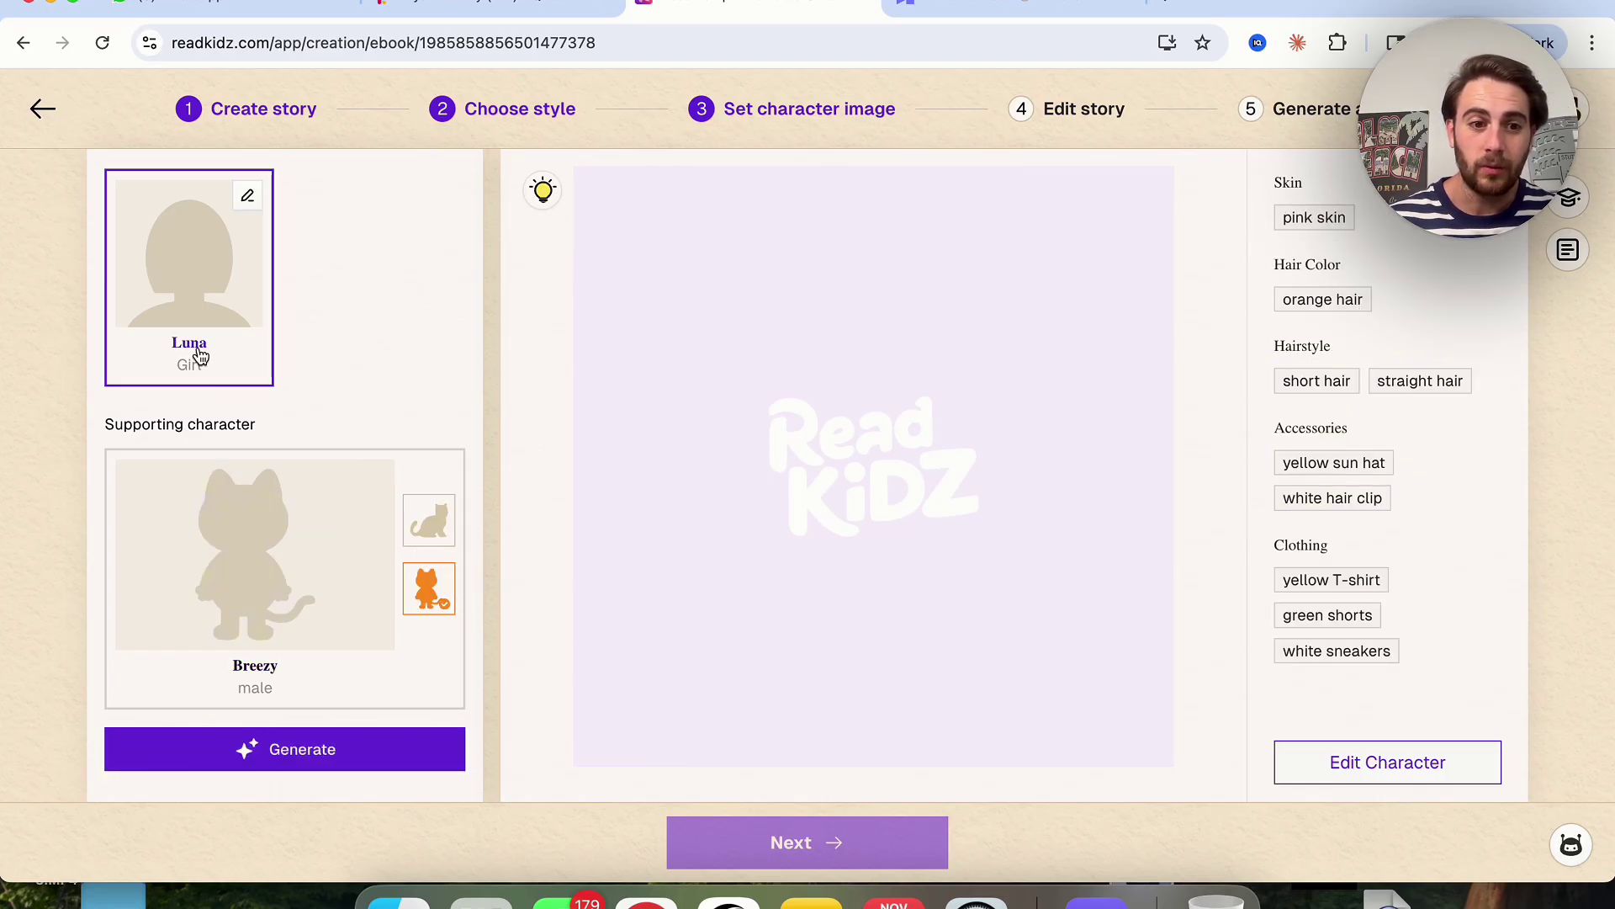
left_click(303, 761)
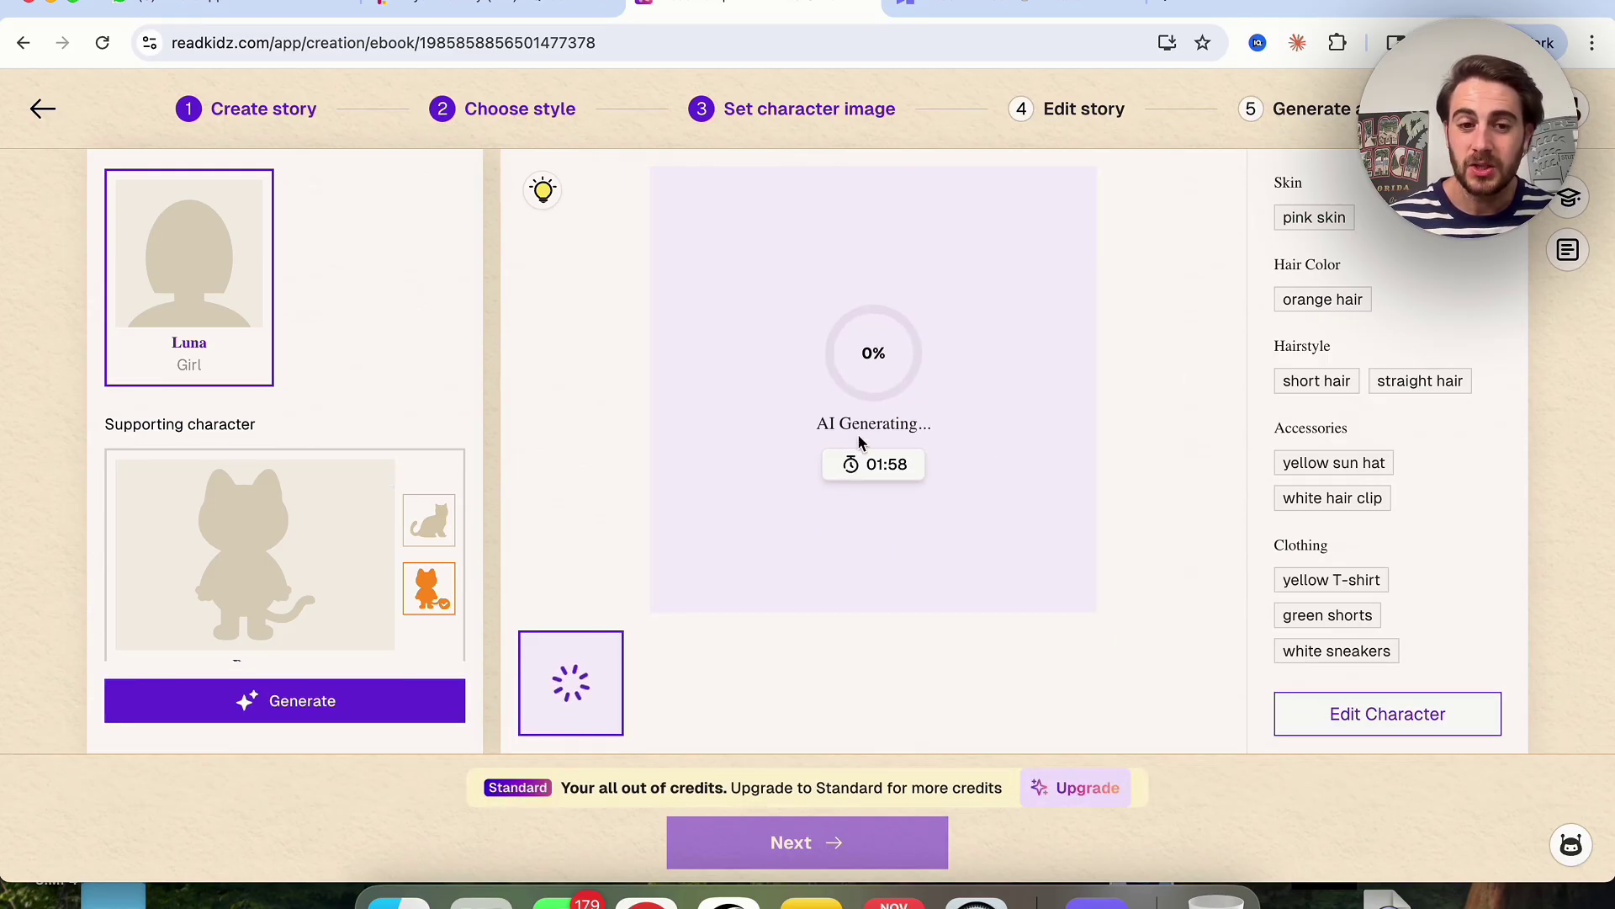
left_click(172, 600)
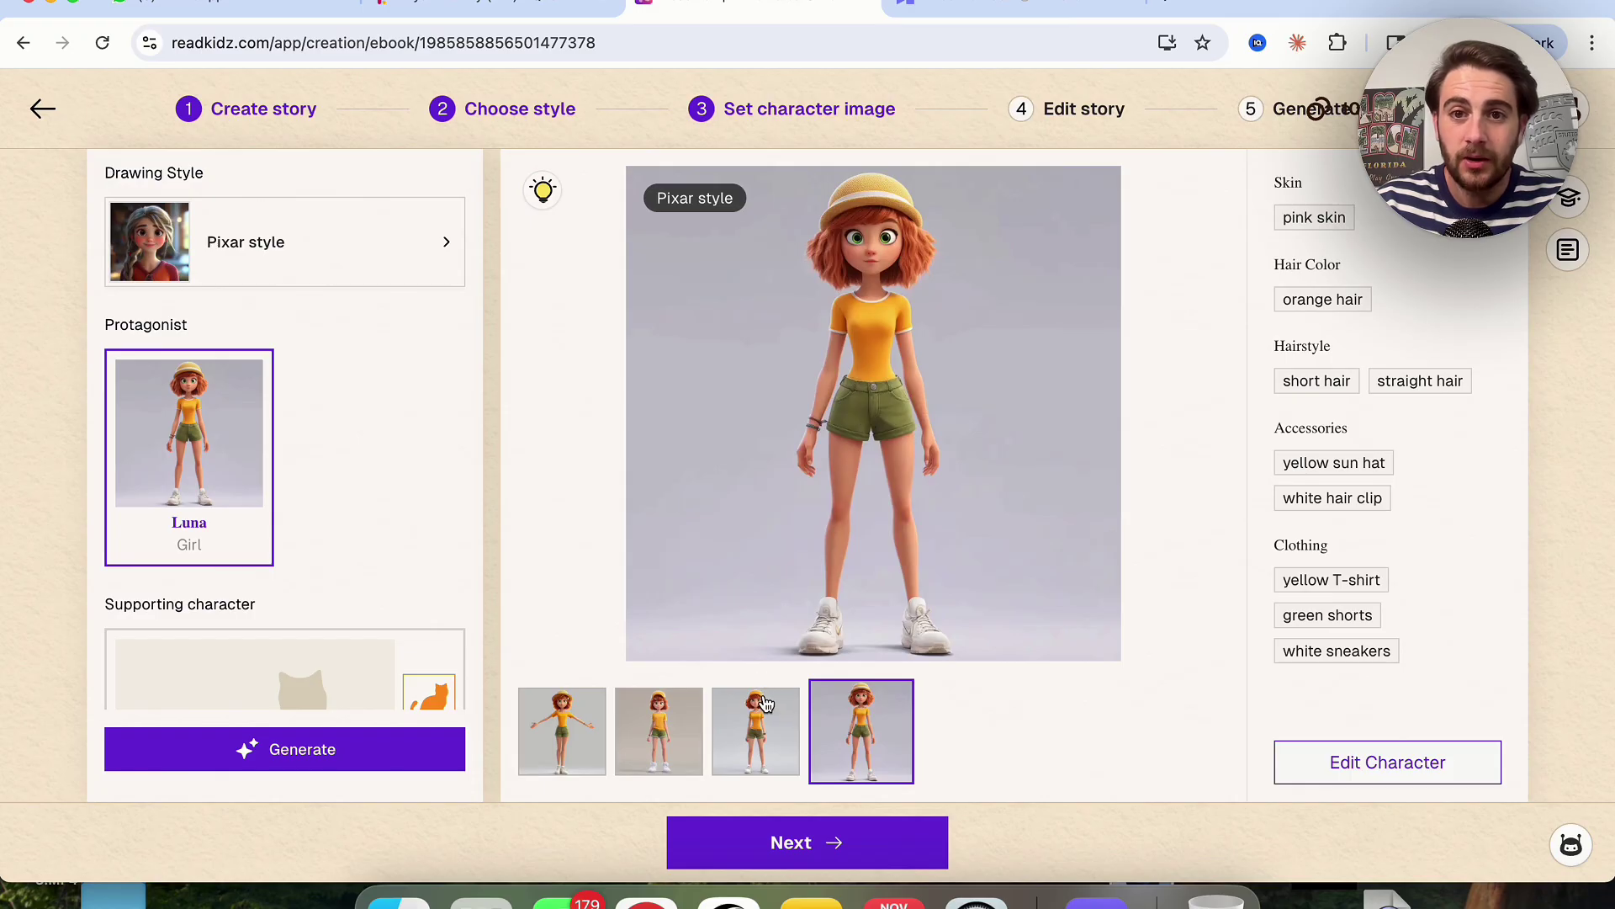
left_click(756, 730)
left_click(684, 729)
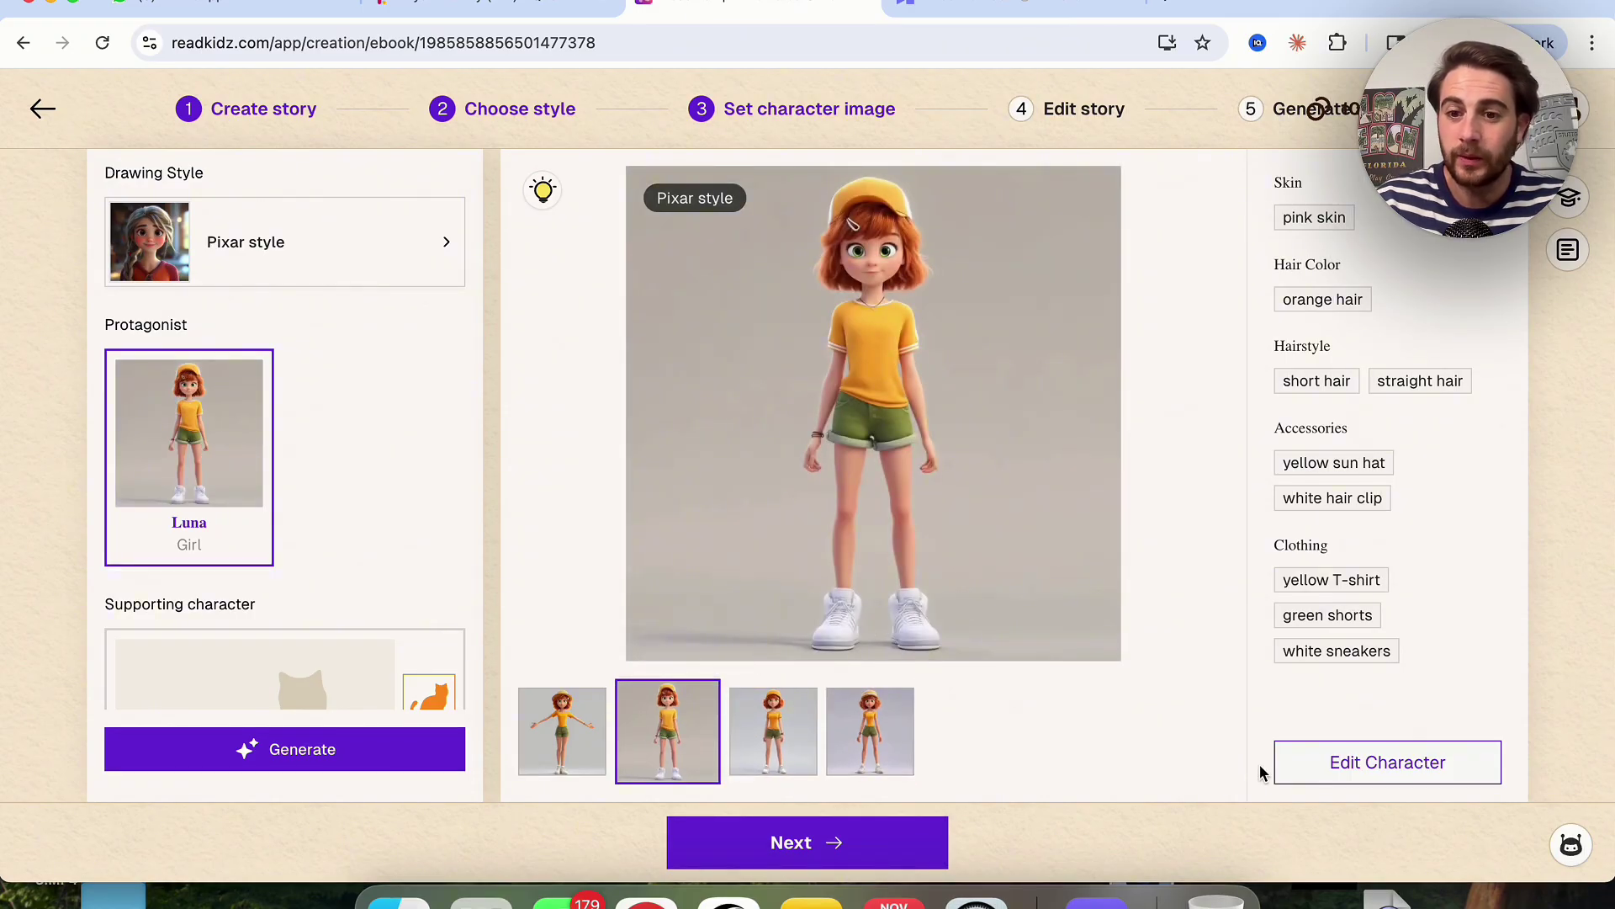
scroll(343, 557, "down", 3)
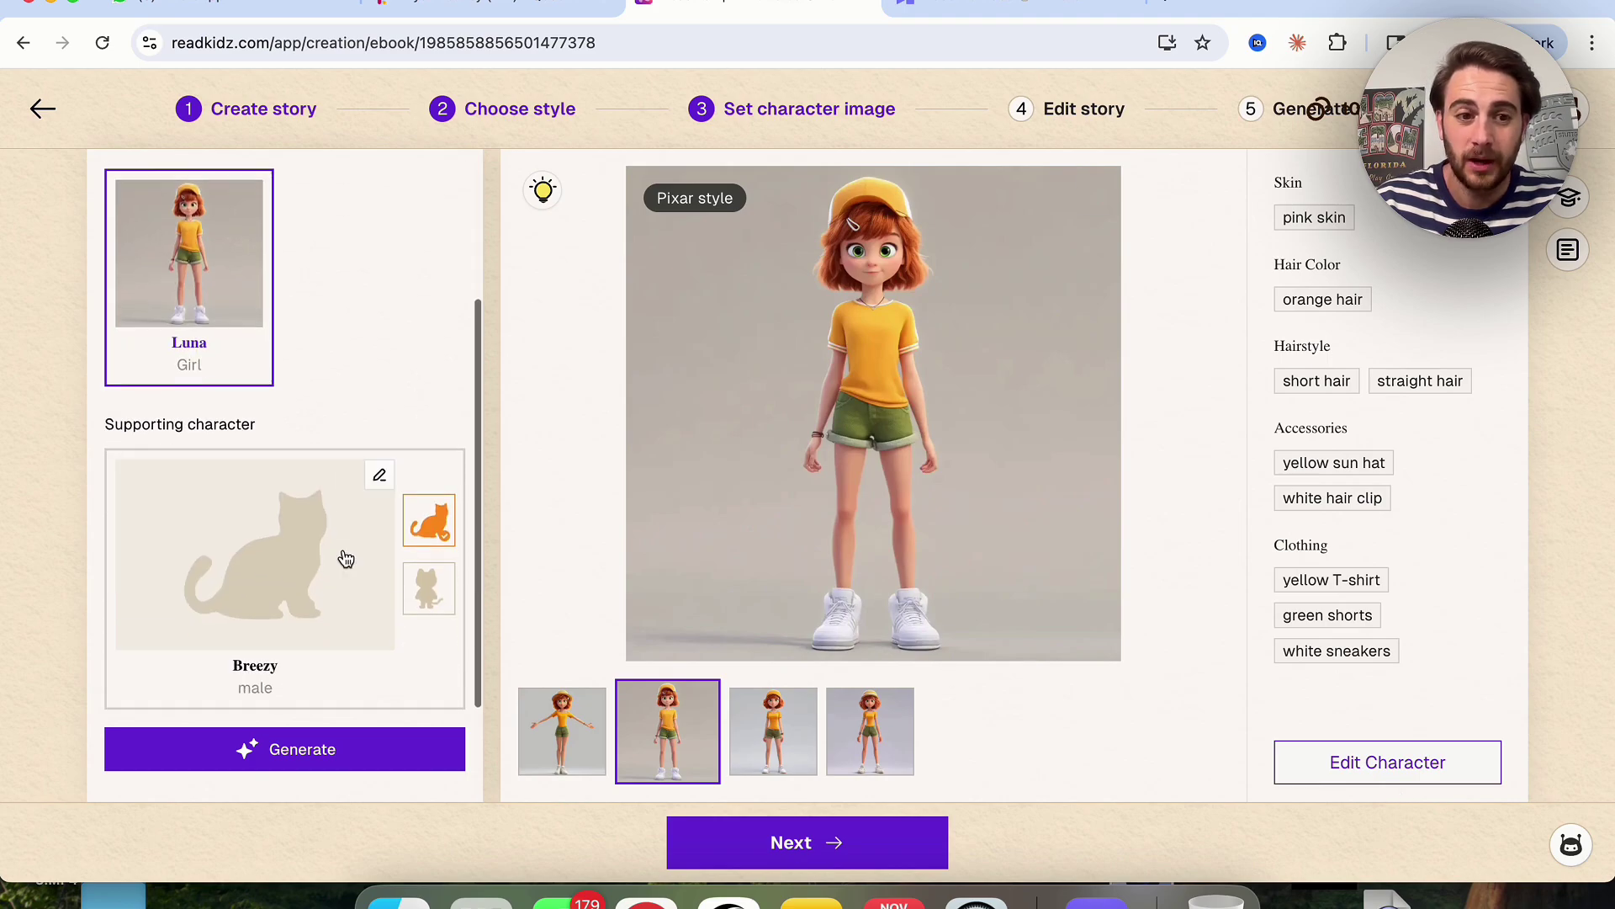
Generate Breezy's images, keep the first blue butterfly variant, and advance to the 32-page Storyboards.
left_click(297, 530)
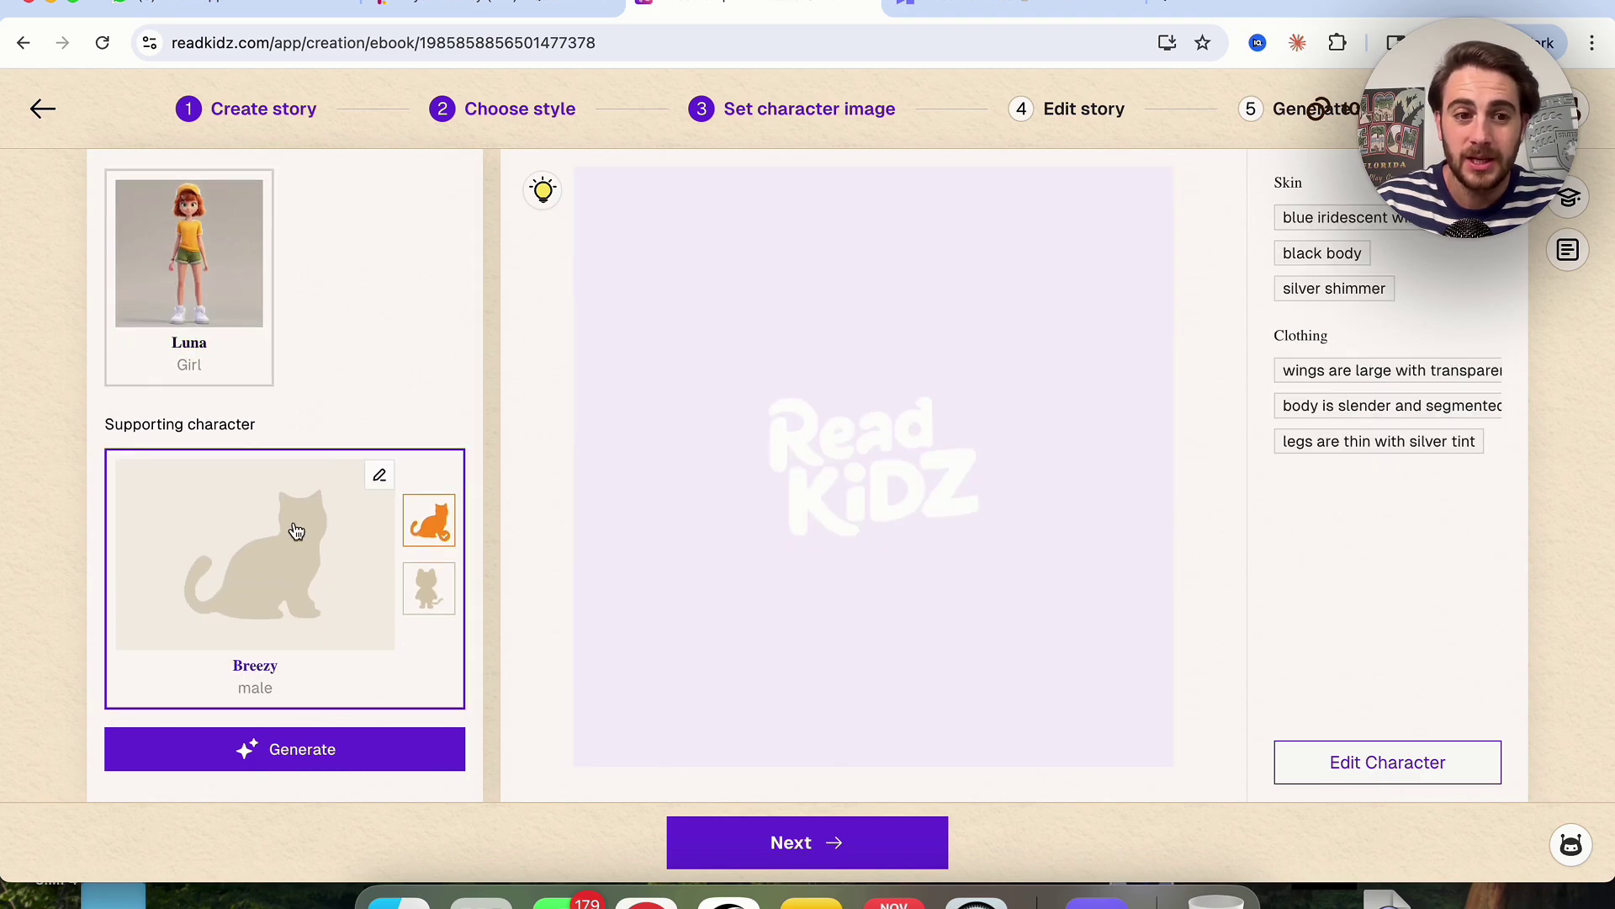
left_click(270, 759)
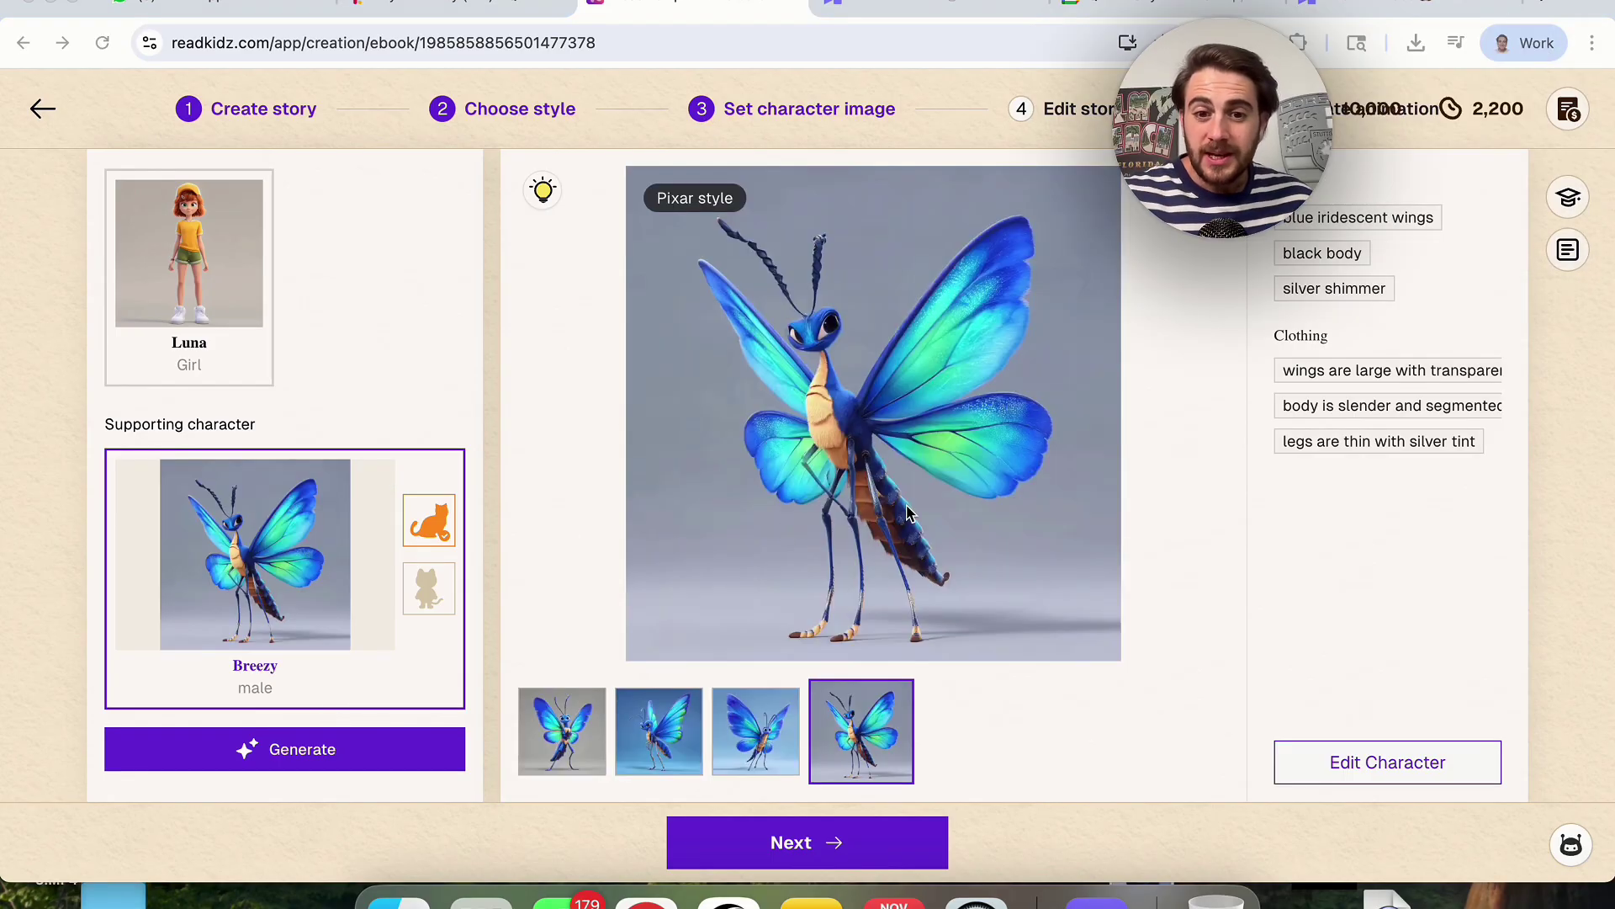
left_click(756, 732)
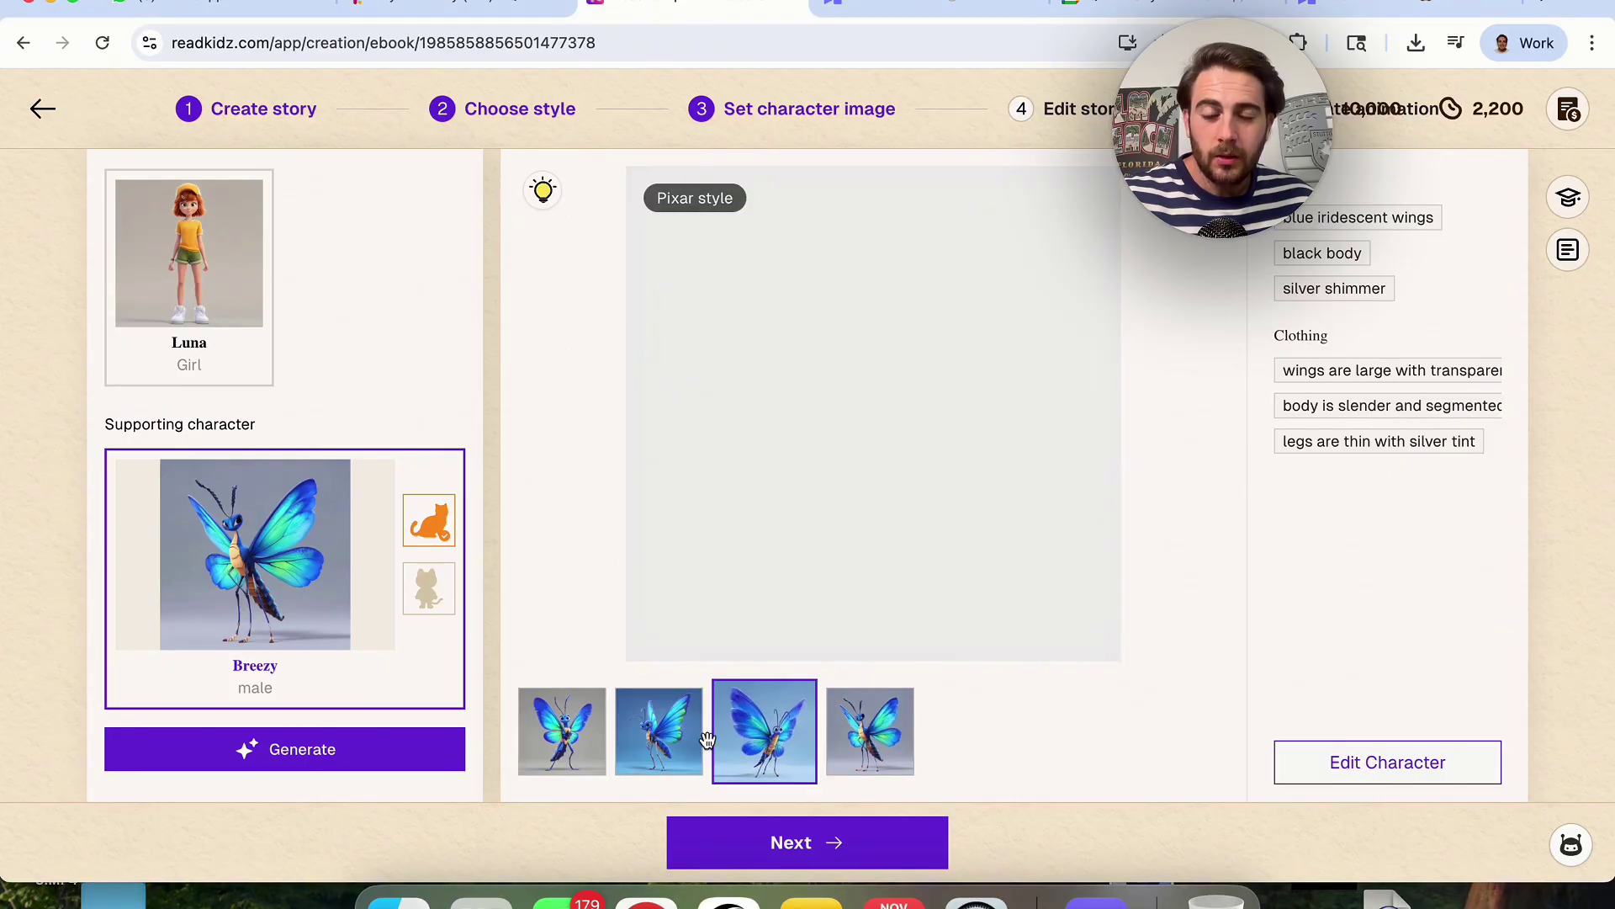
left_click(661, 742)
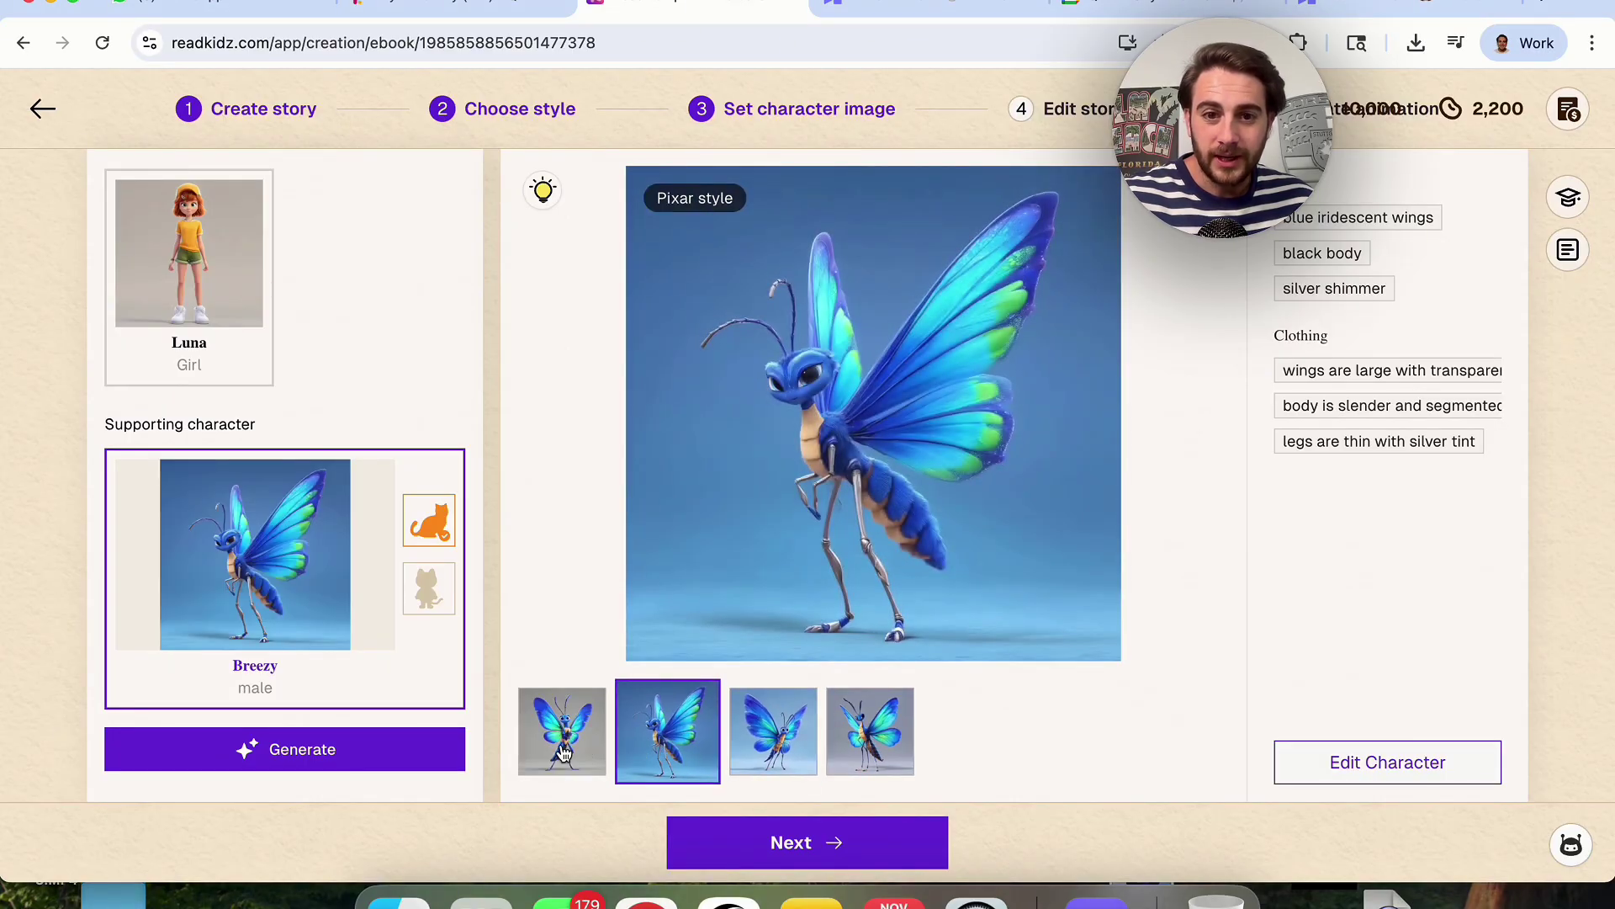
left_click(562, 752)
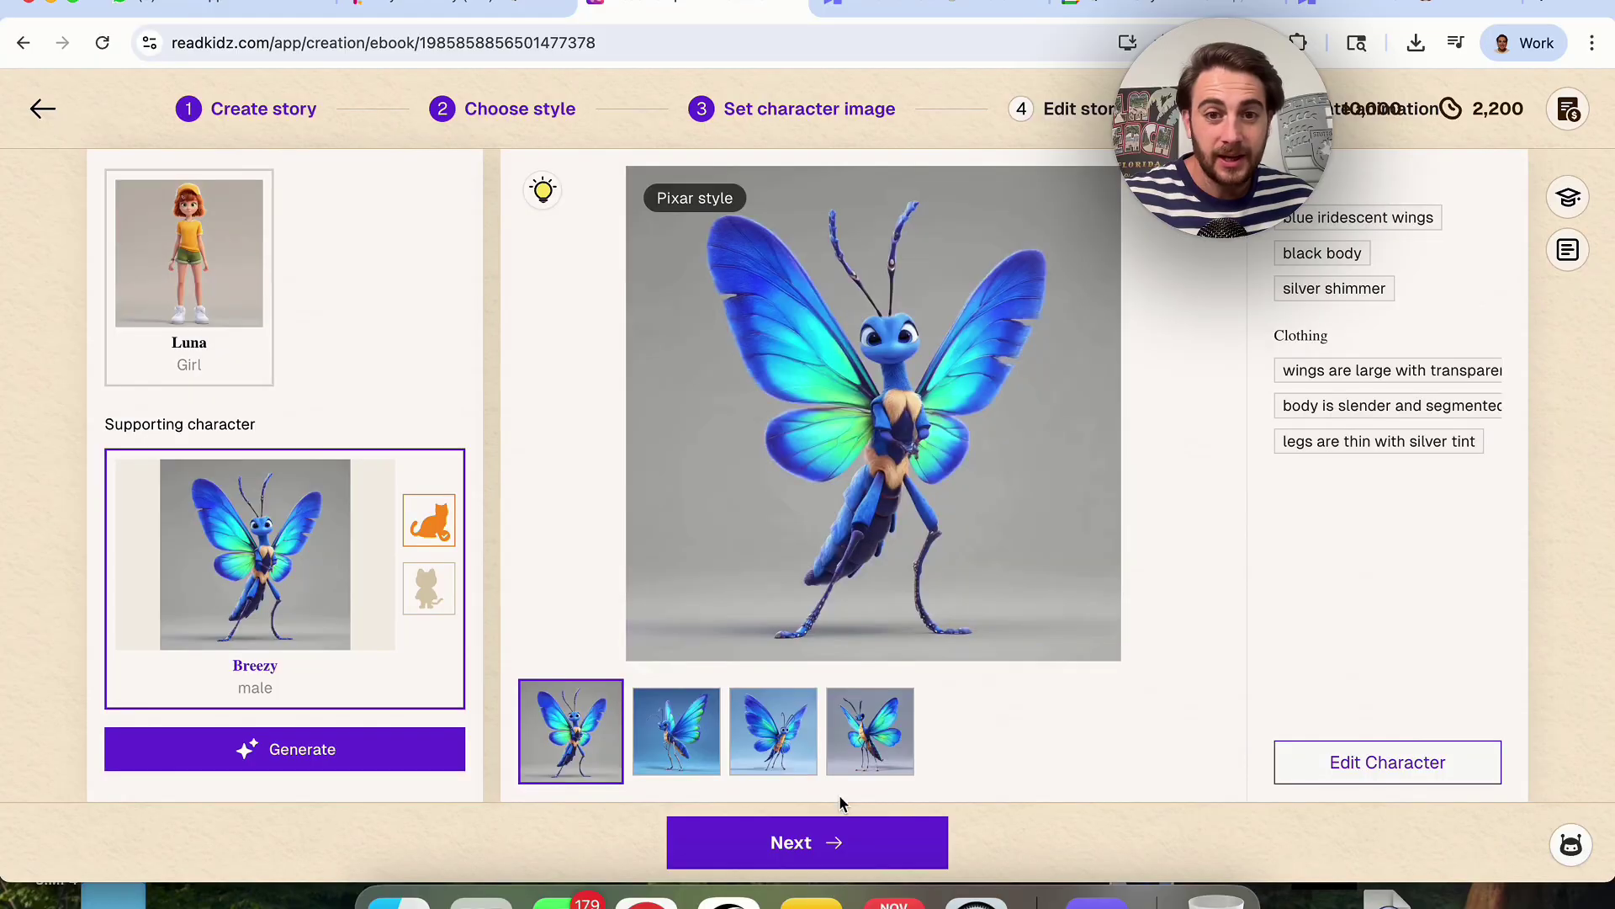
left_click(833, 837)
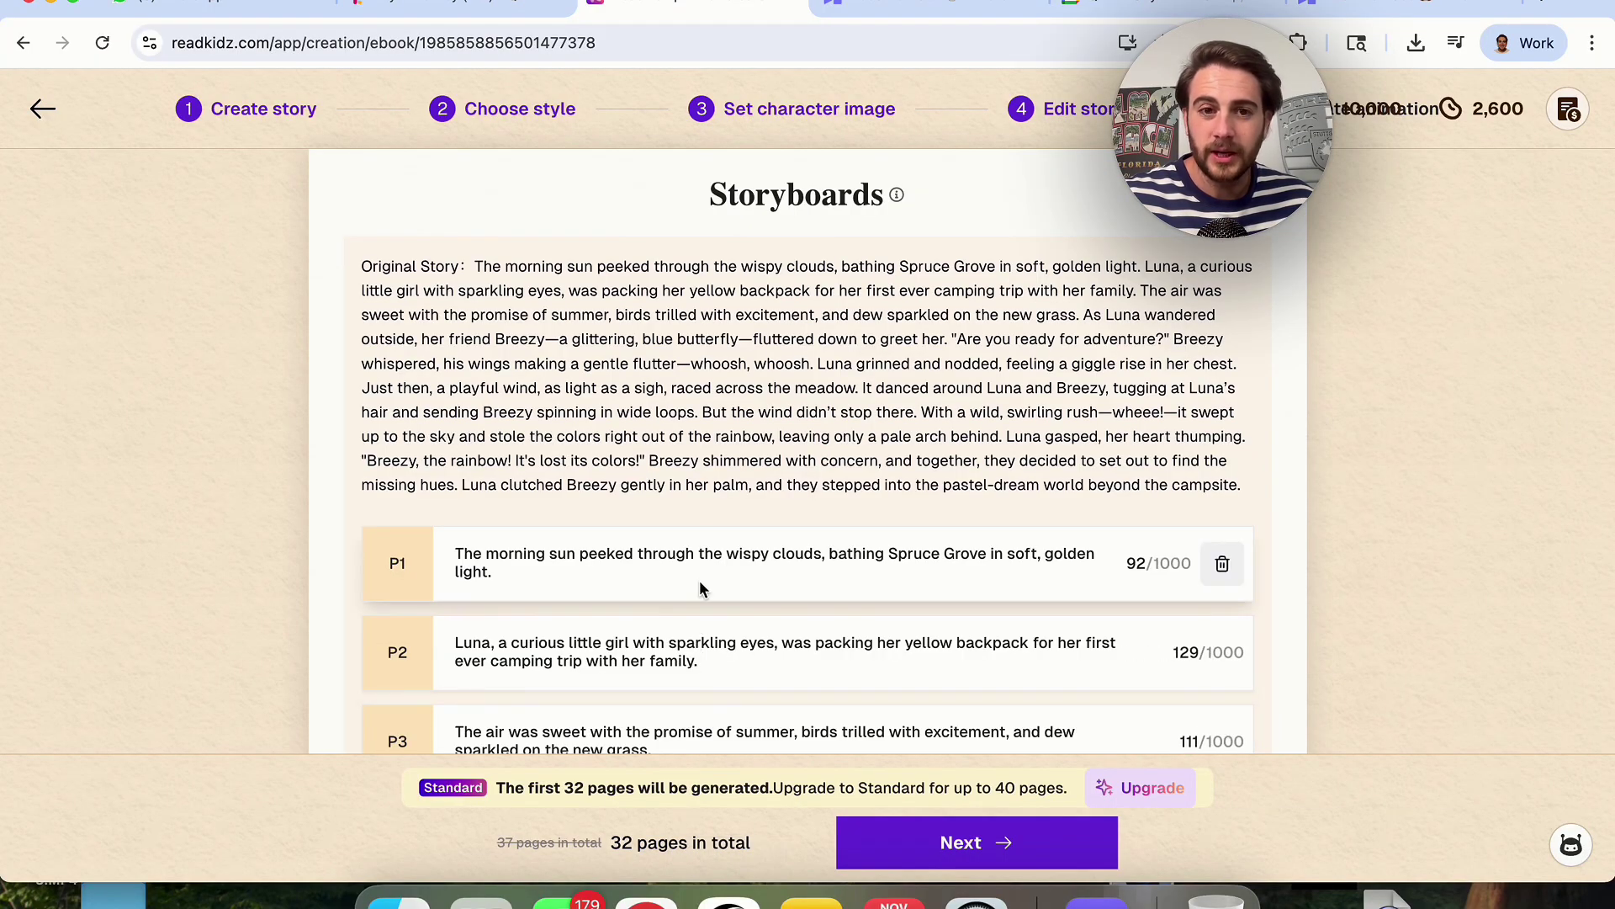
Scroll down through the 32 storyboard pages of 'Luna and the Lost Rainbow'.
scroll(706, 555, "down", 3)
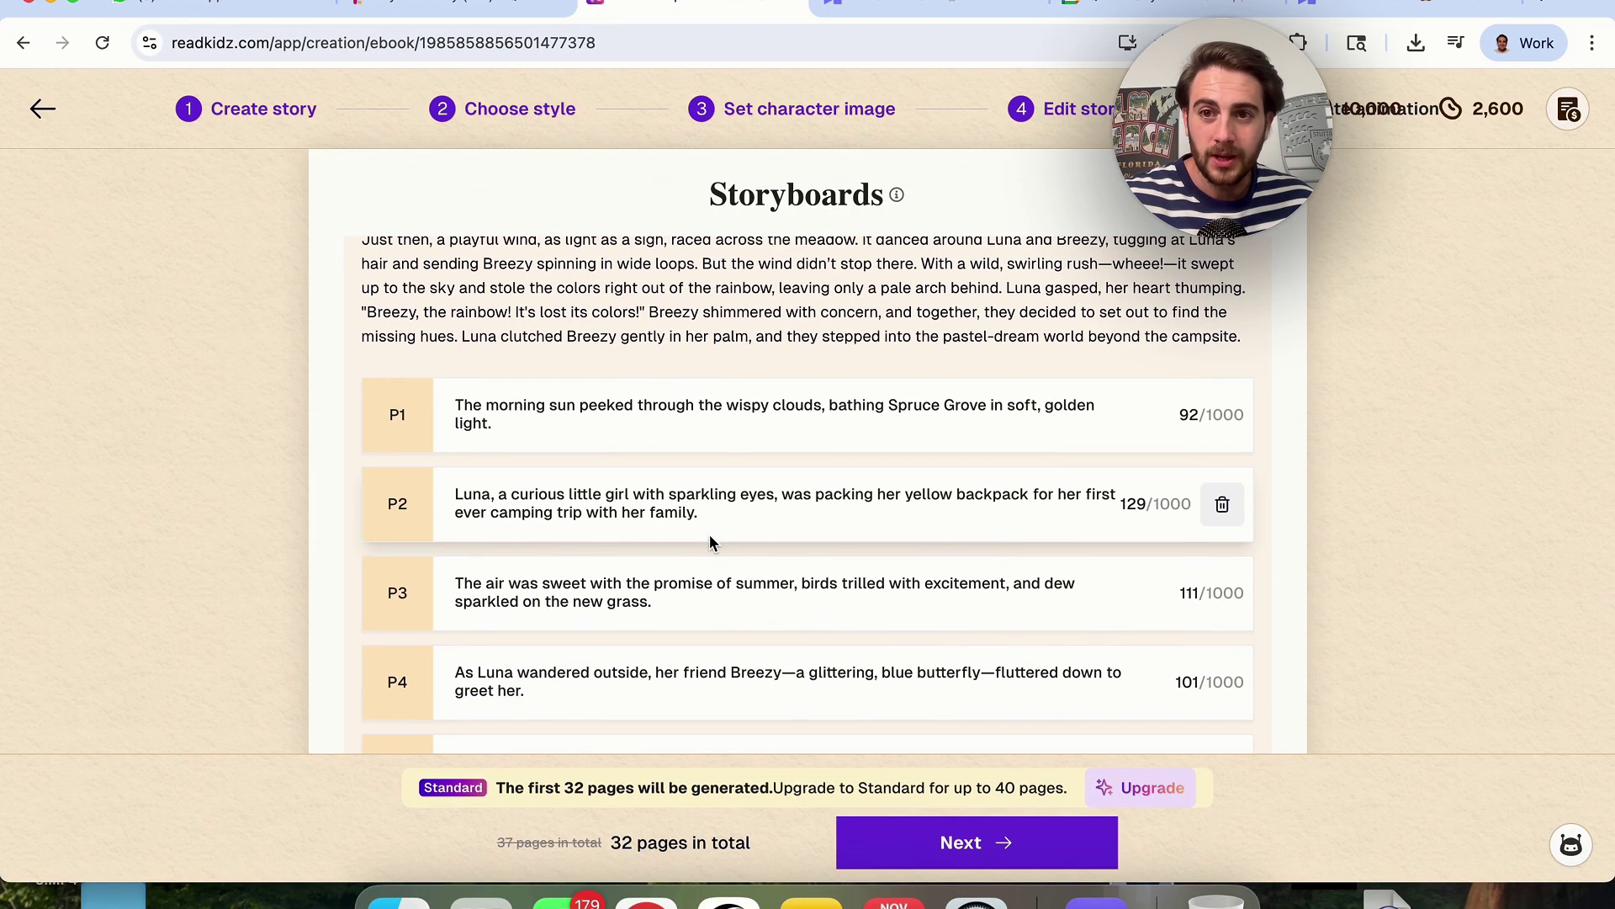
scroll(709, 539, "down", 8)
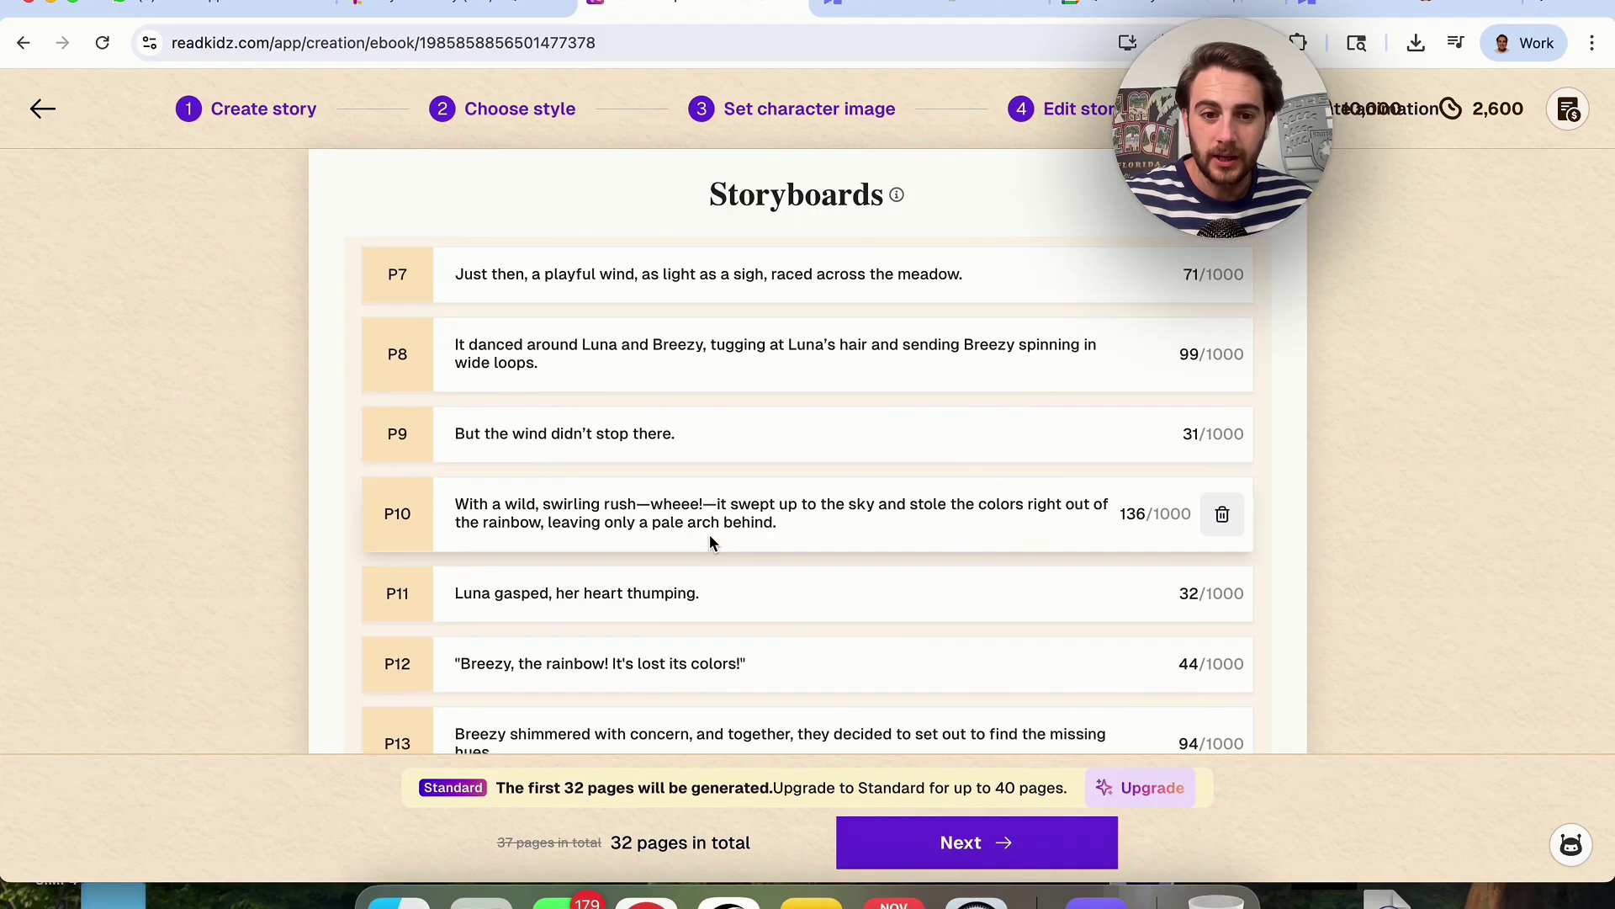
scroll(709, 543, "down", 10)
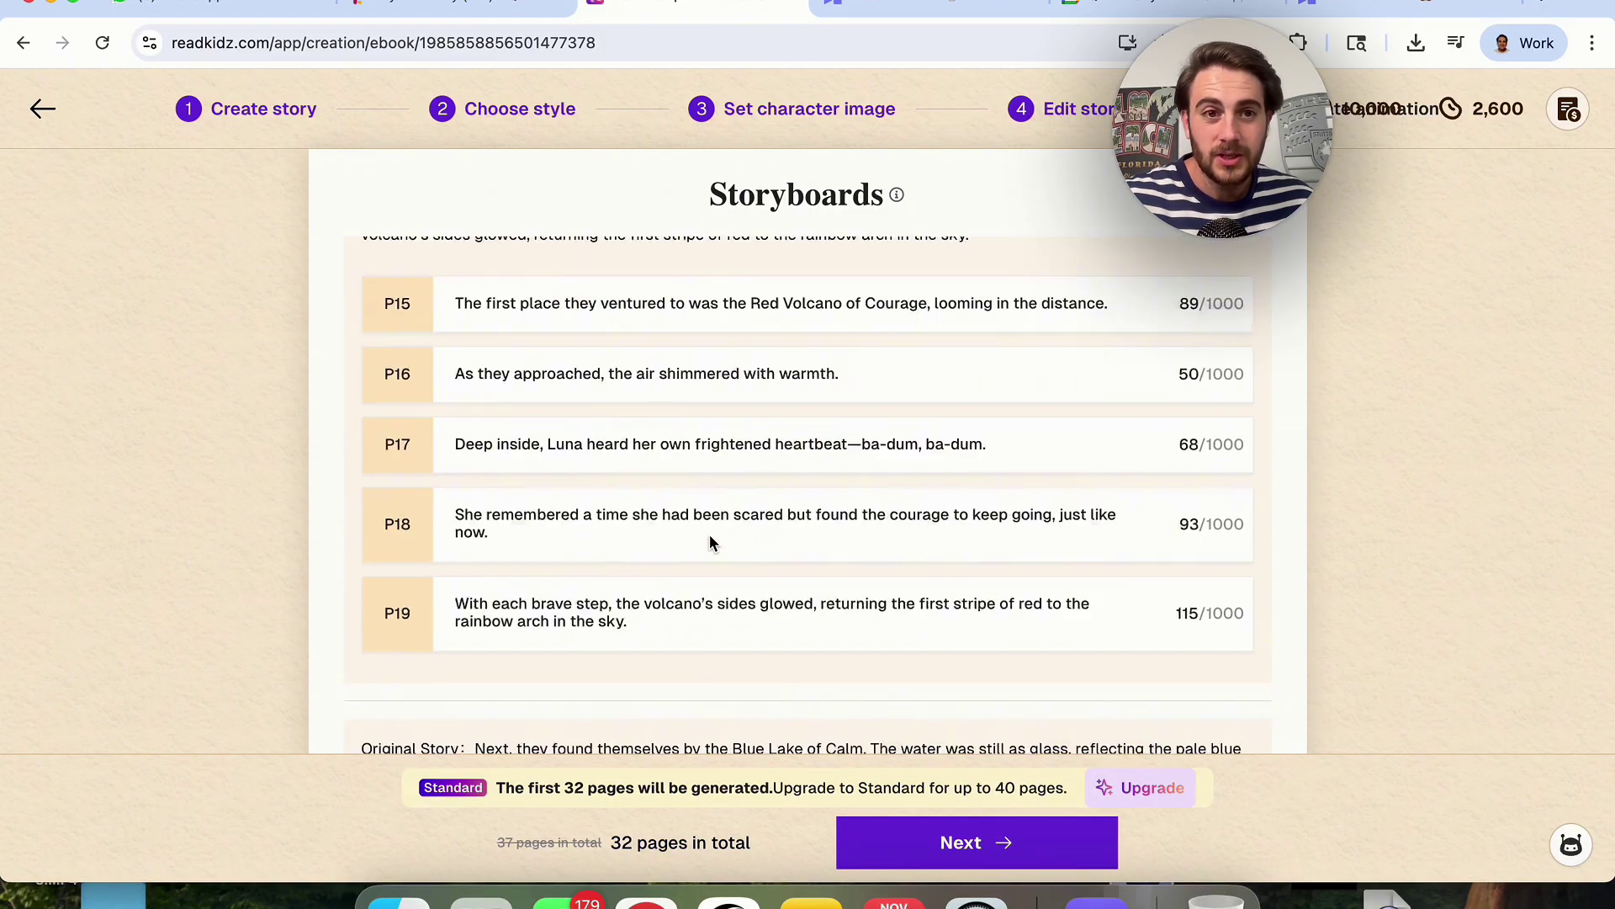
scroll(709, 543, "down", 10)
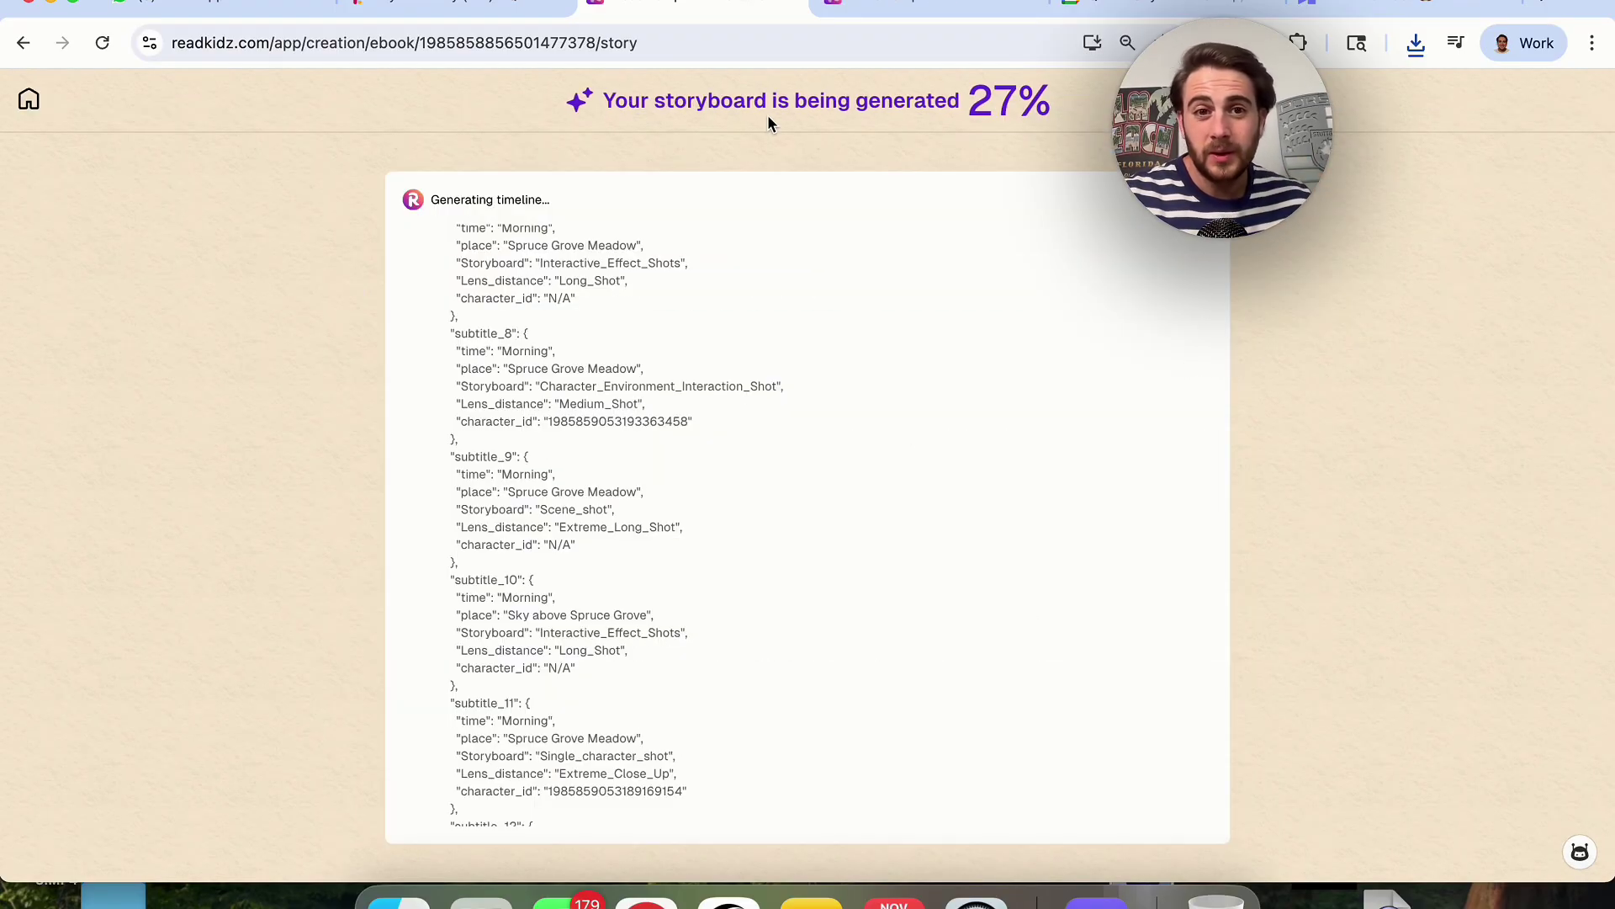
scroll(766, 437, "down", 6)
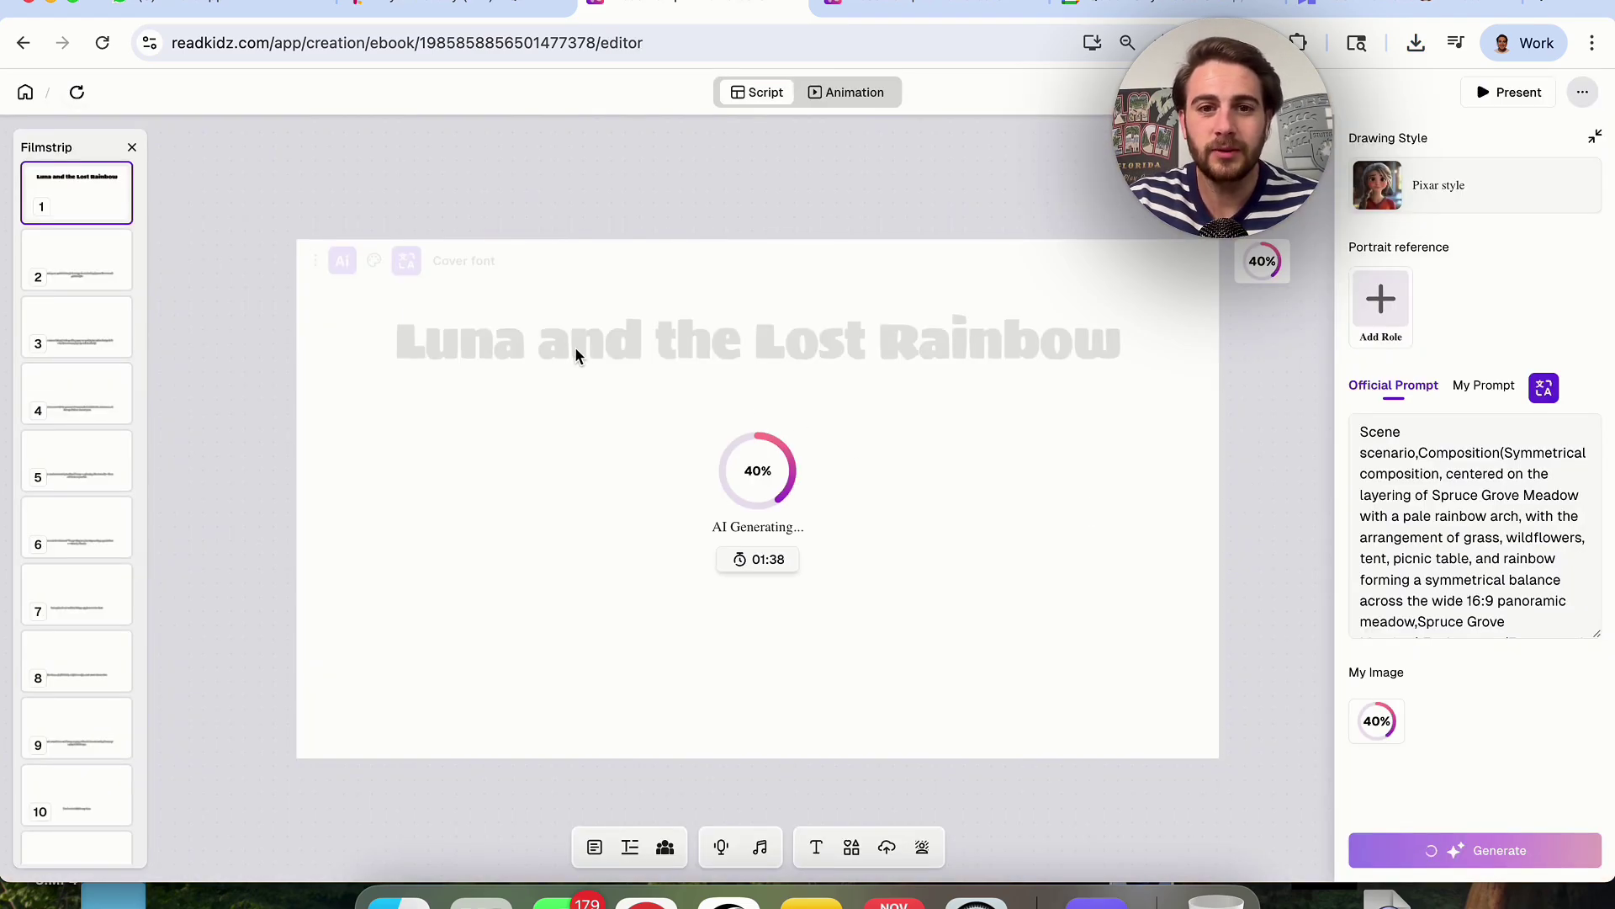
View slides 2 and 3 (meadow, Luna by the tent), then slide 4 while it generates.
left_click(88, 270)
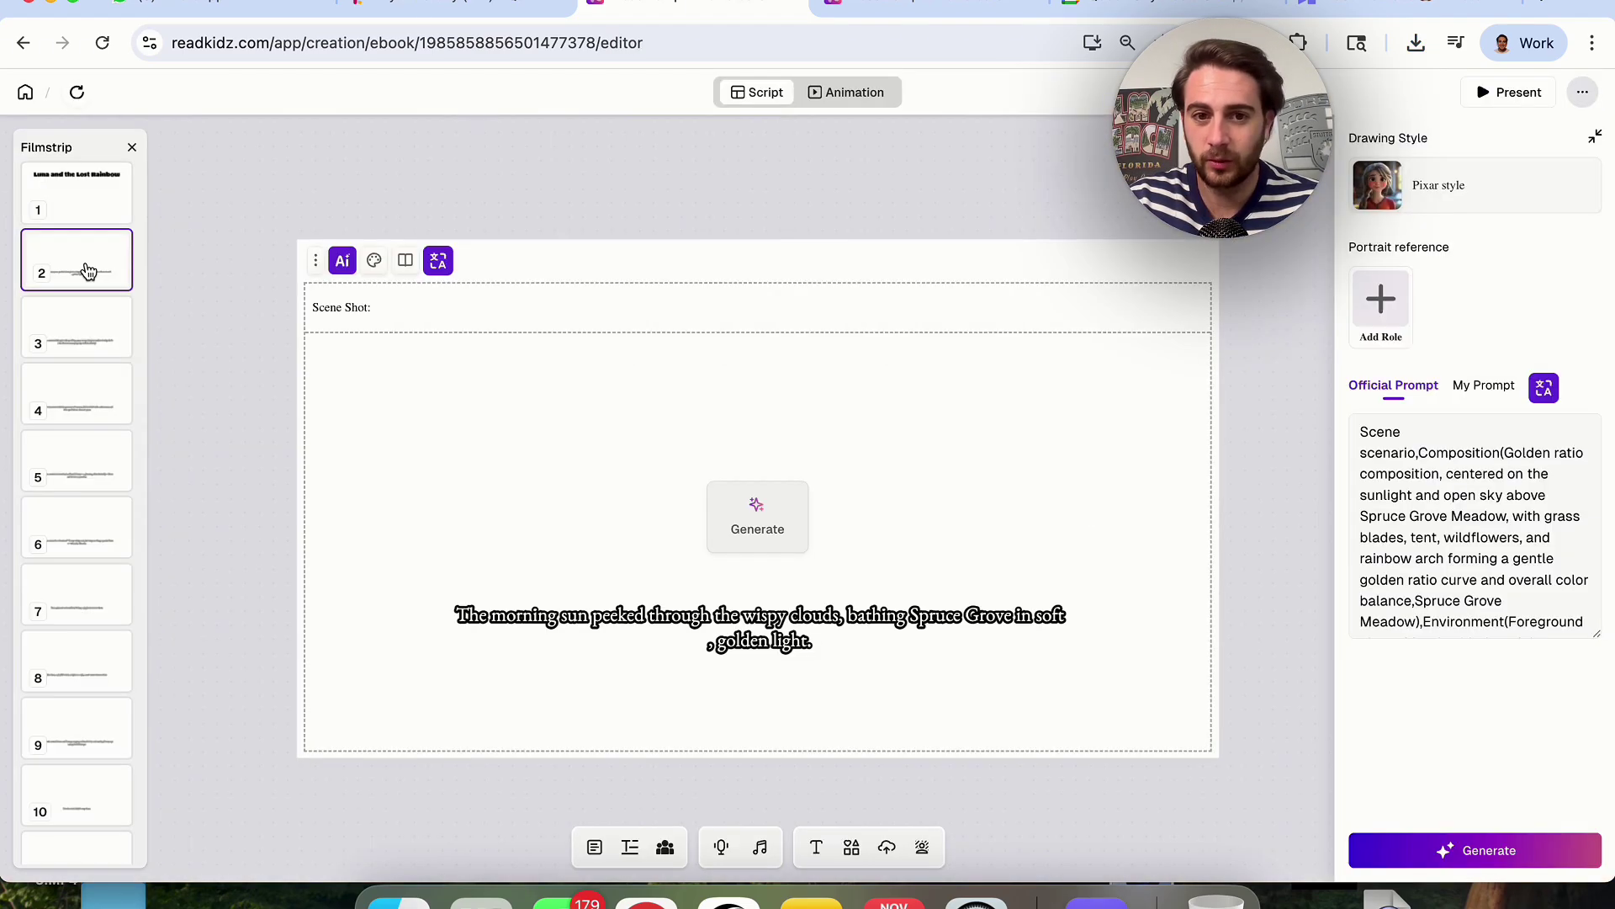
left_click(88, 328)
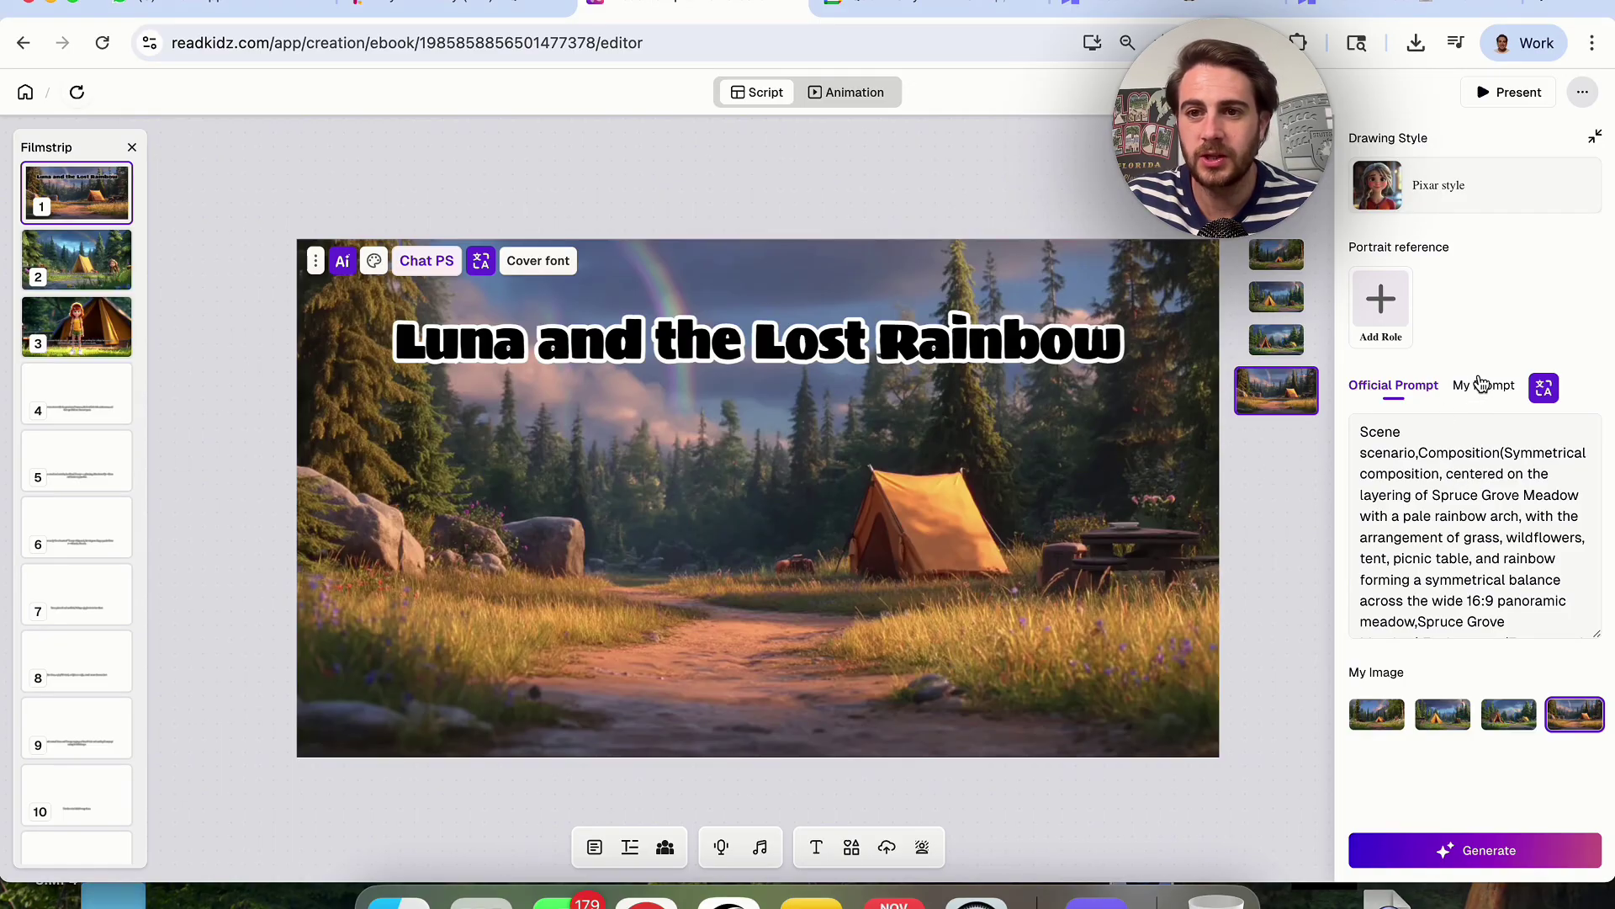
left_click(58, 262)
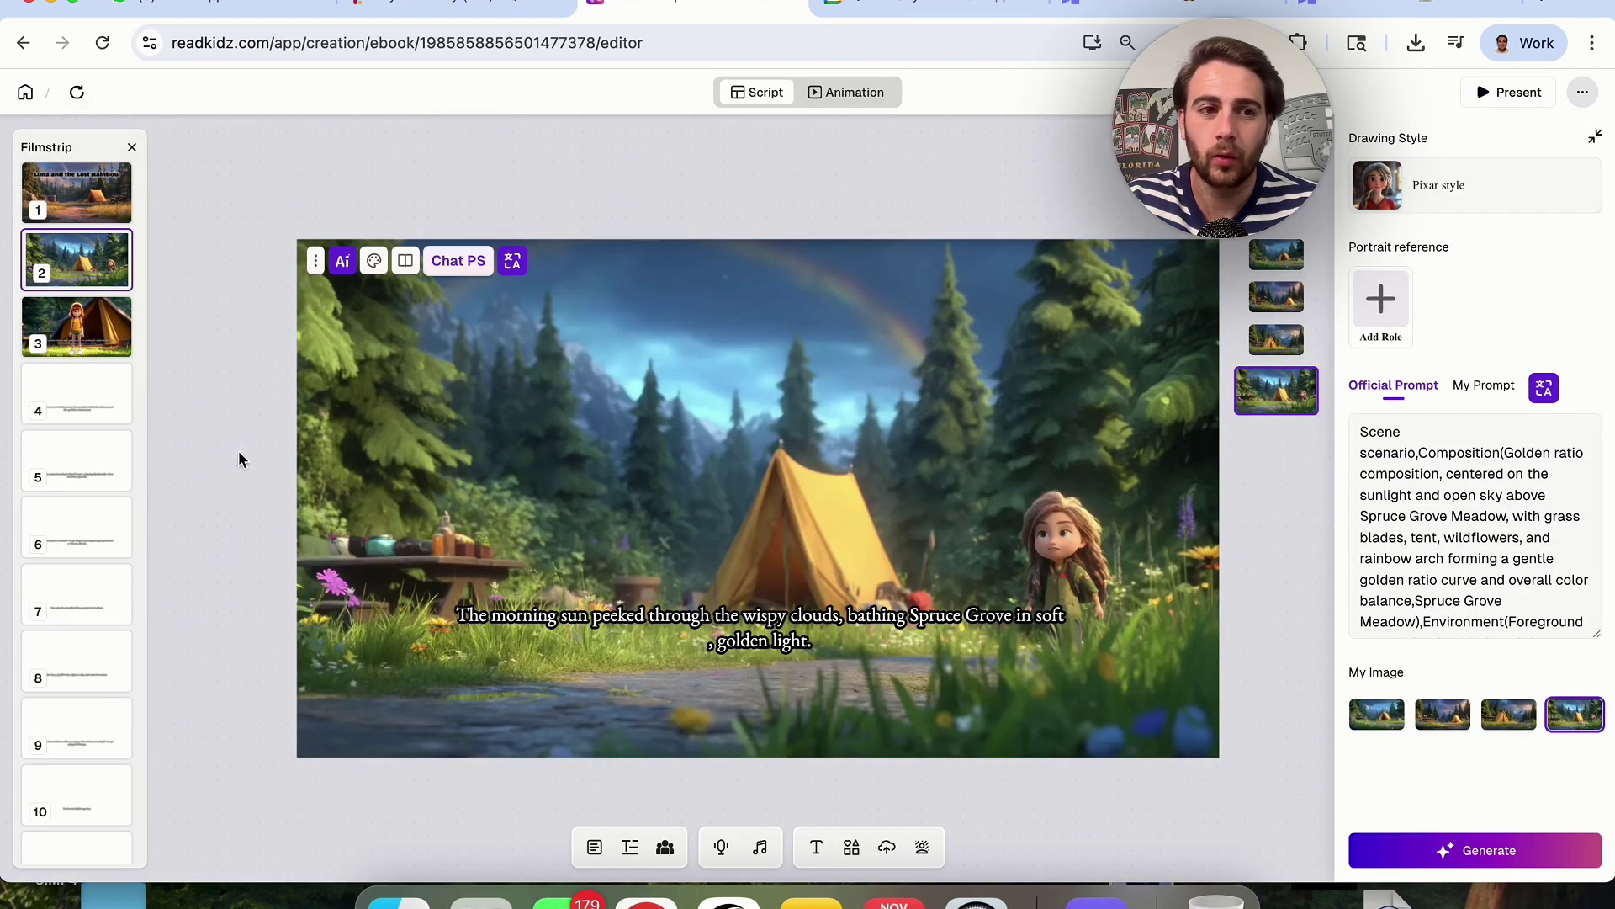
left_click(76, 326)
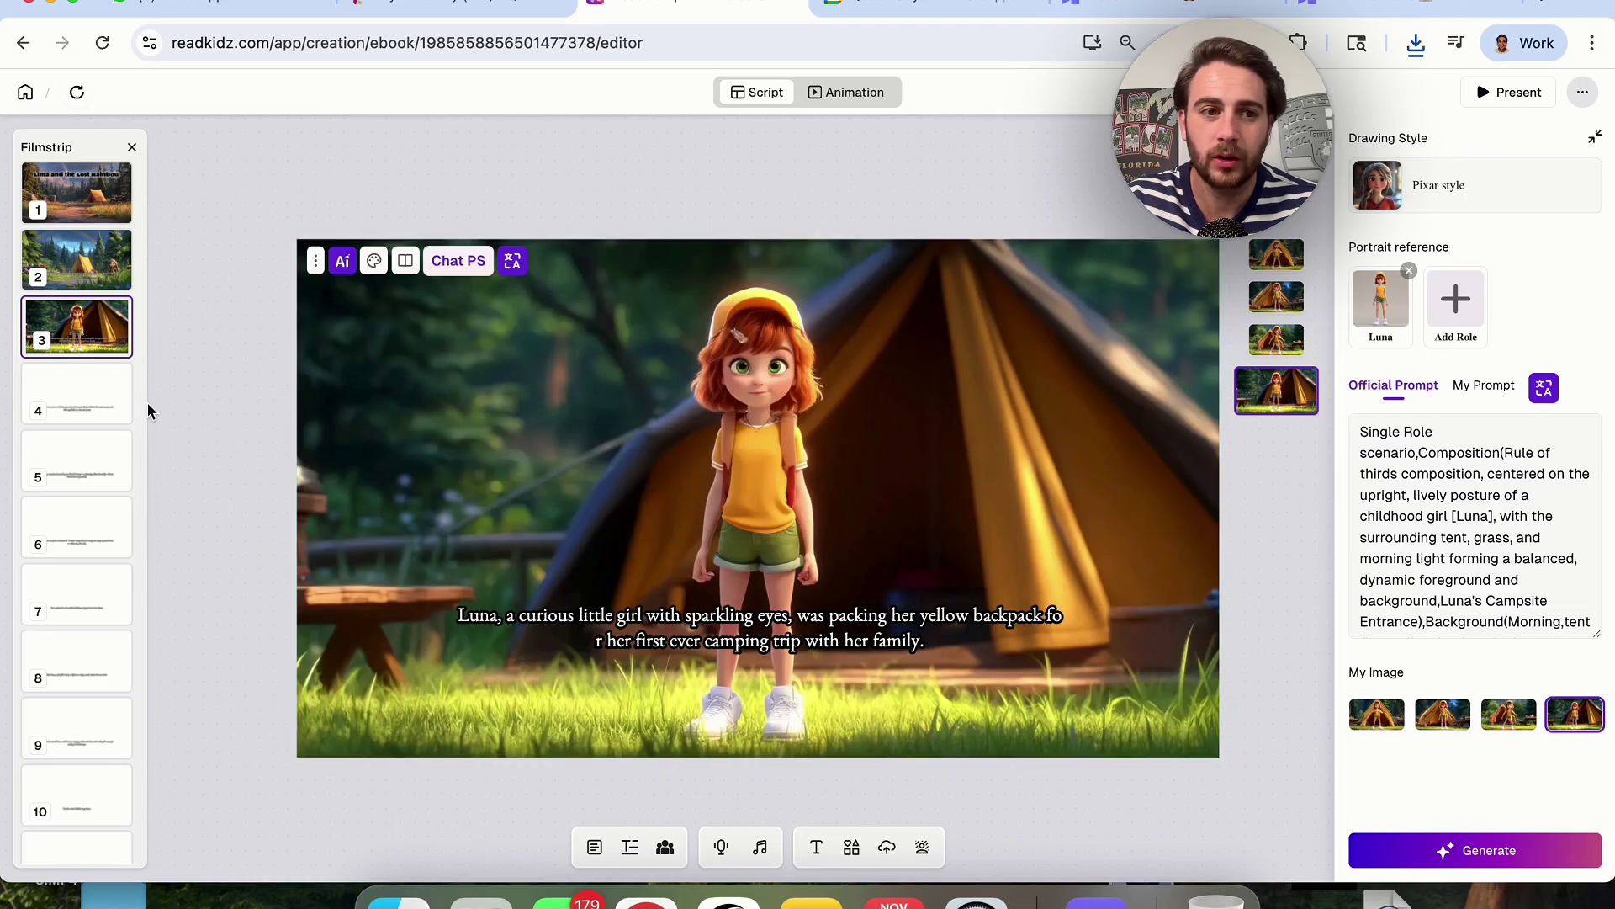
left_click(60, 396)
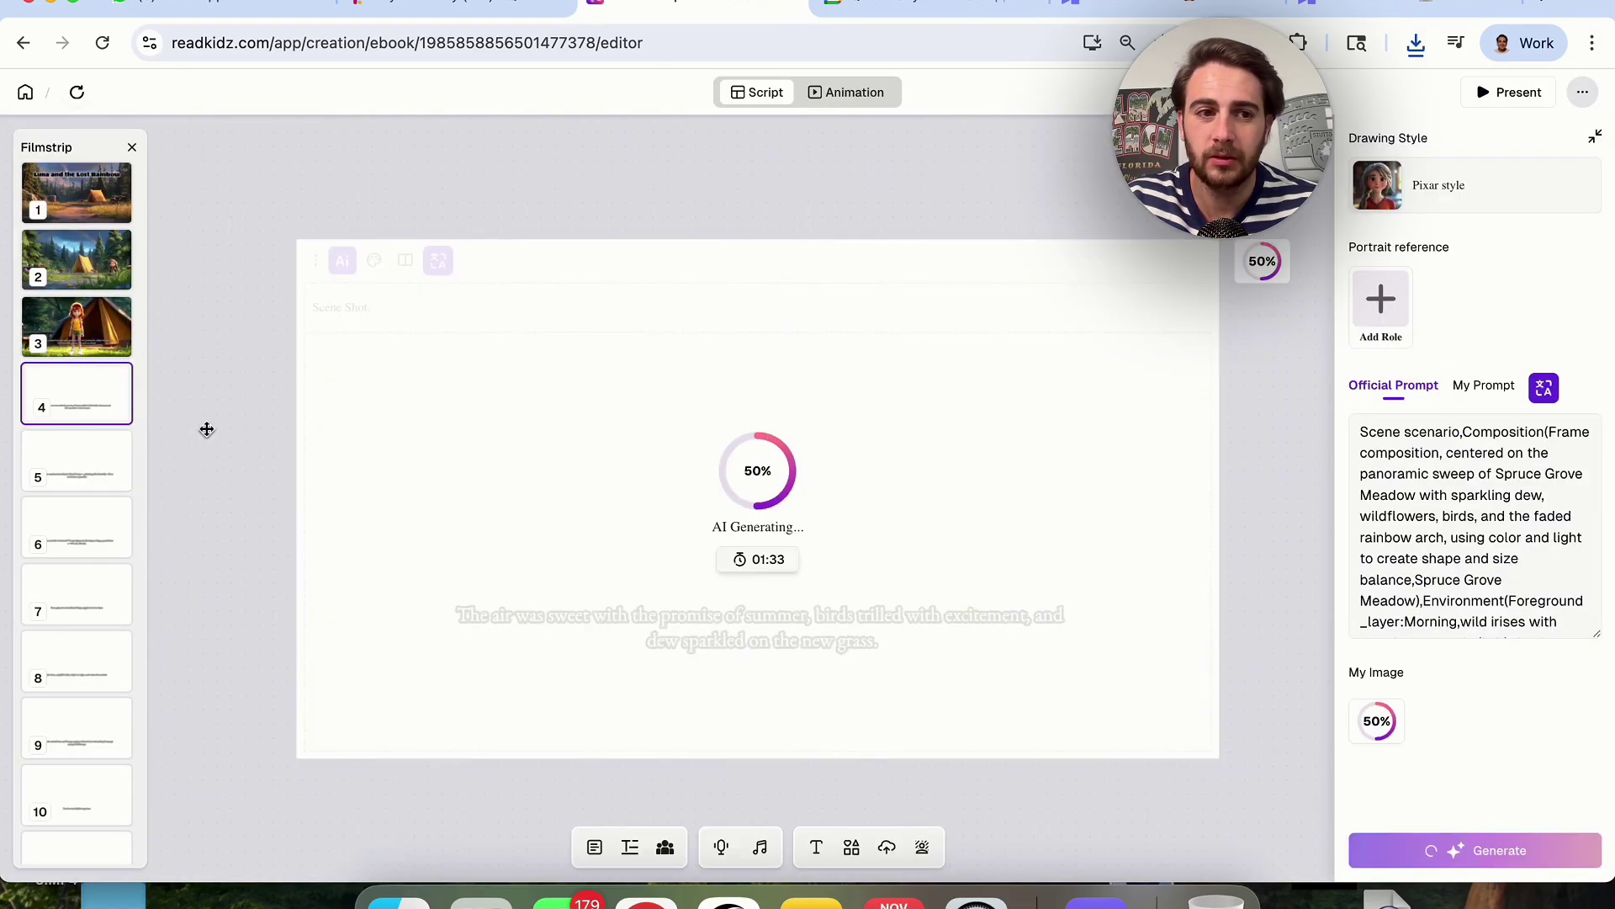
Go through slide 5 and generate the character illustration for slide 6.
left_click(76, 462)
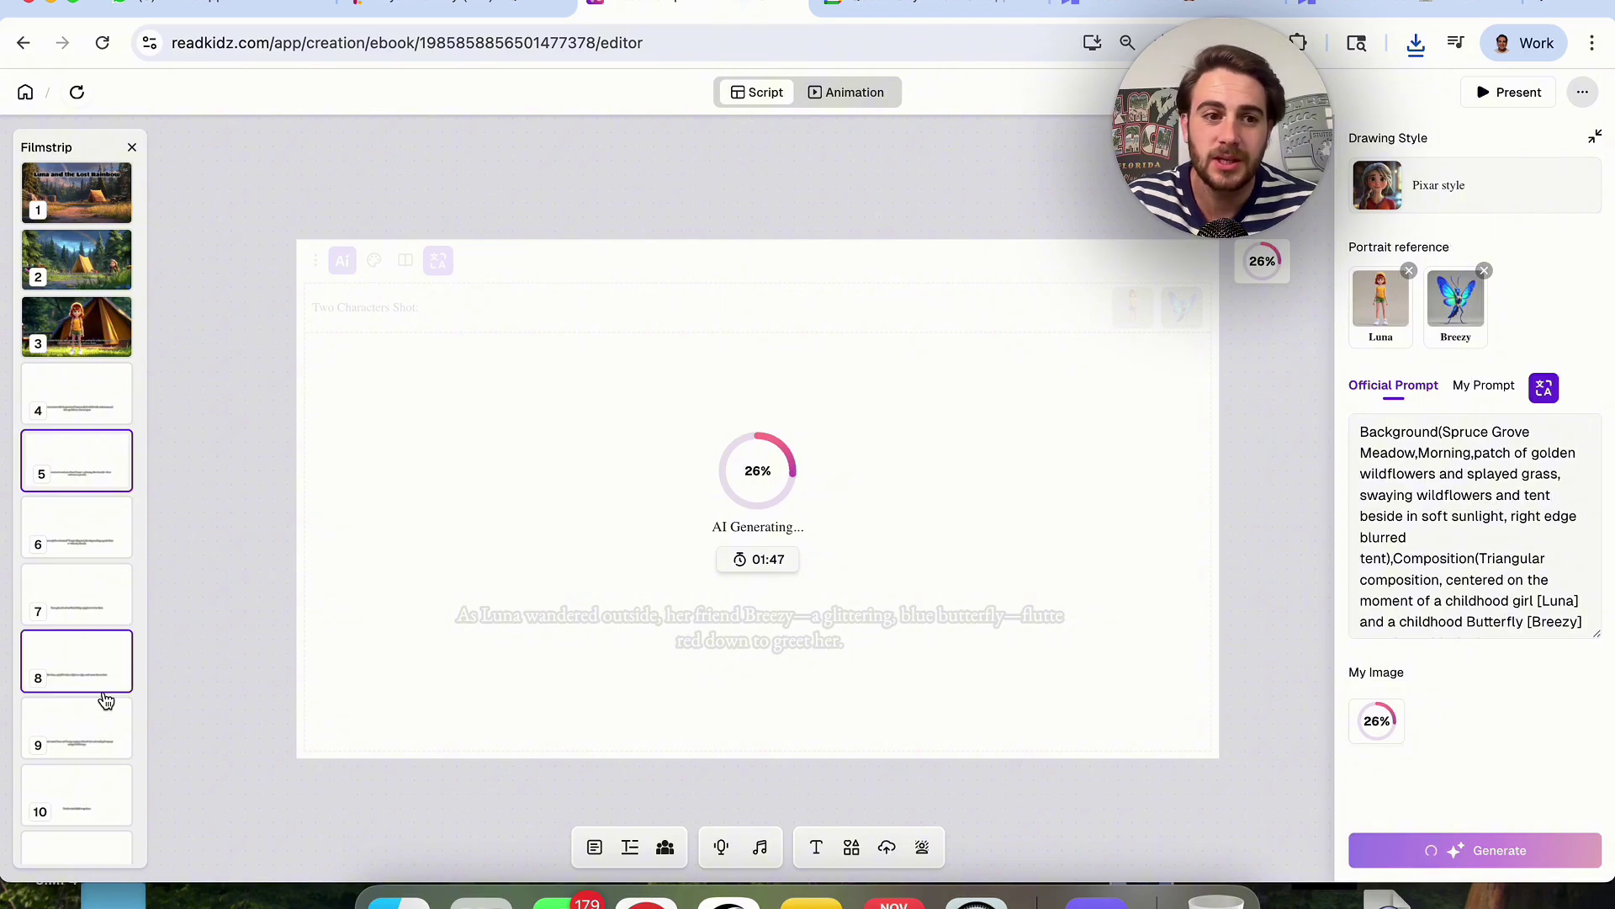
left_click(105, 541)
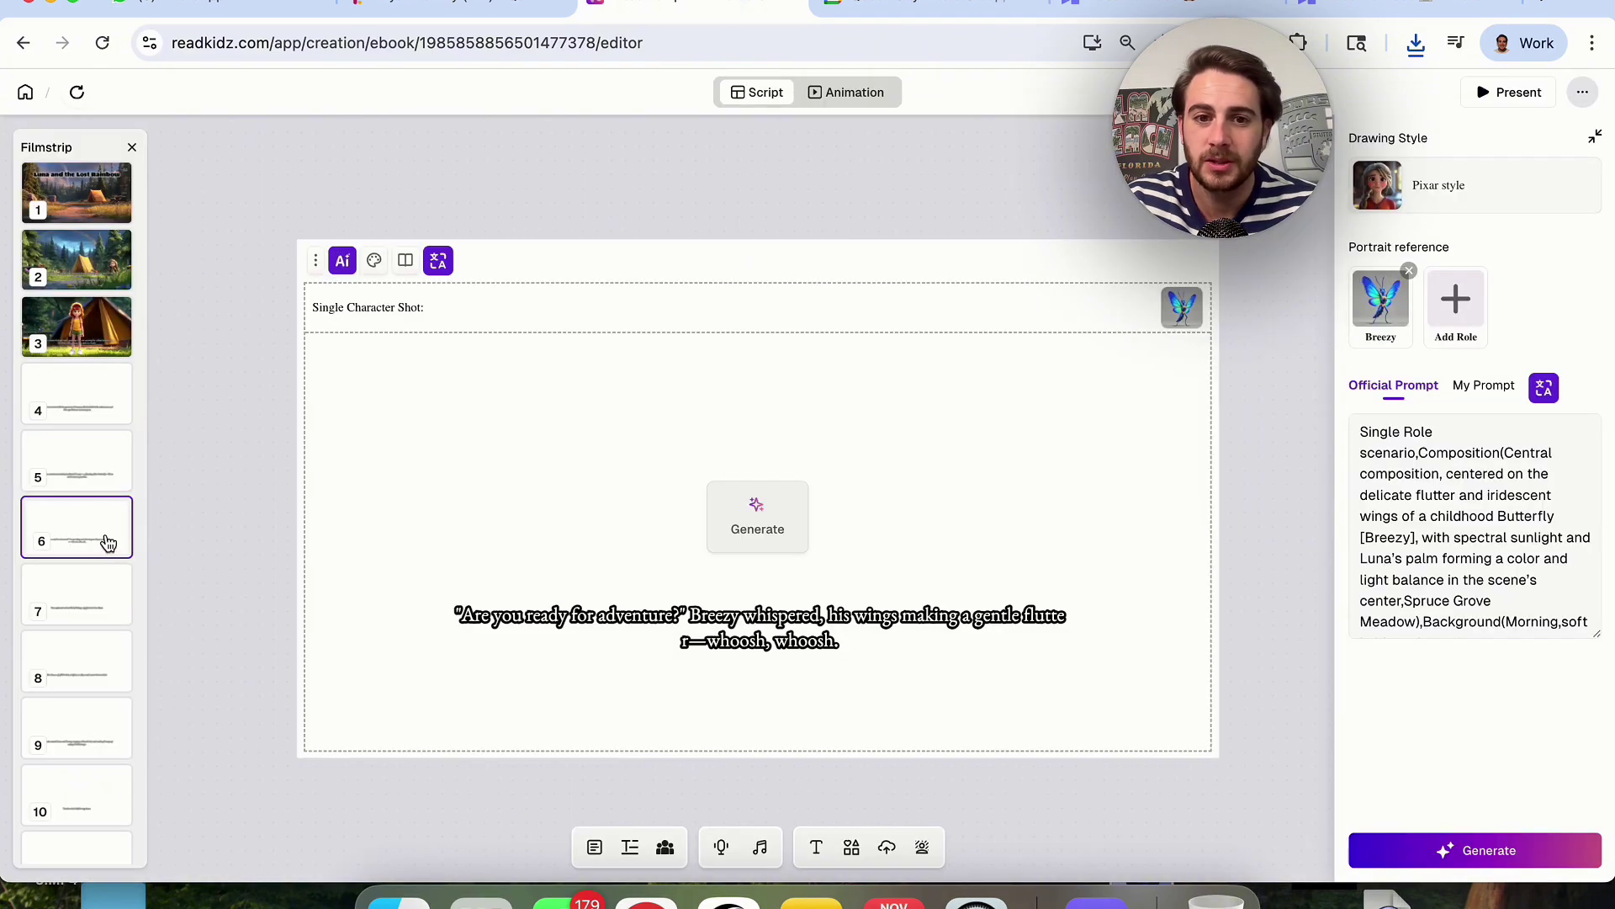
left_click(775, 518)
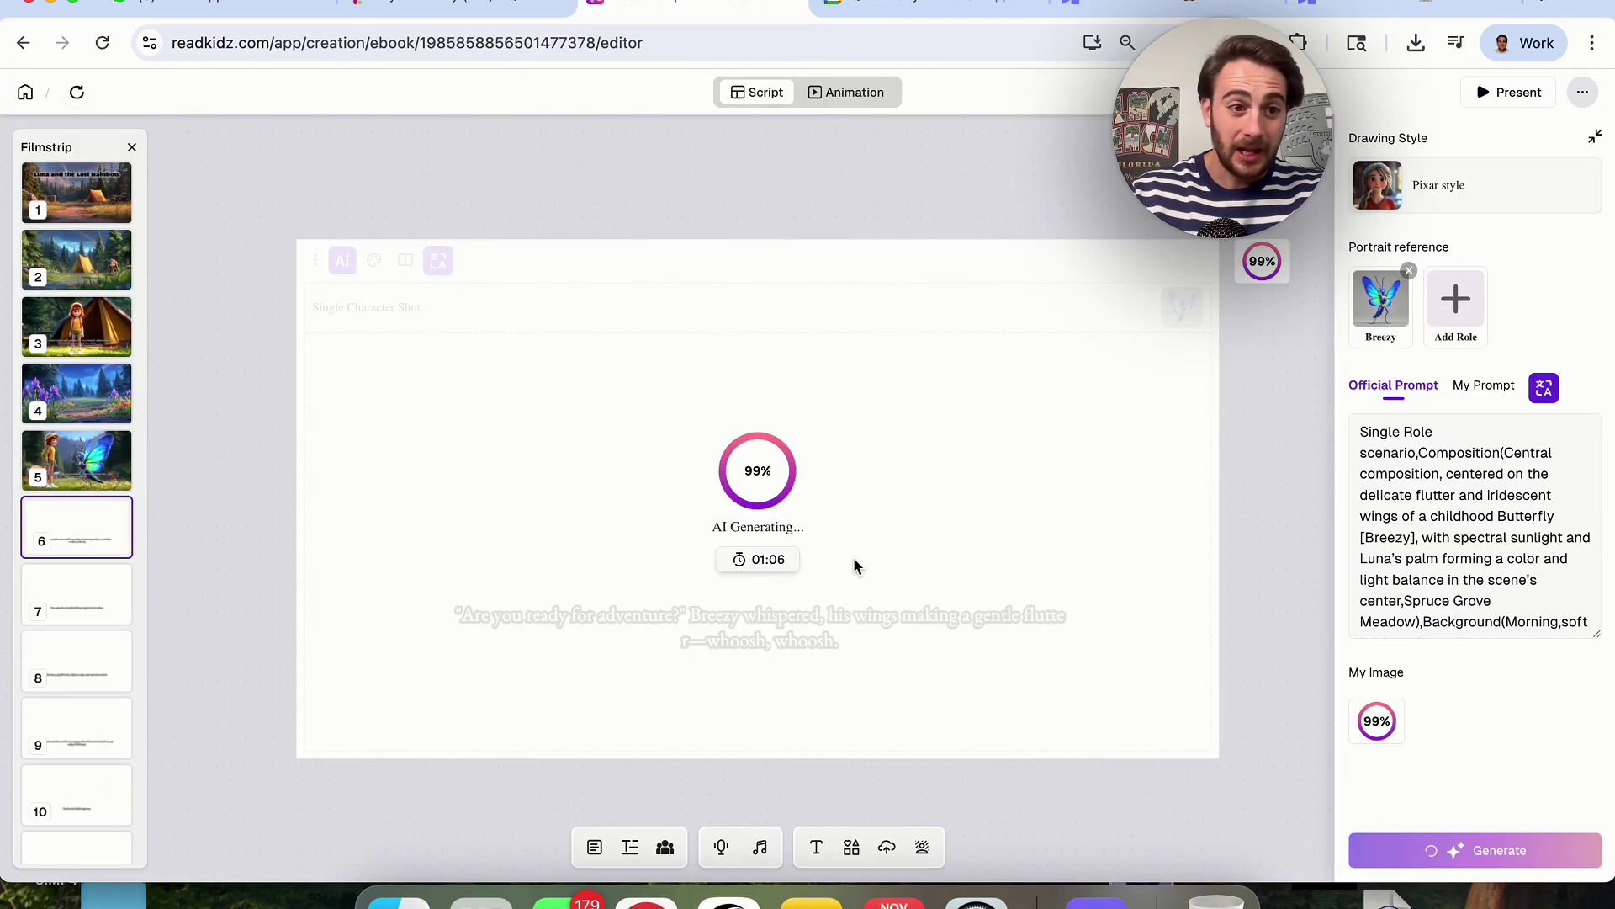
Check slide 4's finished meadow image, then return to the cover slide.
left_click(89, 402)
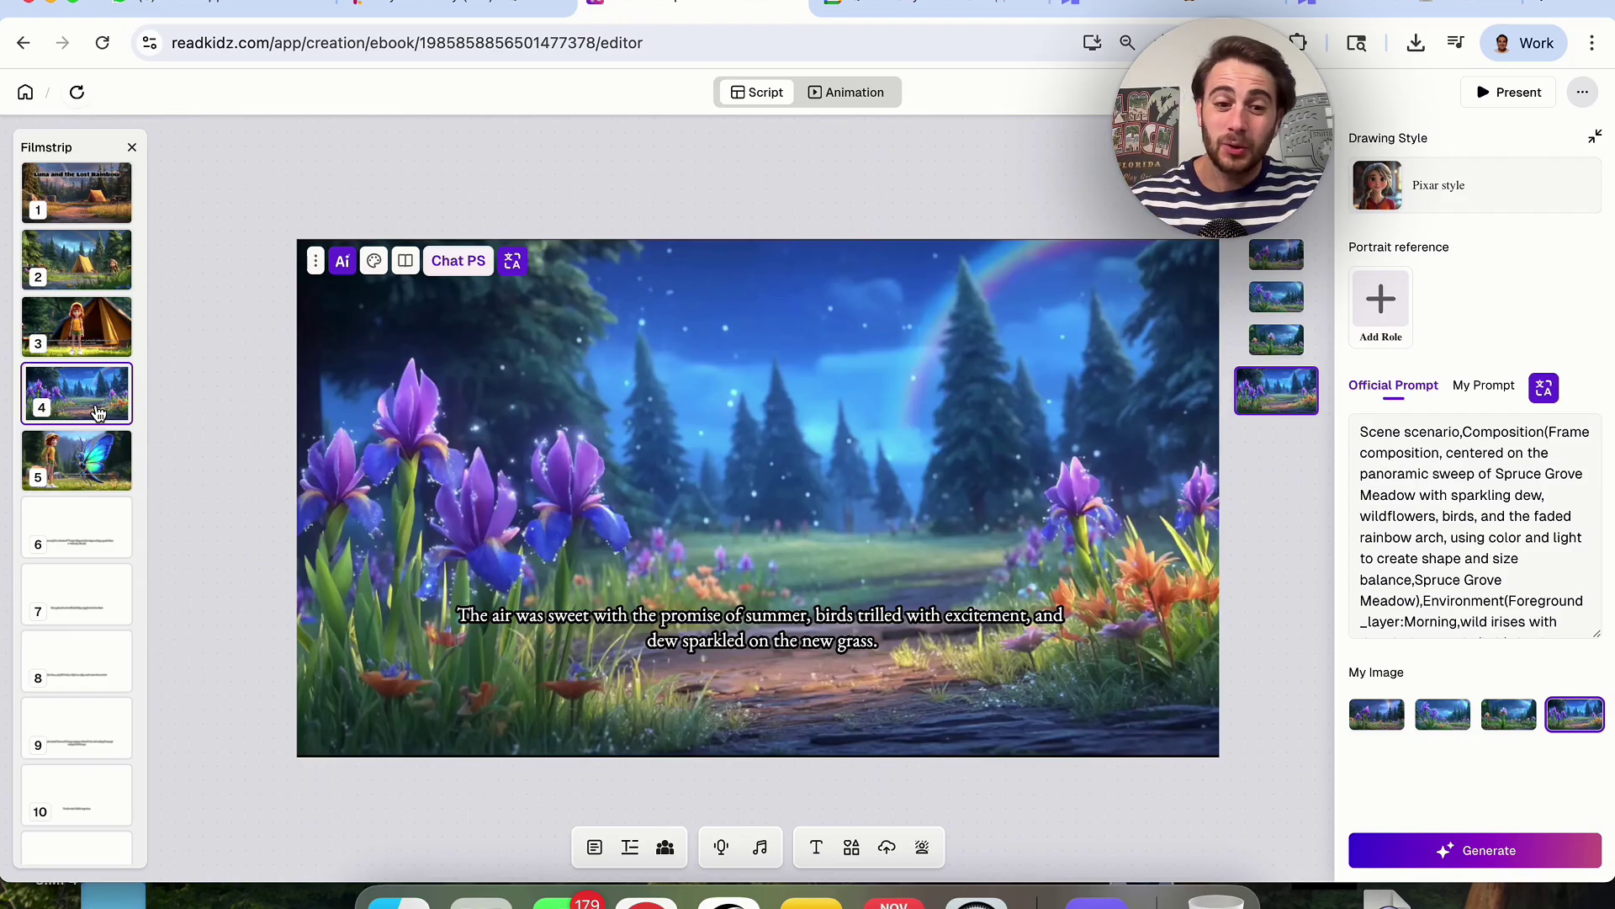
left_click(96, 411)
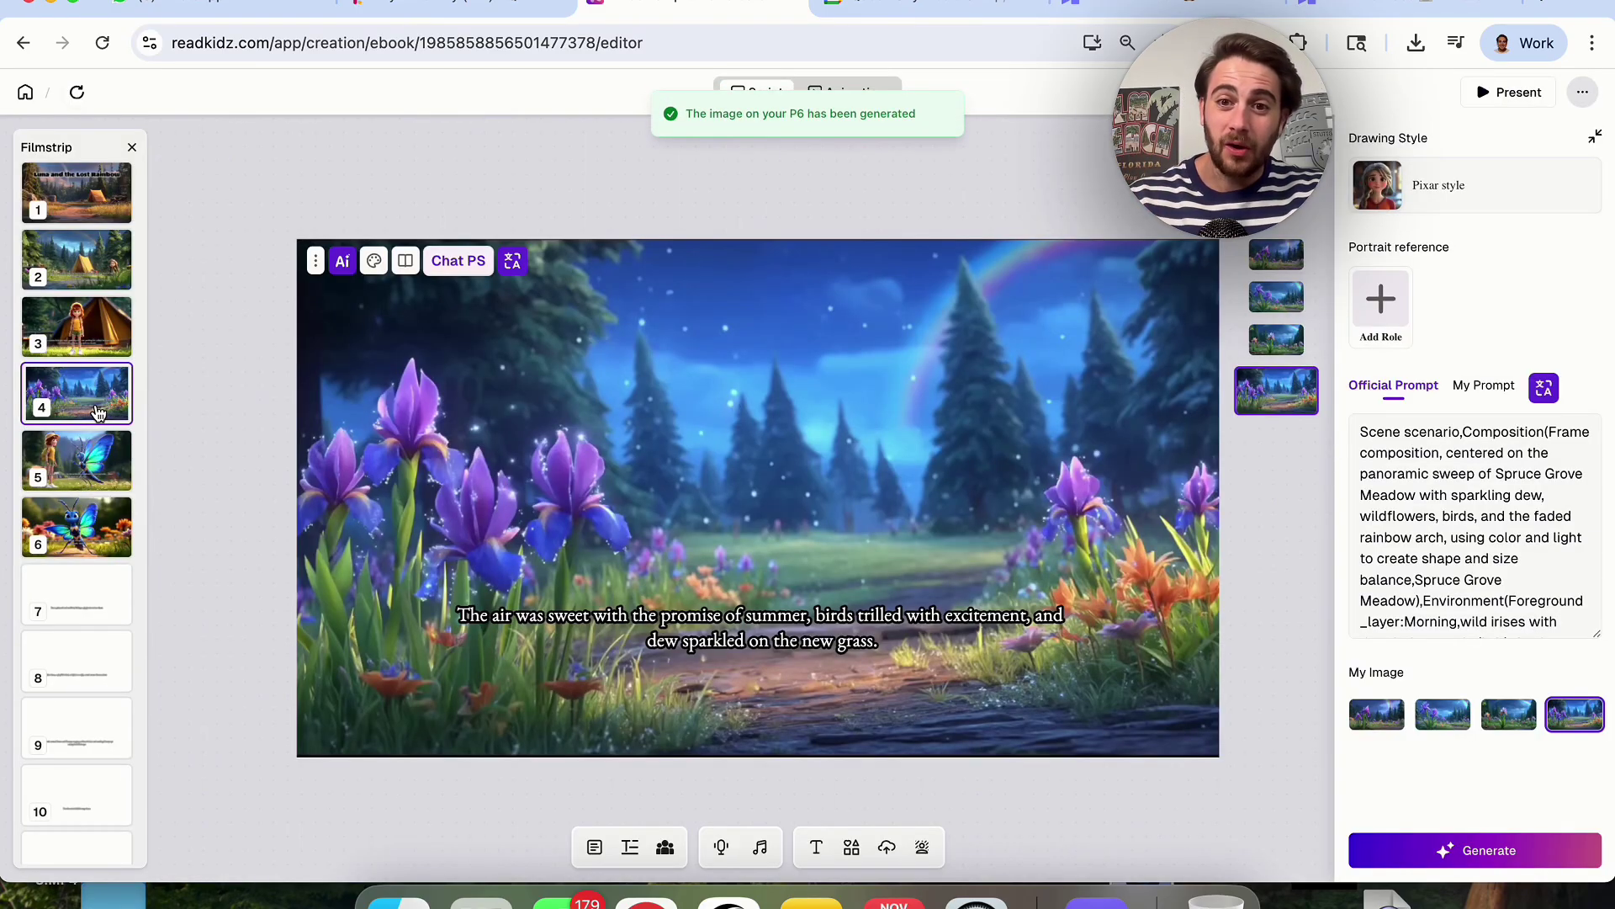
left_click(94, 198)
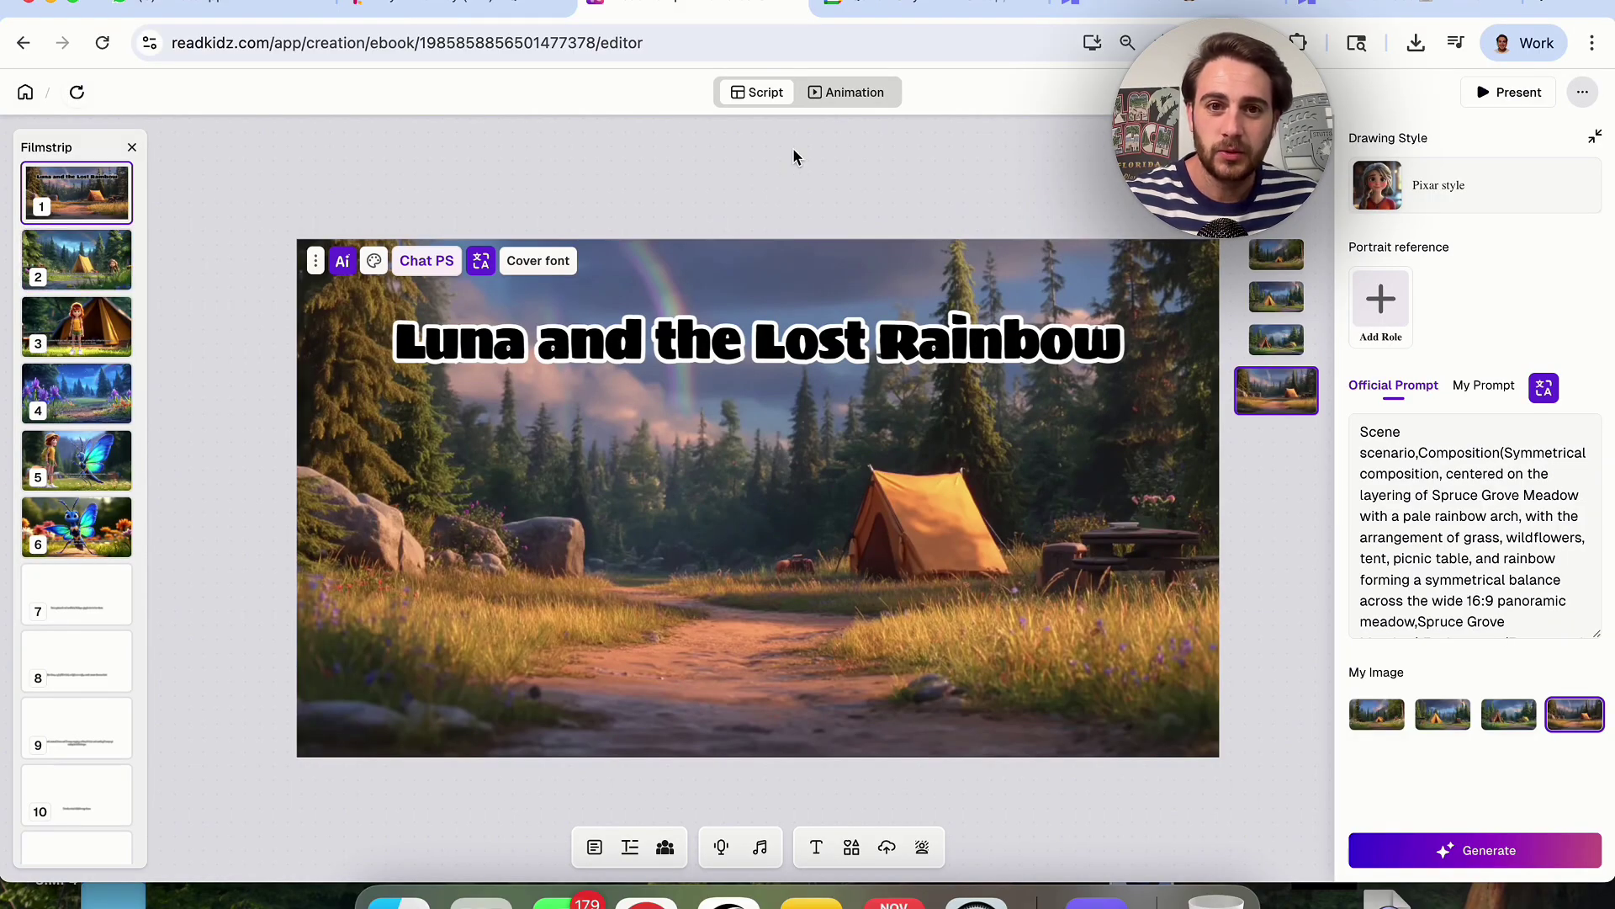
On the Animation storyboard, generate a 5-second clip for cover scene P1 and preview it.
left_click(861, 96)
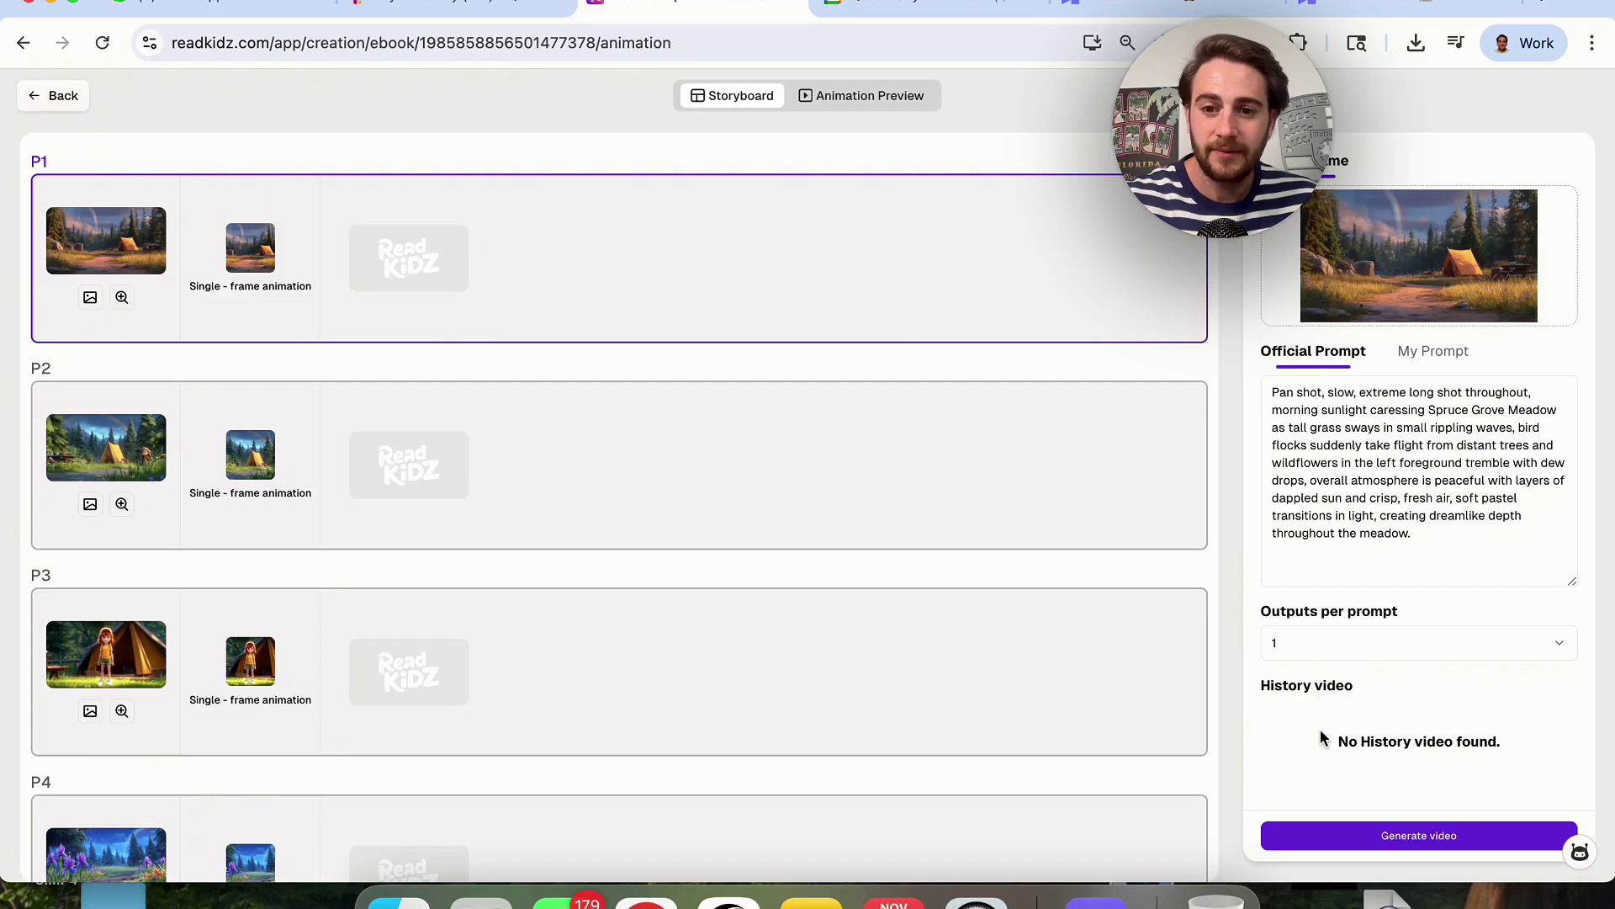
scroll(924, 734, "down", 4)
scroll(924, 739, "down", 4)
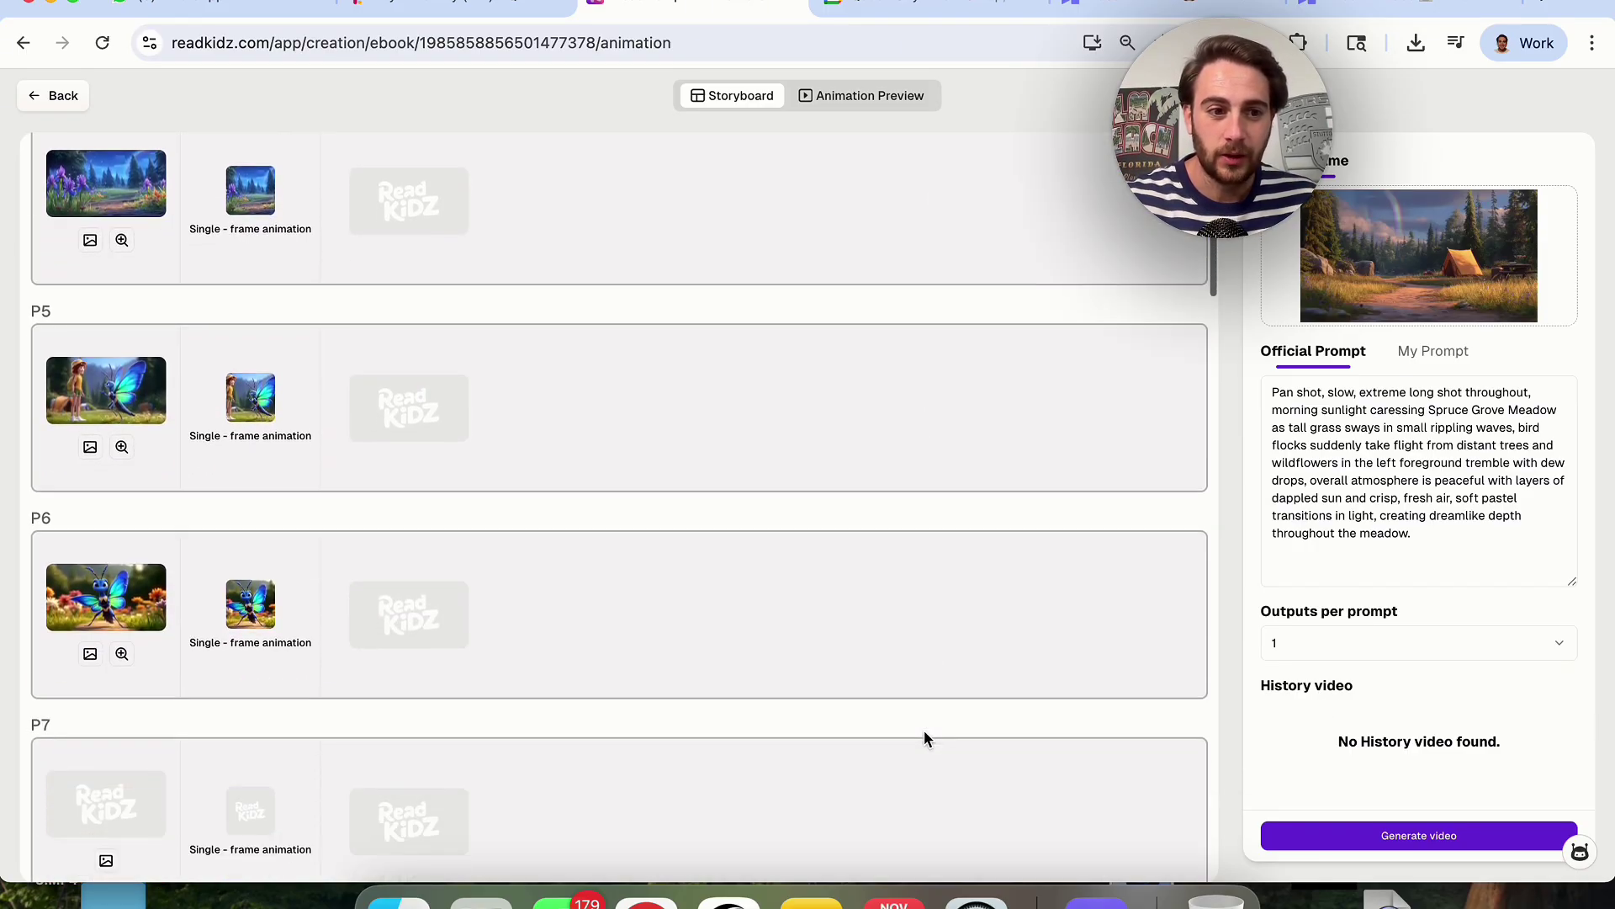
scroll(643, 280, "up", 10)
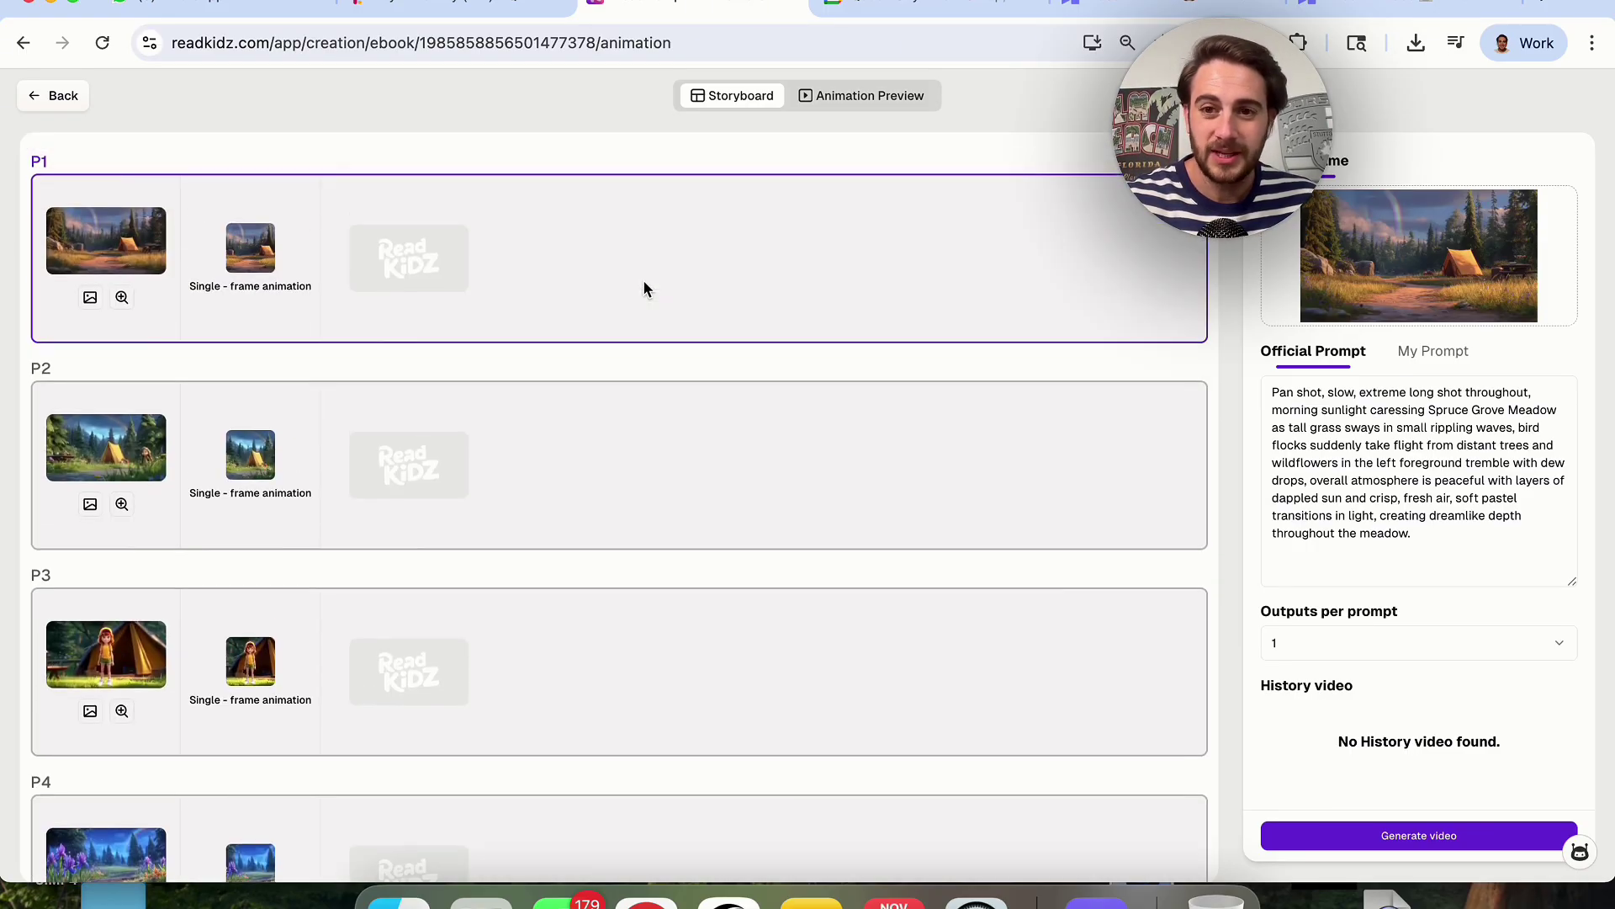
left_click(1381, 839)
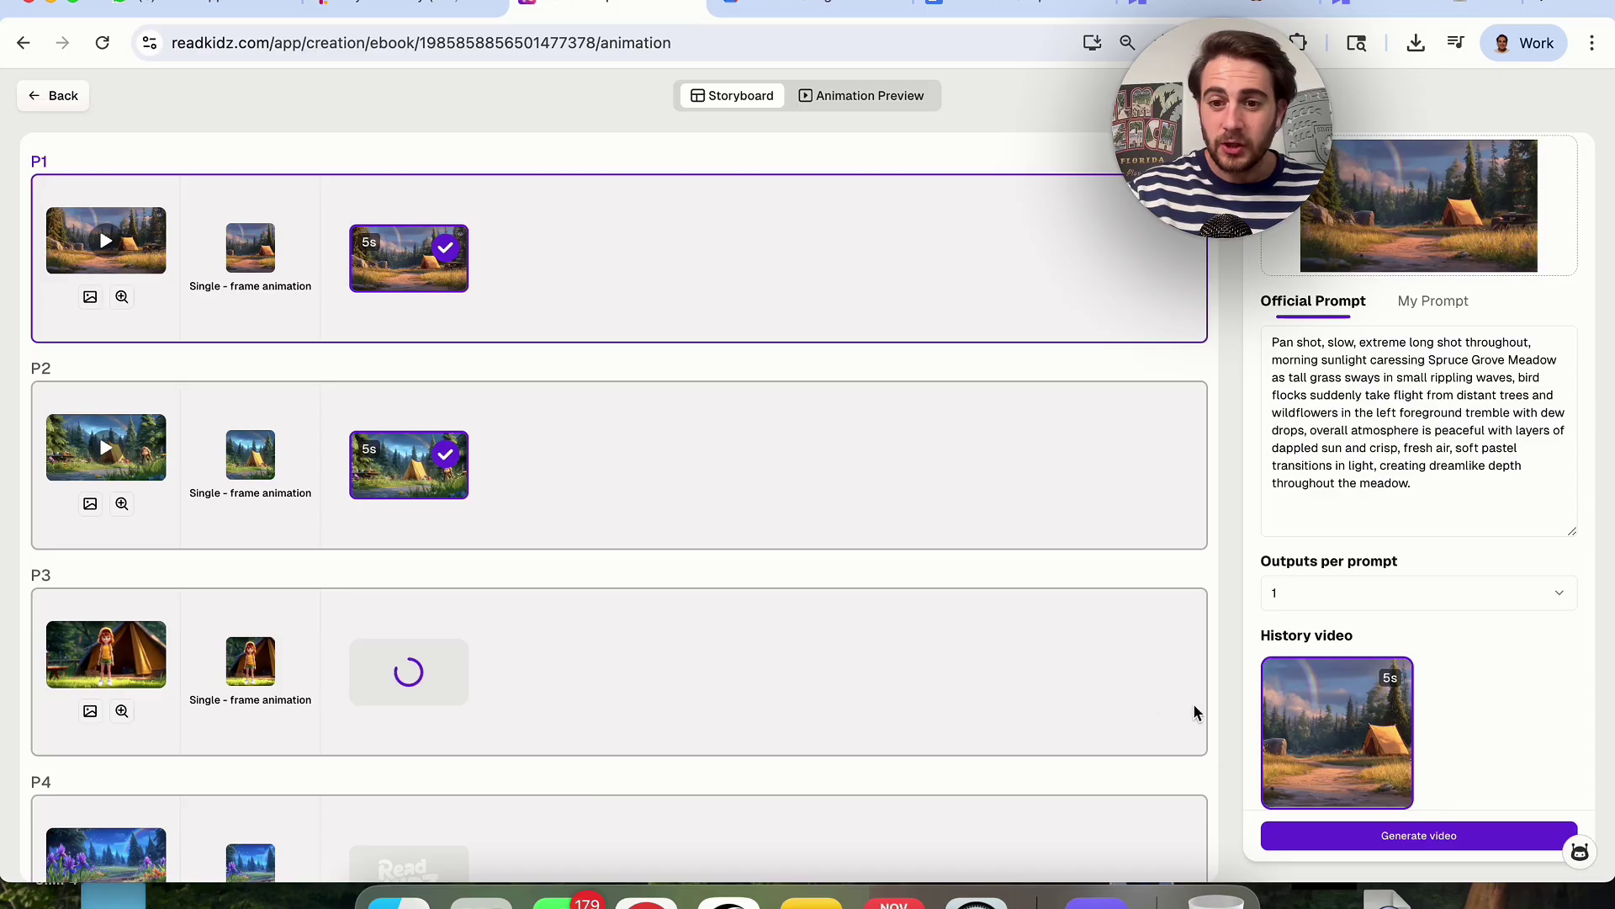
left_click(1331, 715)
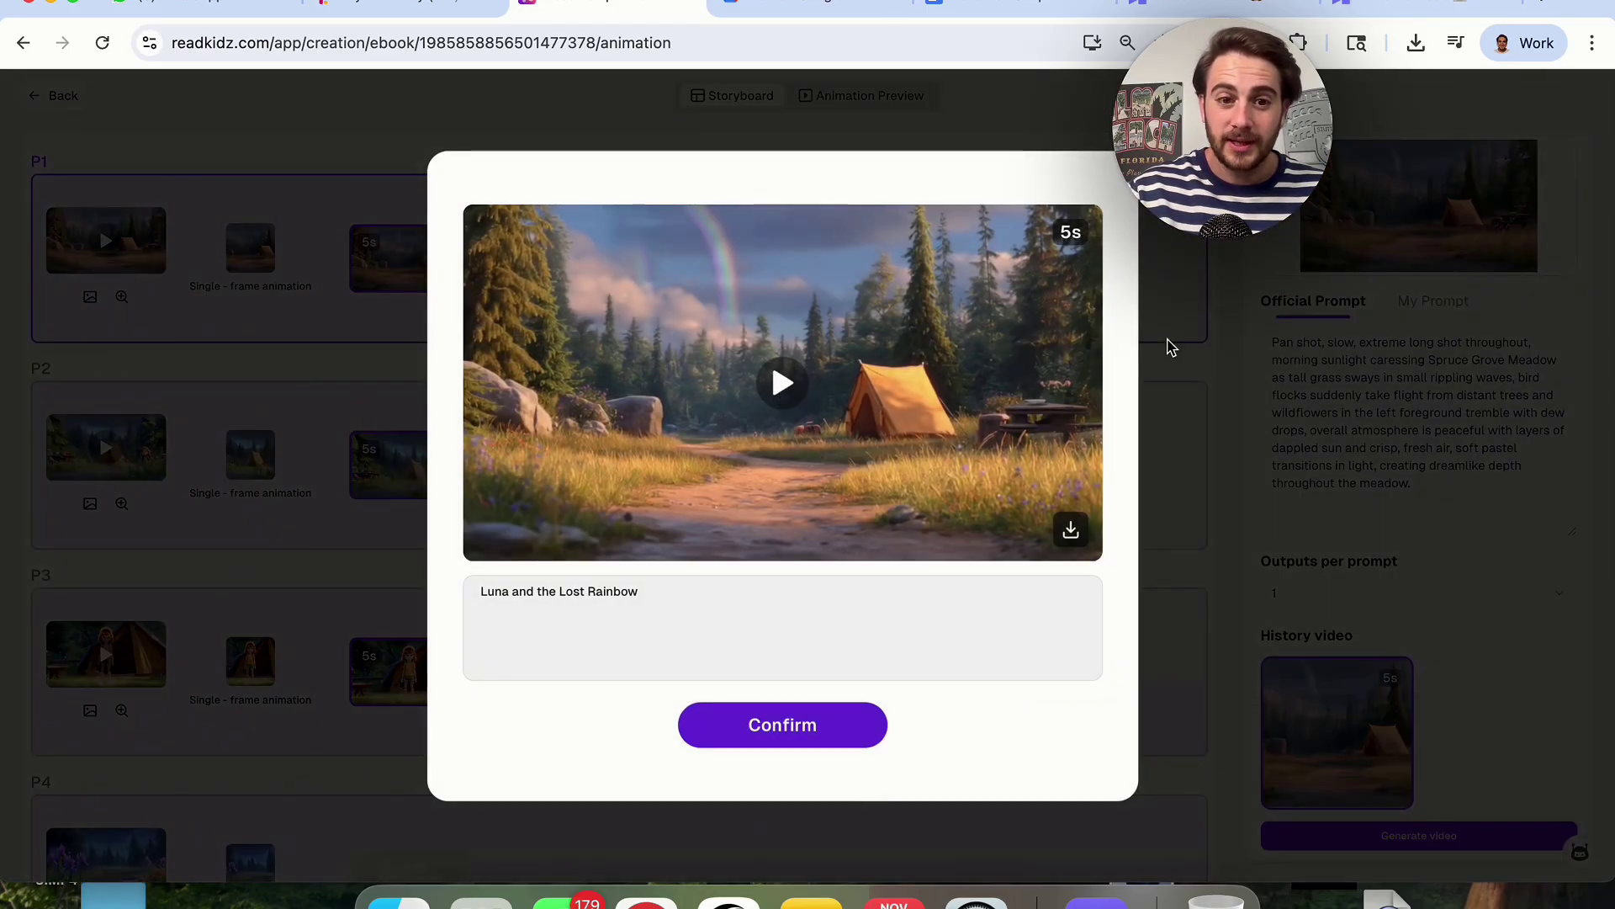
Play and confirm the cover clip, review the P3 Luna-at-tent clip, then select scene P4.
left_click(781, 388)
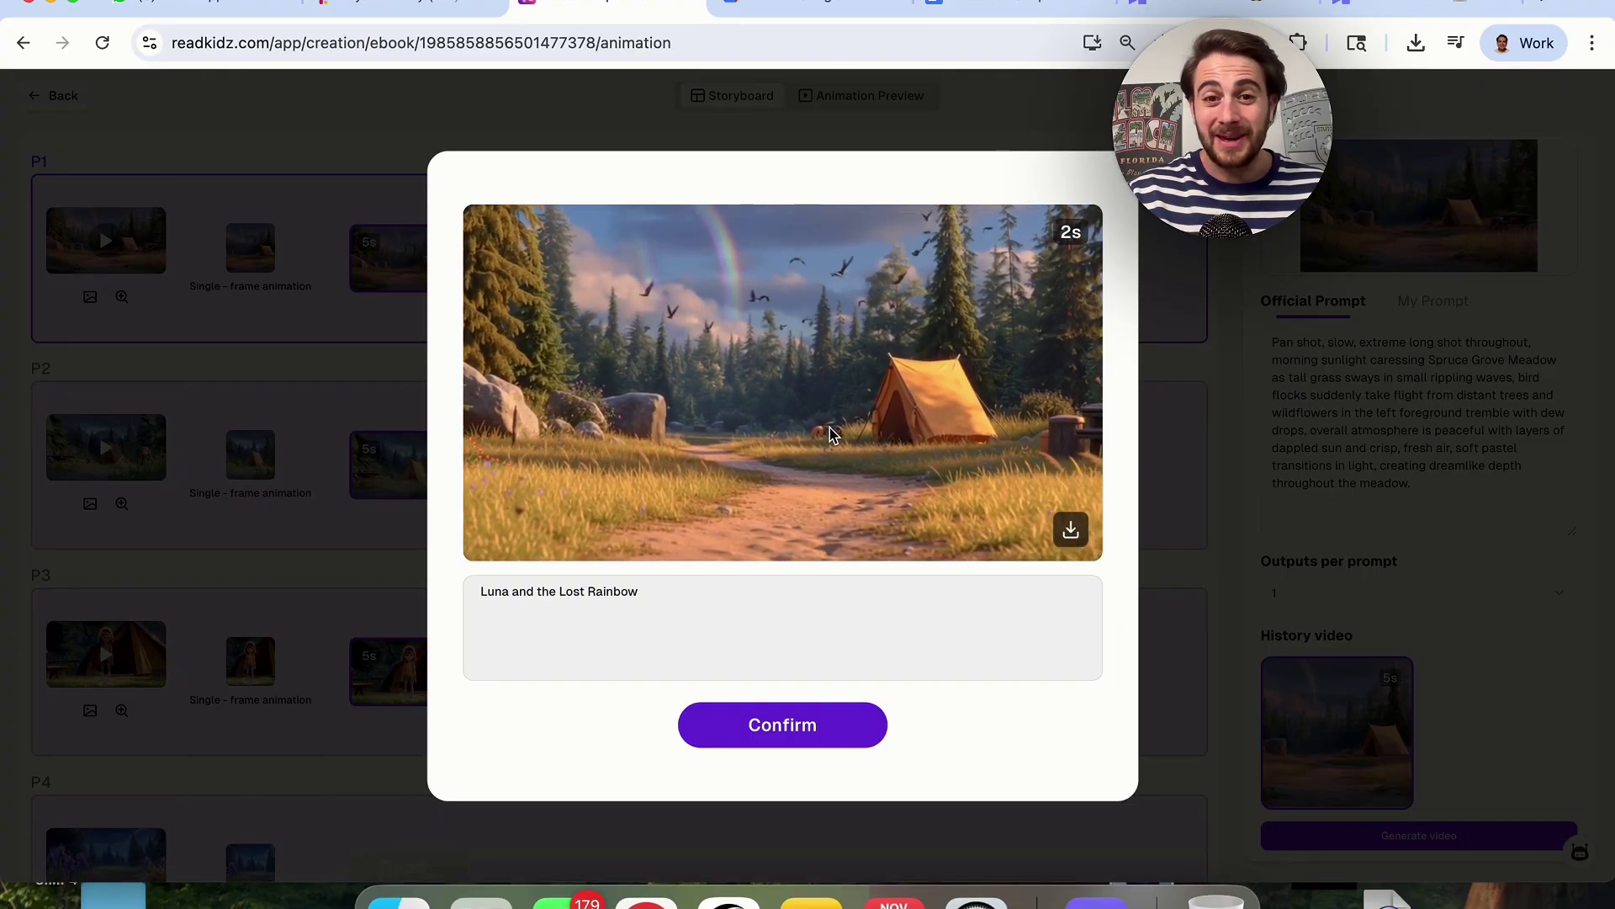
left_click(800, 725)
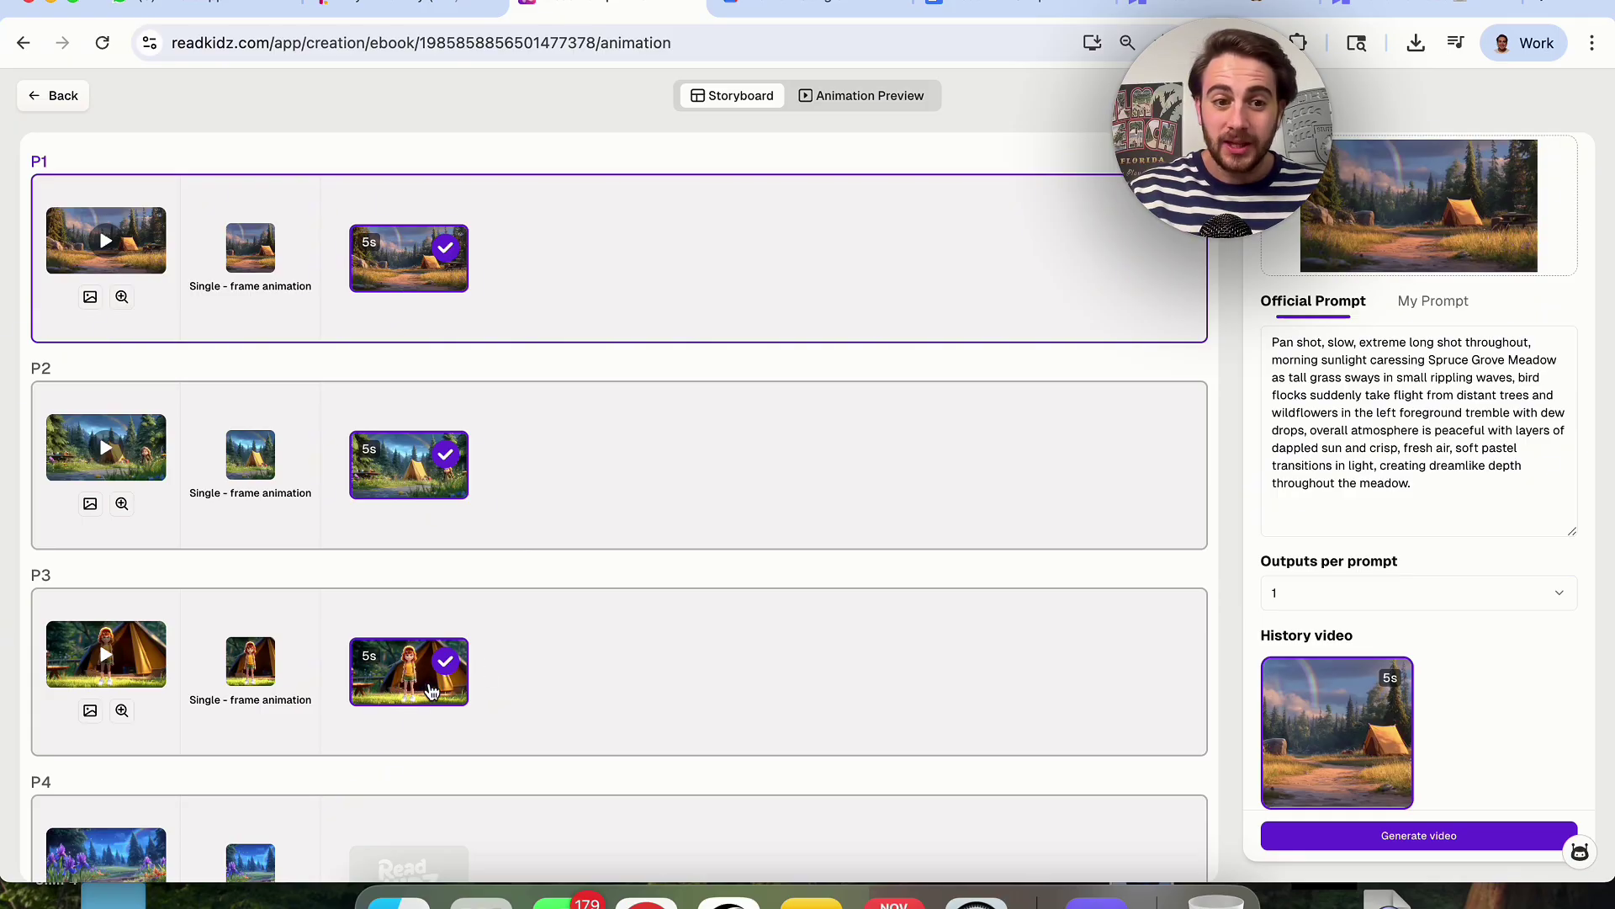
left_click(430, 690)
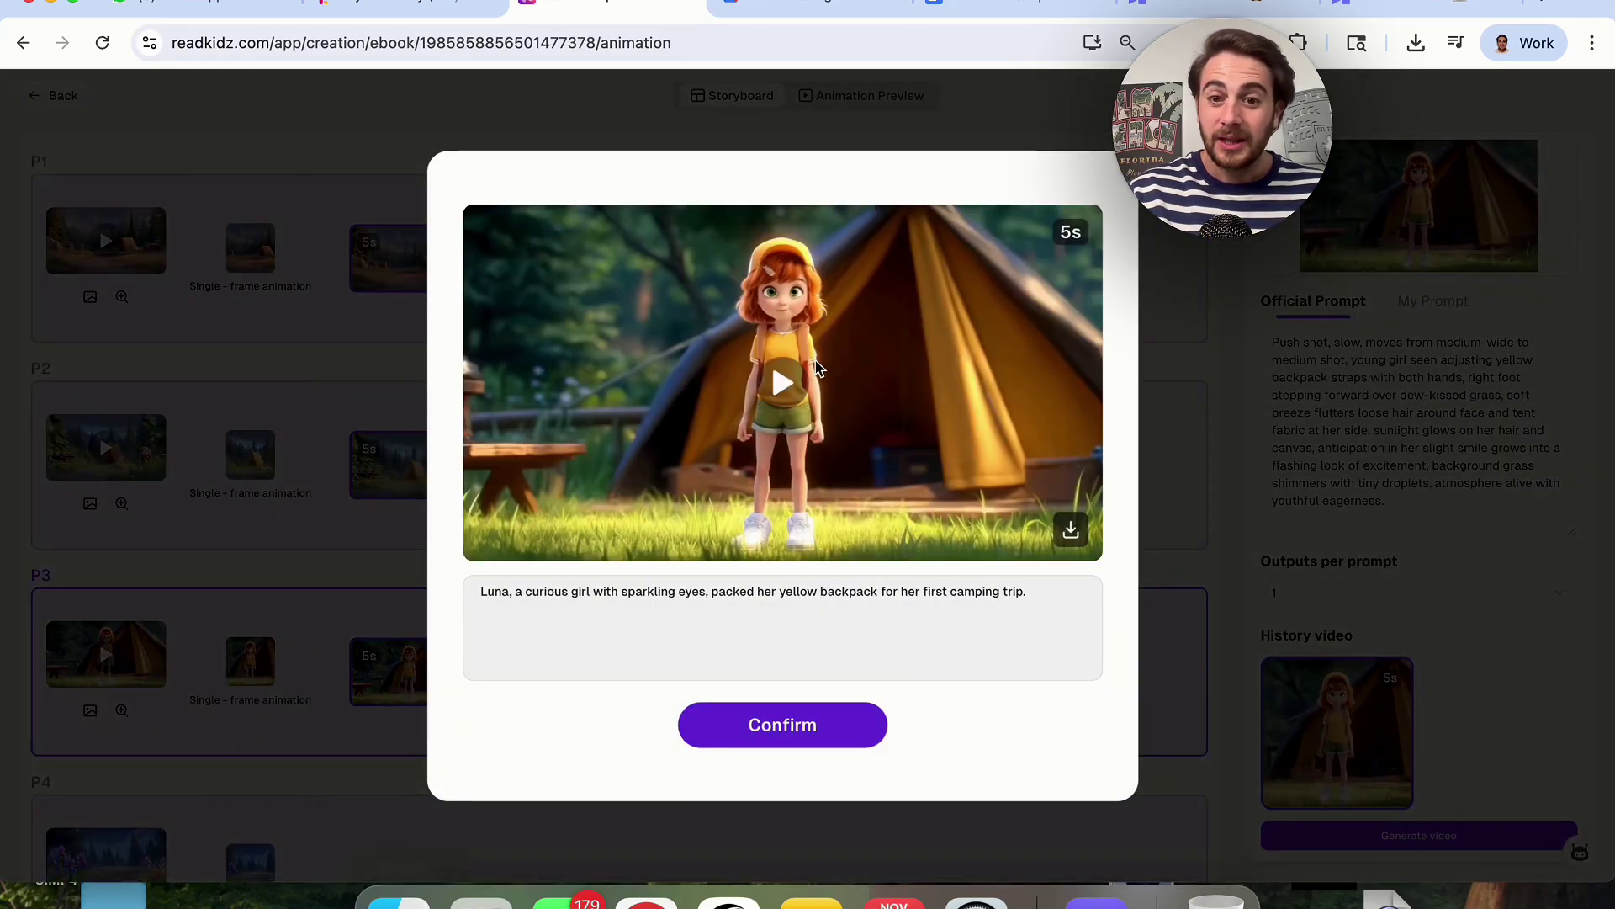
left_click(353, 557)
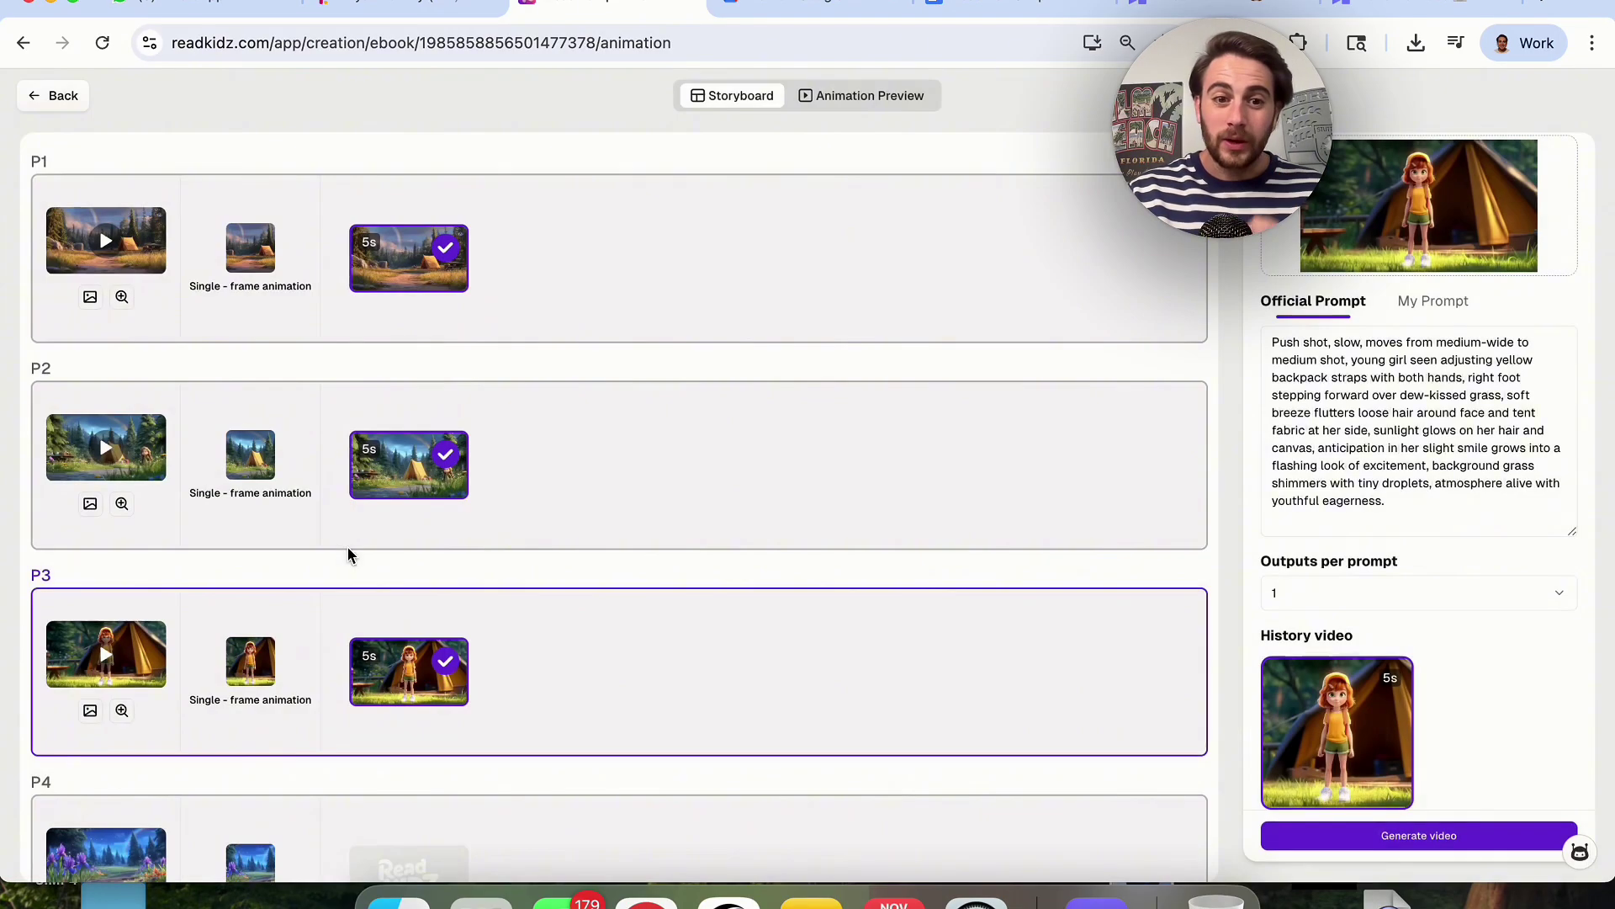
scroll(442, 618, "down", 4)
left_click(412, 652)
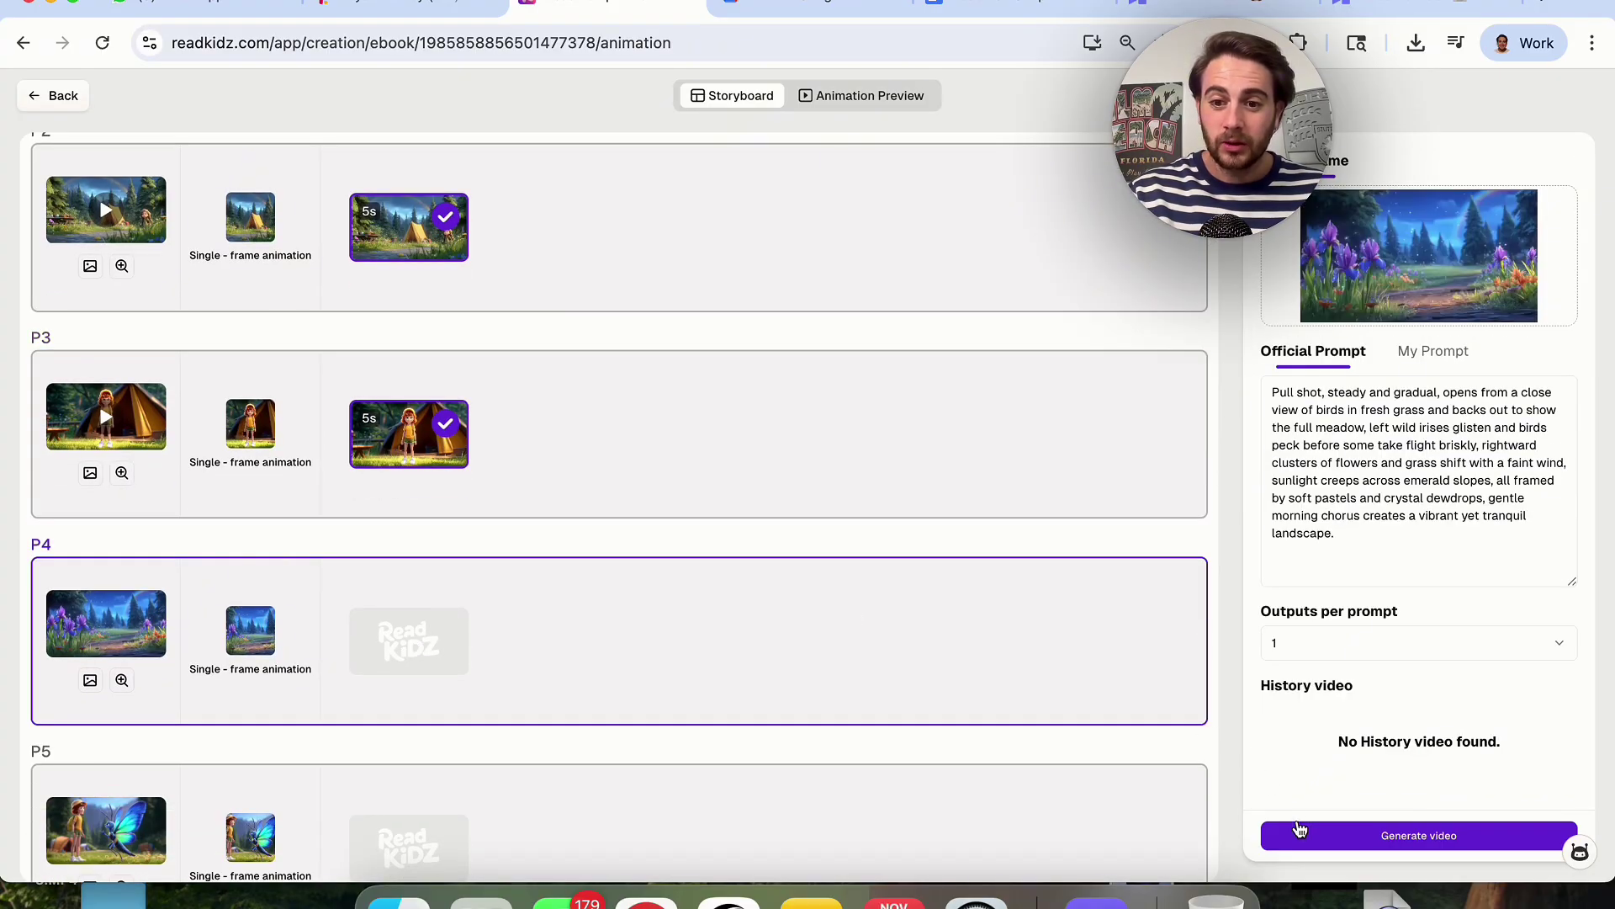
Generate 5-second animated video clips for scenes P4, P5 and P6 in turn.
left_click(1299, 833)
scroll(816, 770, "down", 4)
left_click(690, 656)
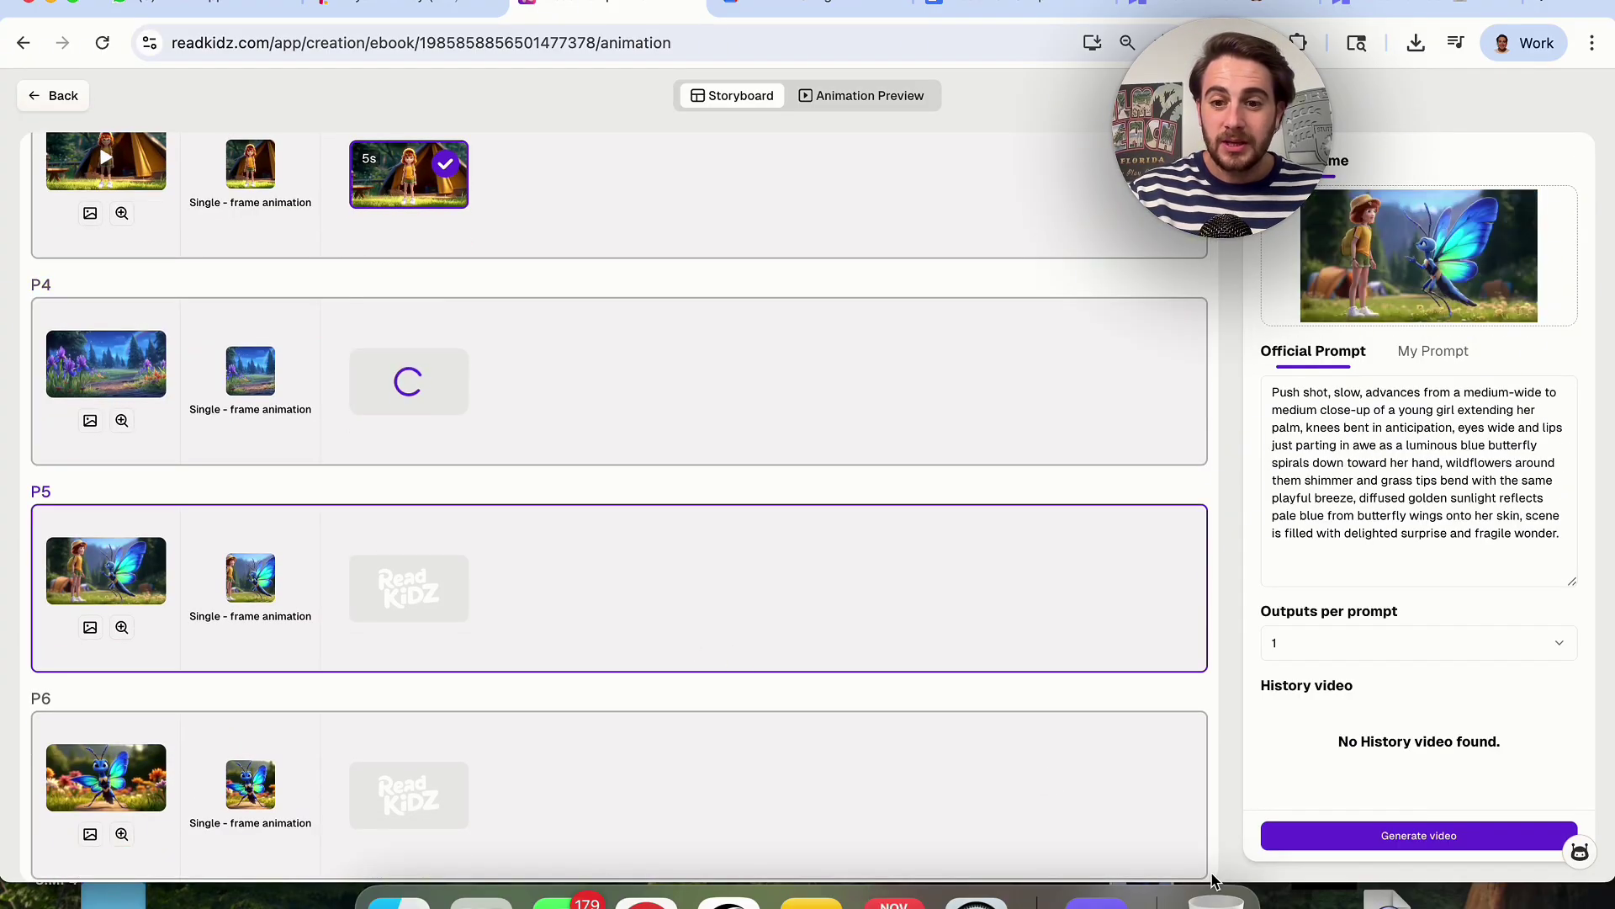
left_click(1342, 838)
left_click(818, 795)
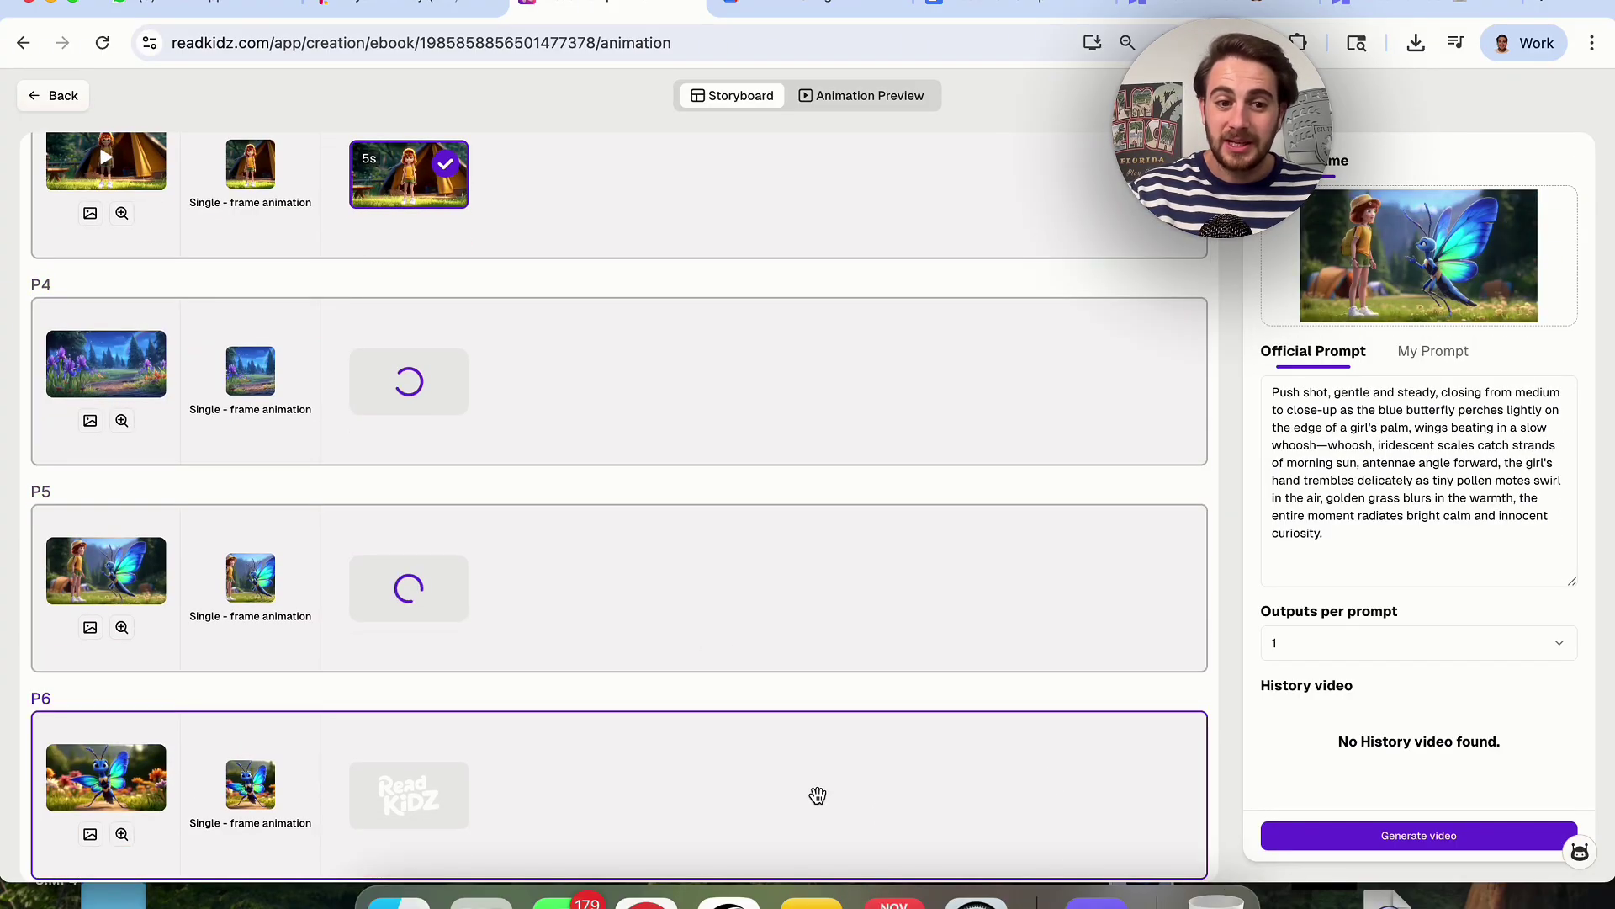
left_click(1375, 833)
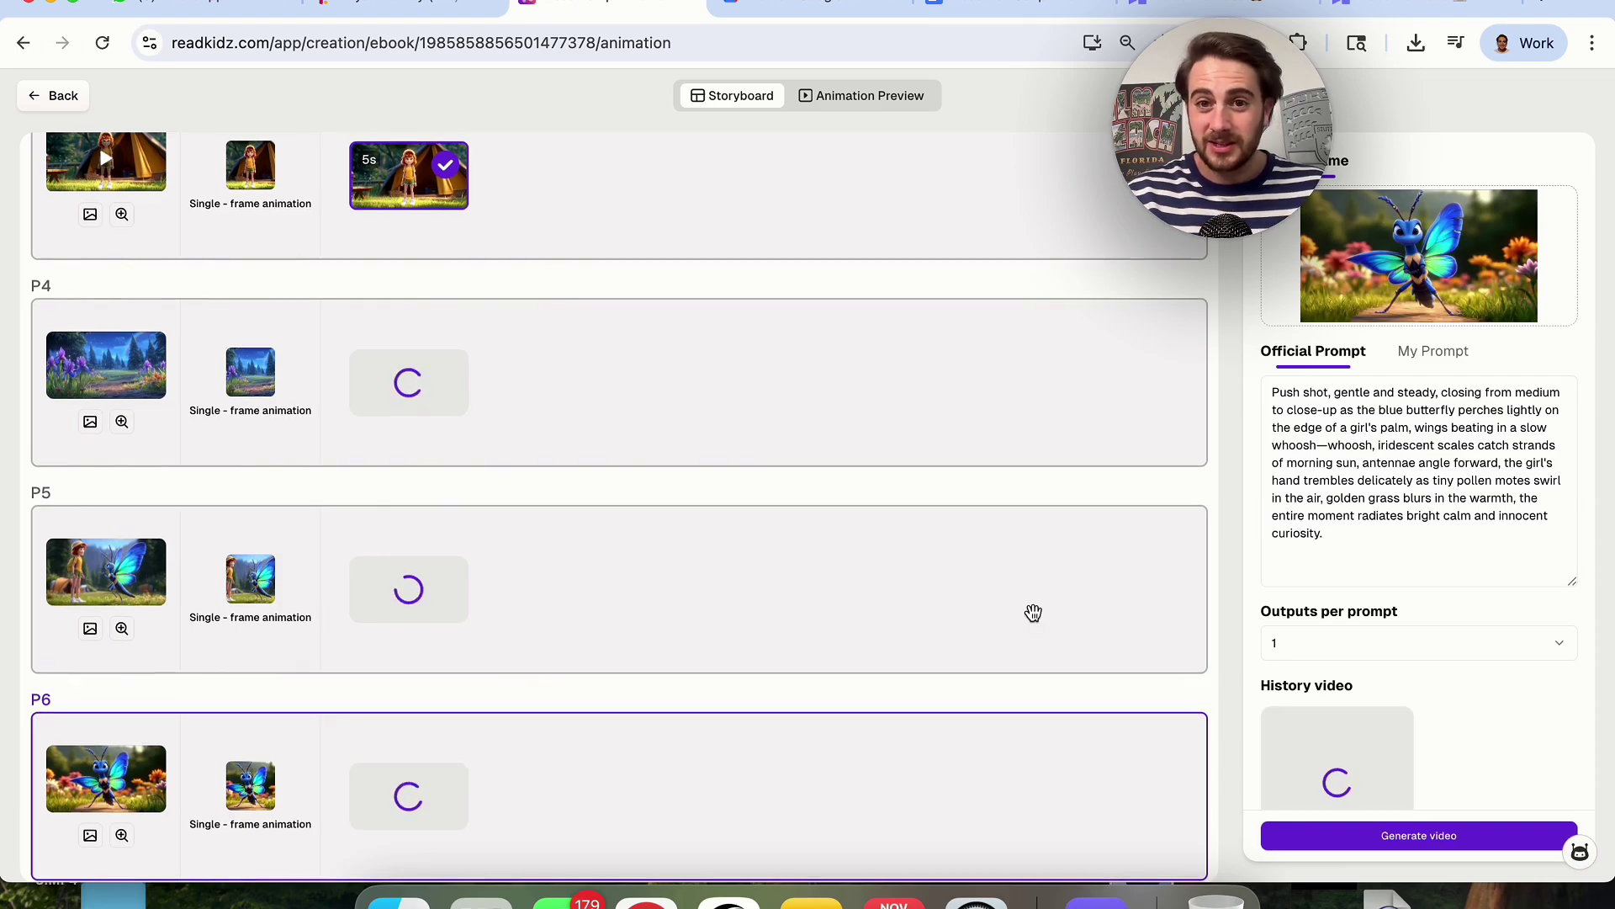
scroll(1032, 609, "up", 6)
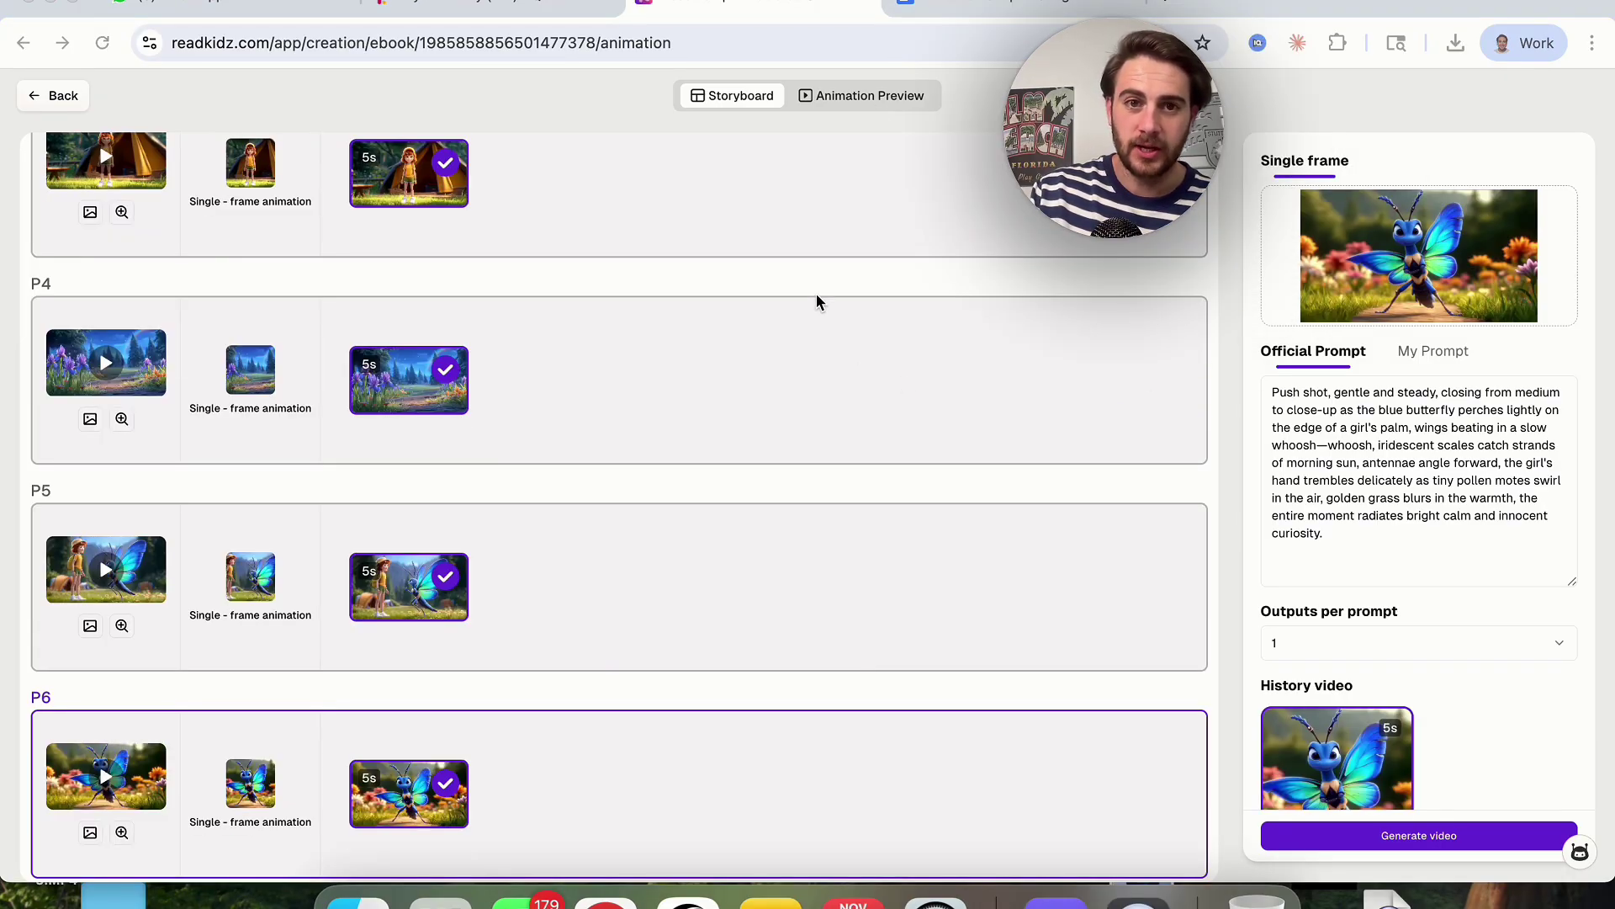
Open the Animation Preview and scroll through the paragraphs, each voiced by Young Male Voice.
left_click(836, 98)
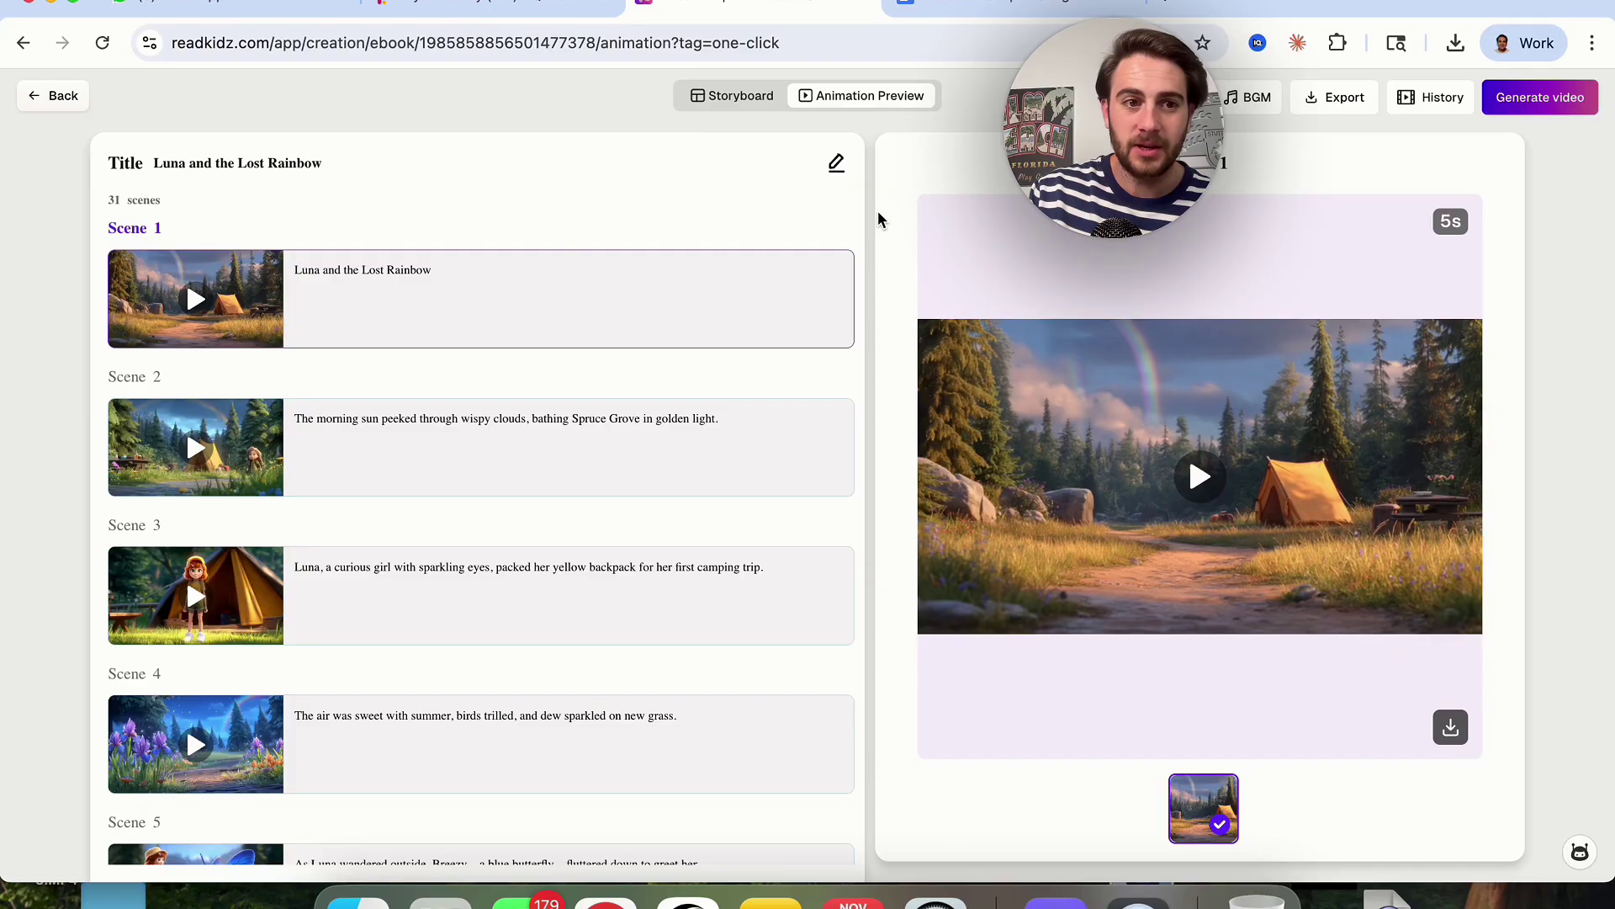
scroll(620, 364, "down", 6)
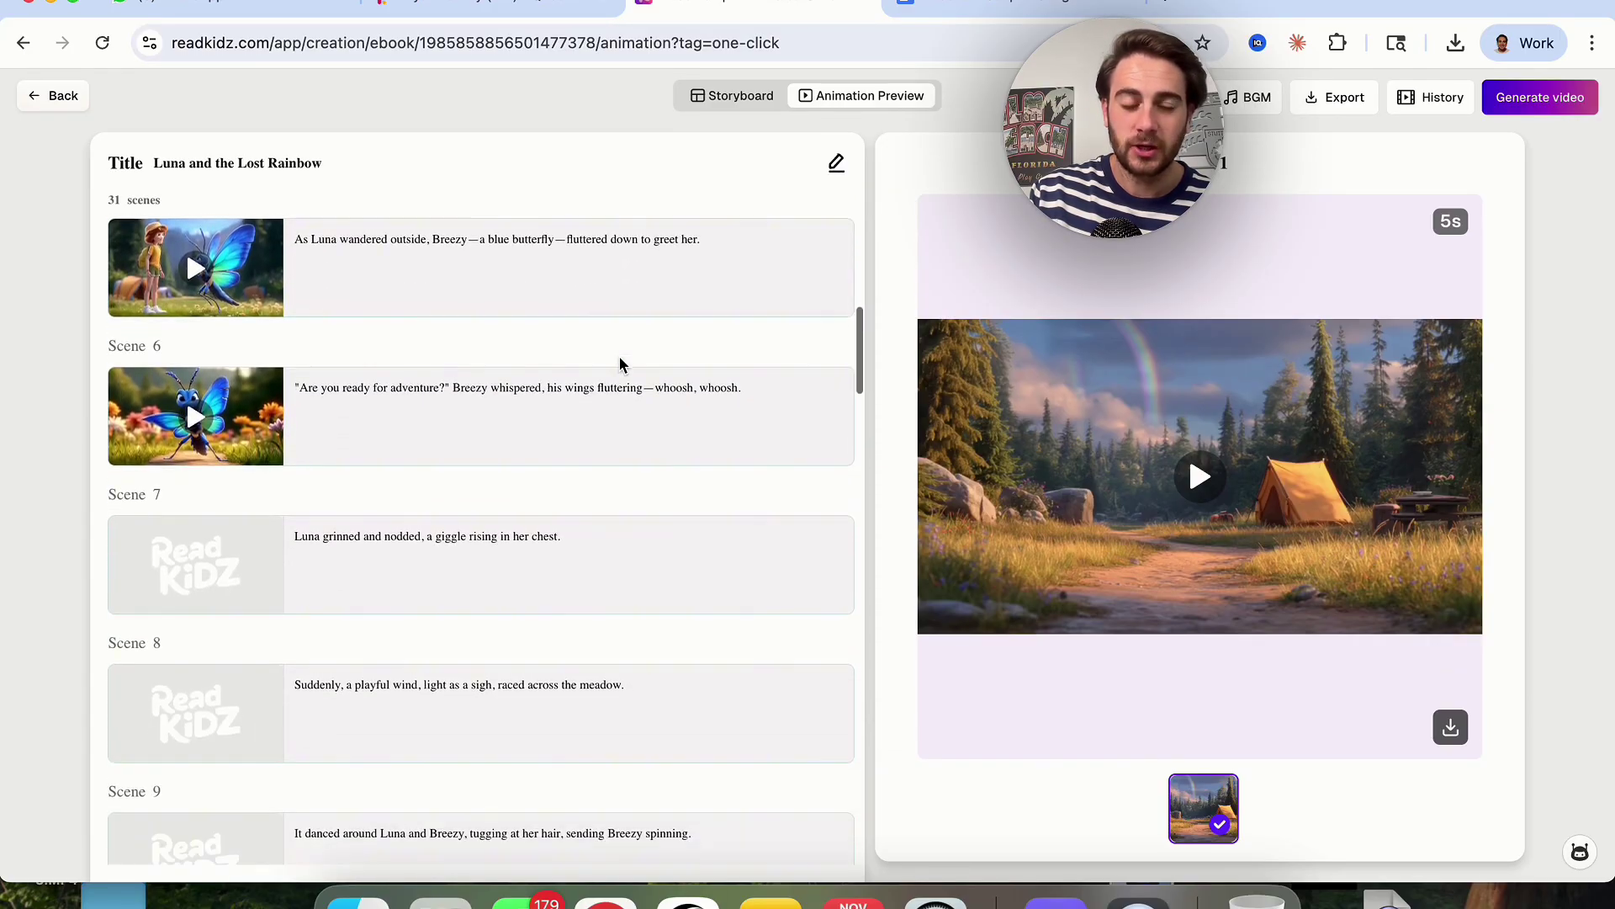
scroll(620, 357, "up", 6)
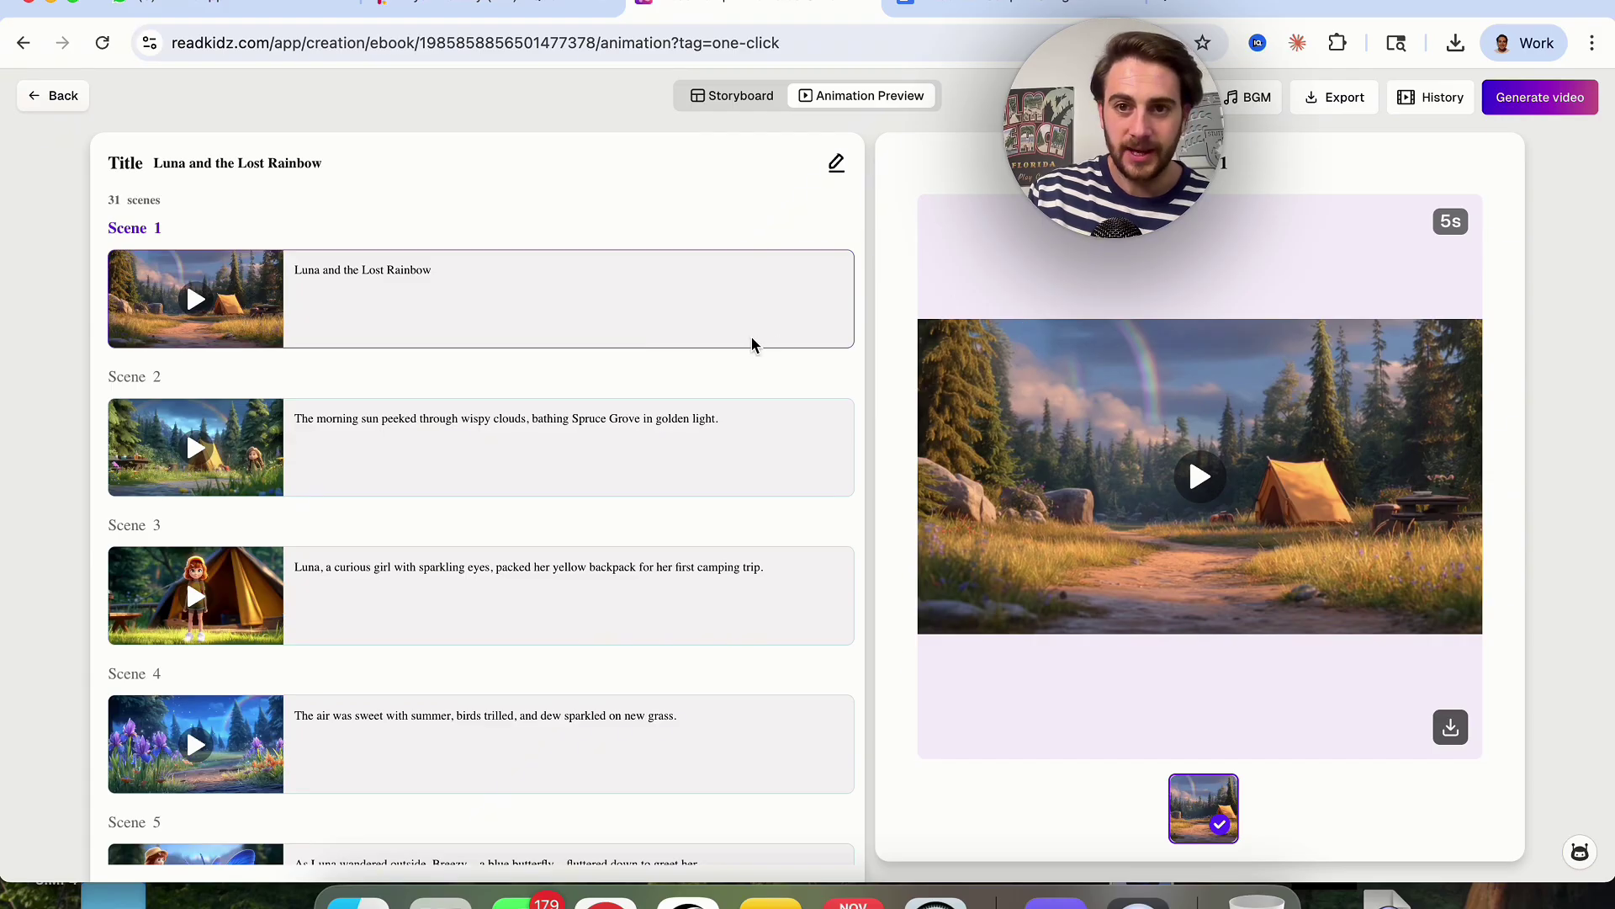
scroll(432, 466, "down", 9)
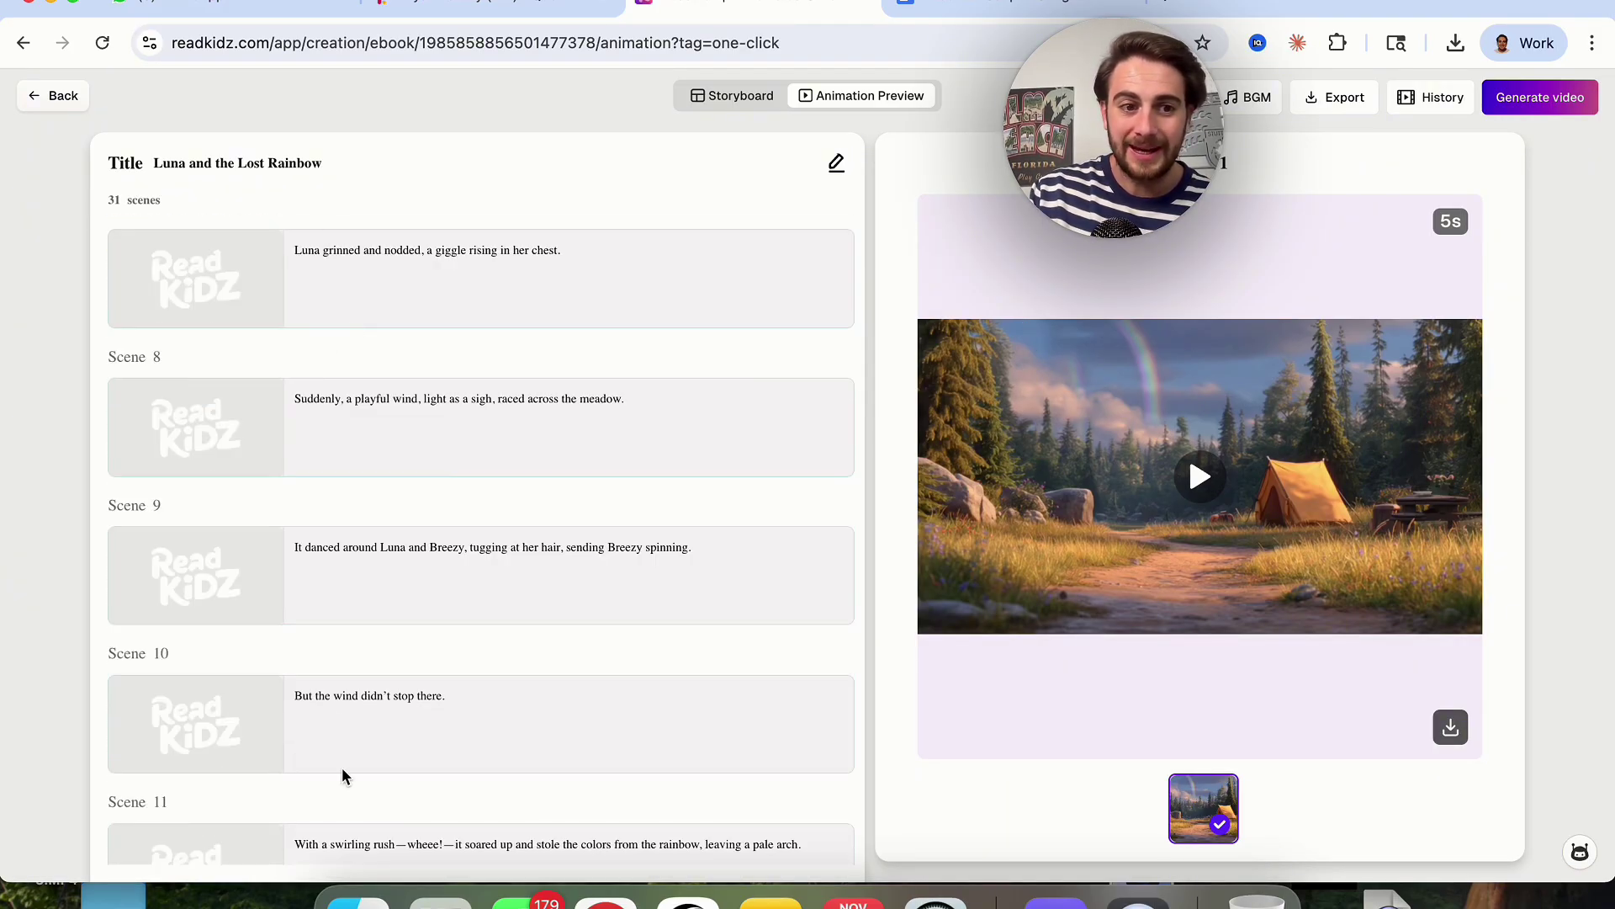
scroll(341, 774, "down", 8)
scroll(341, 774, "up", 18)
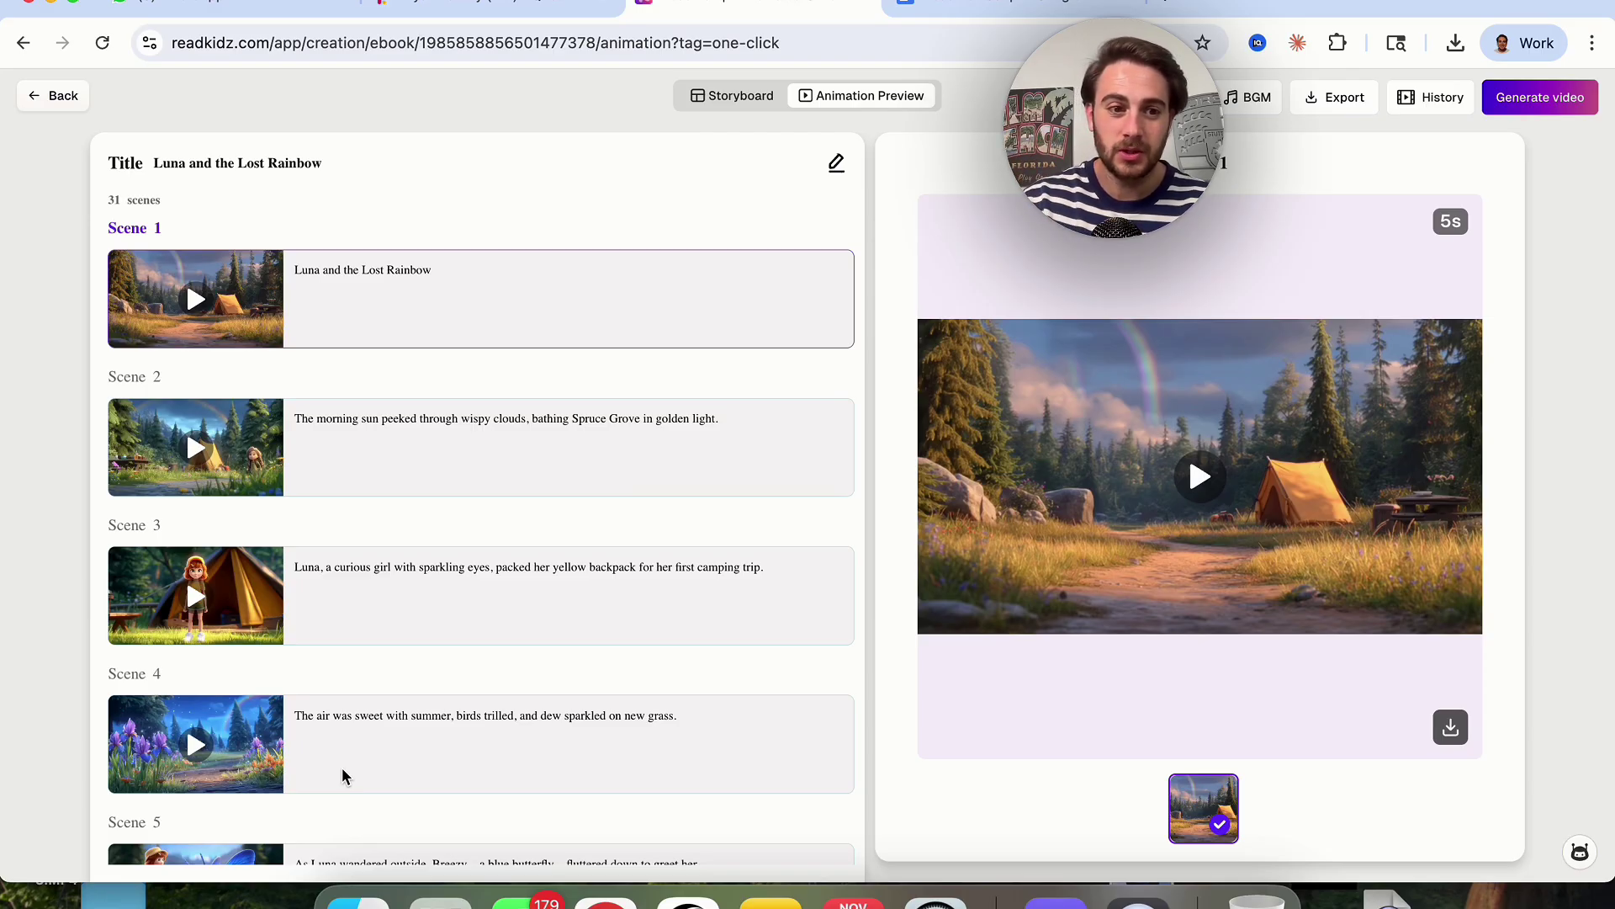
scroll(343, 771, "down", 4)
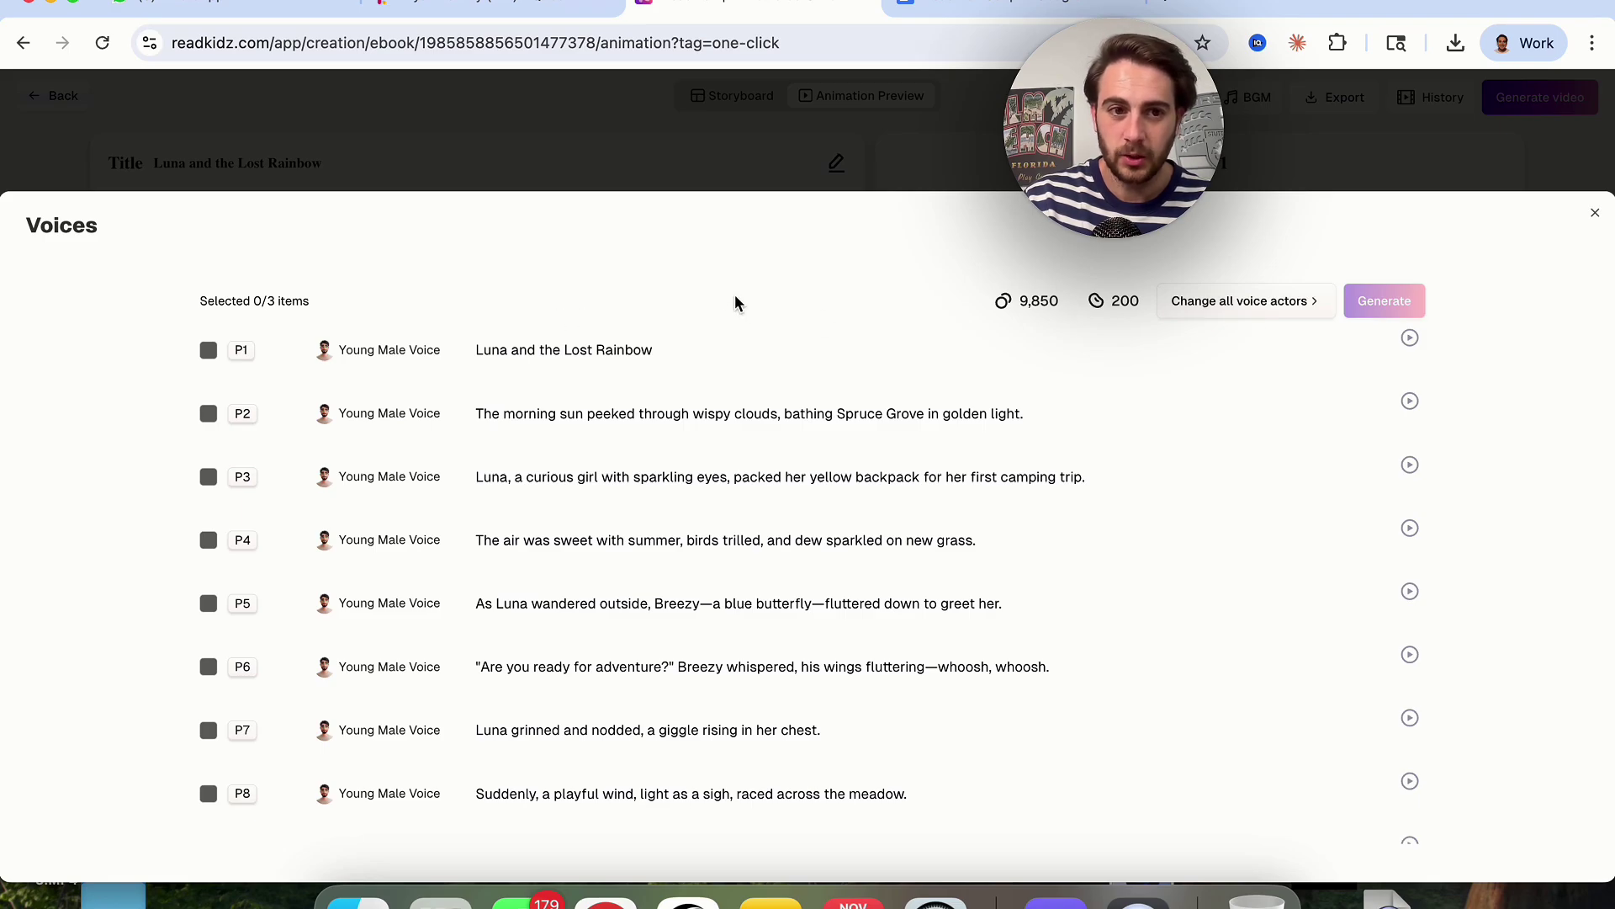
Change all voice actors to Lovely Girl, then glance at the background music options.
left_click(1207, 301)
mouse_move(1030, 333)
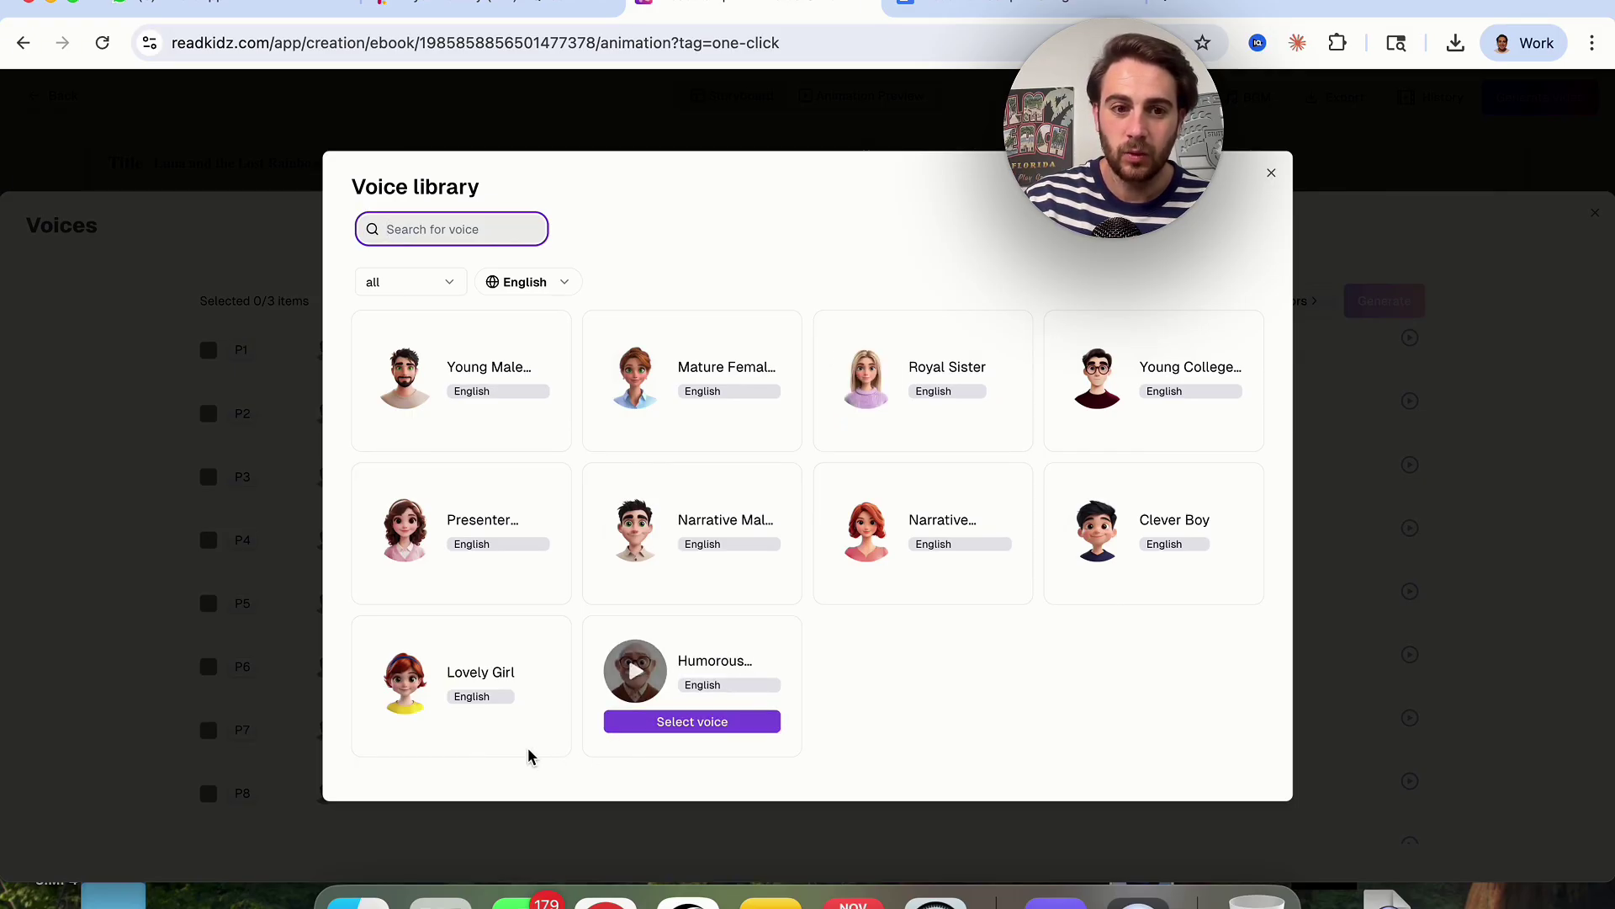
left_click(493, 735)
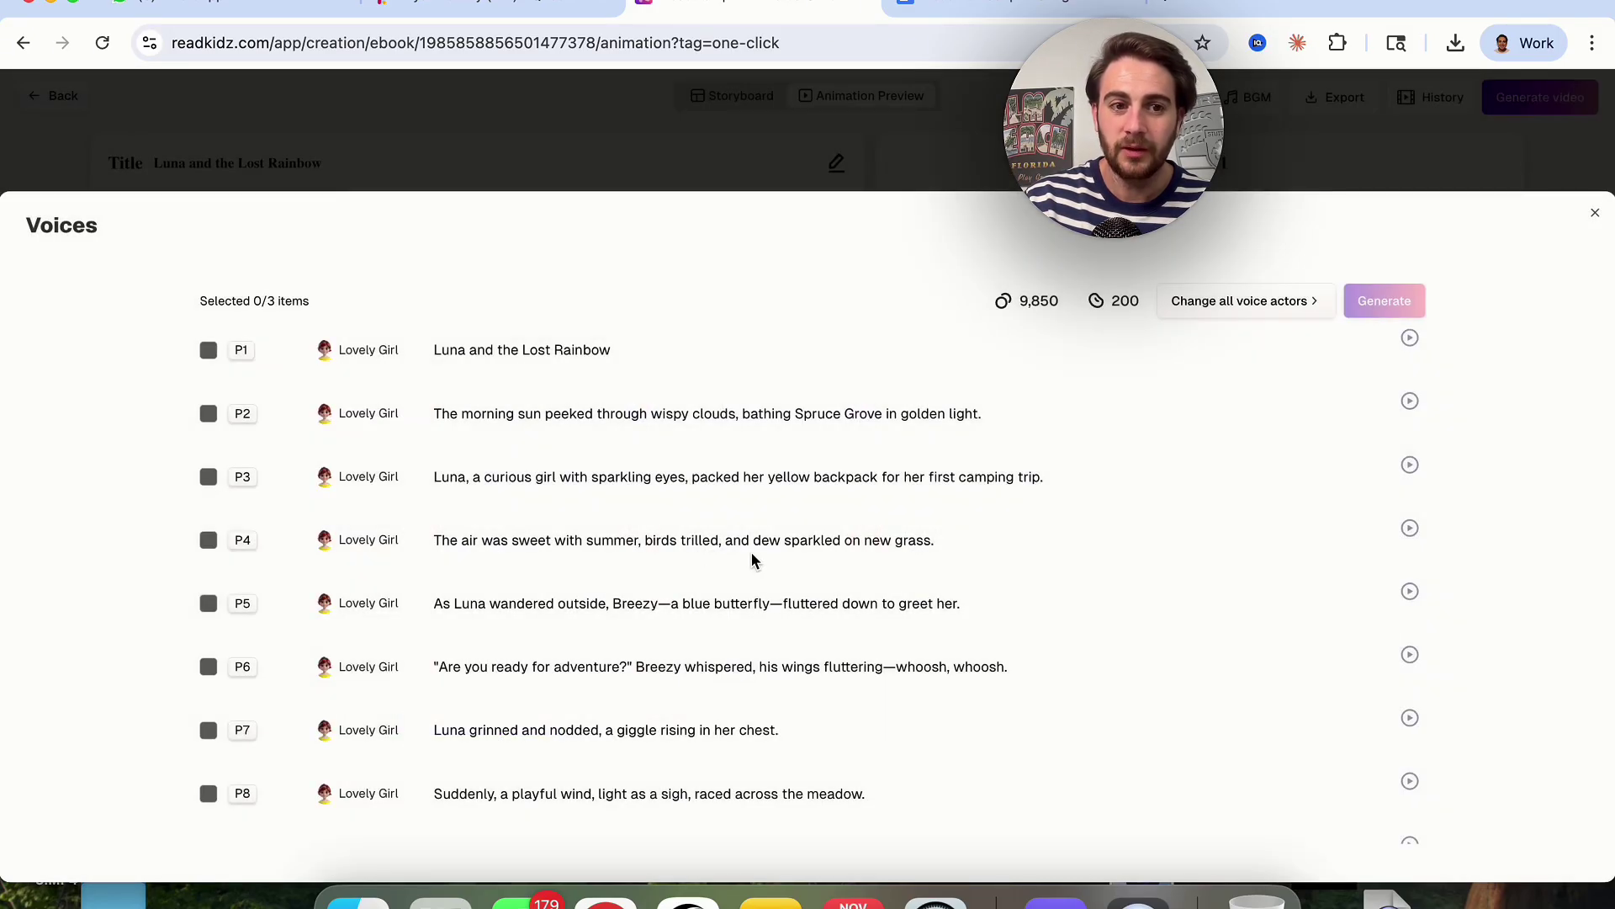
left_click(1596, 217)
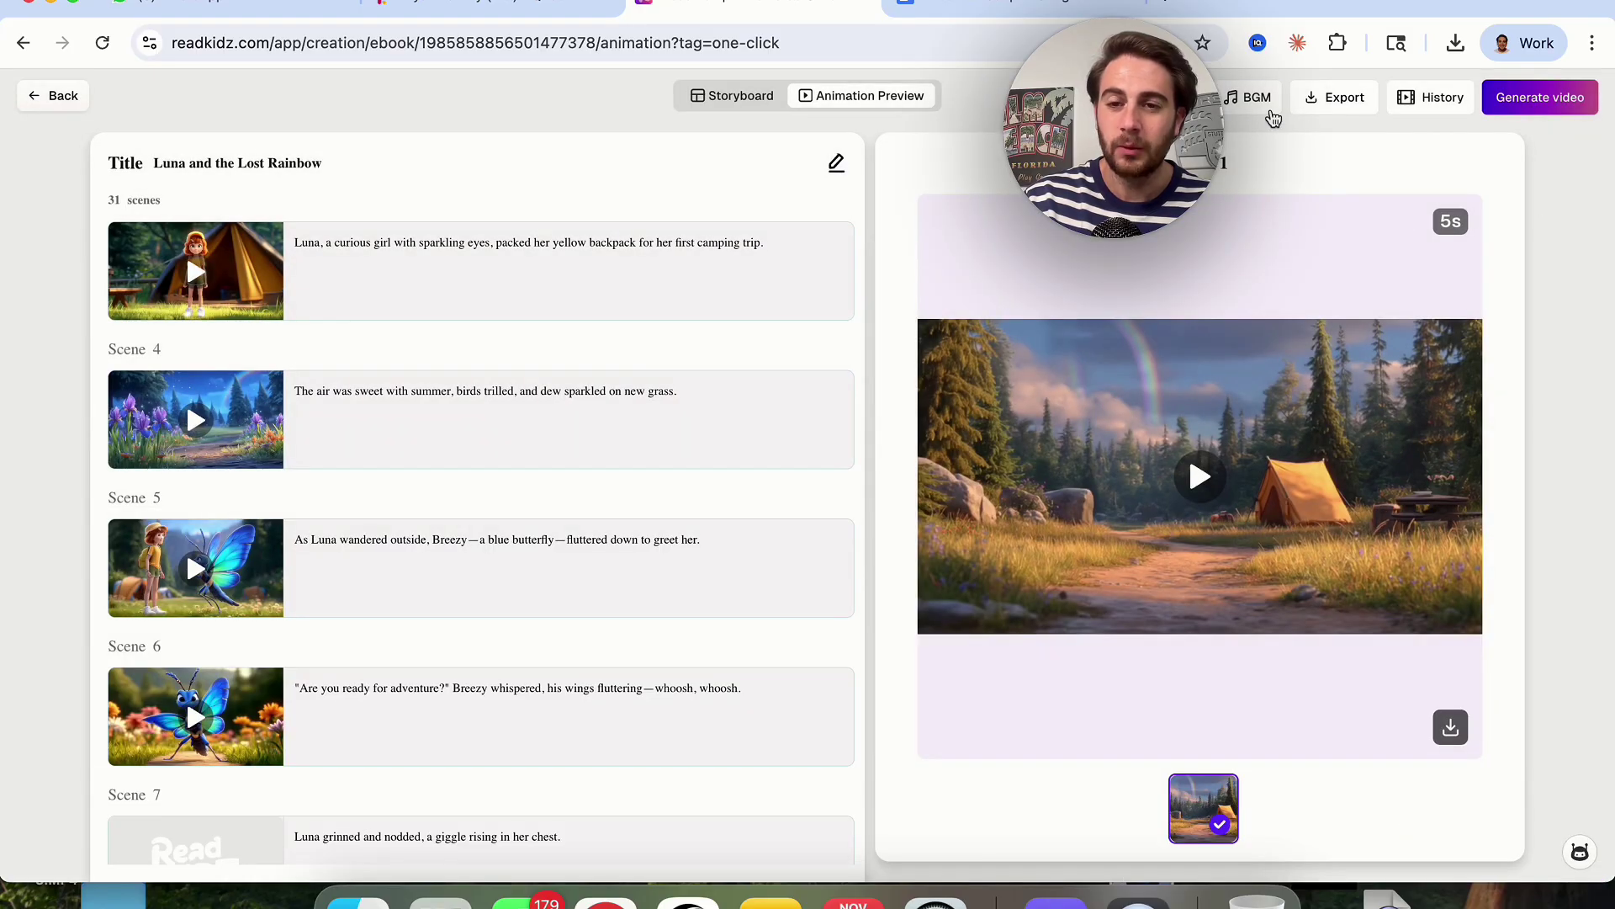
left_click(1247, 97)
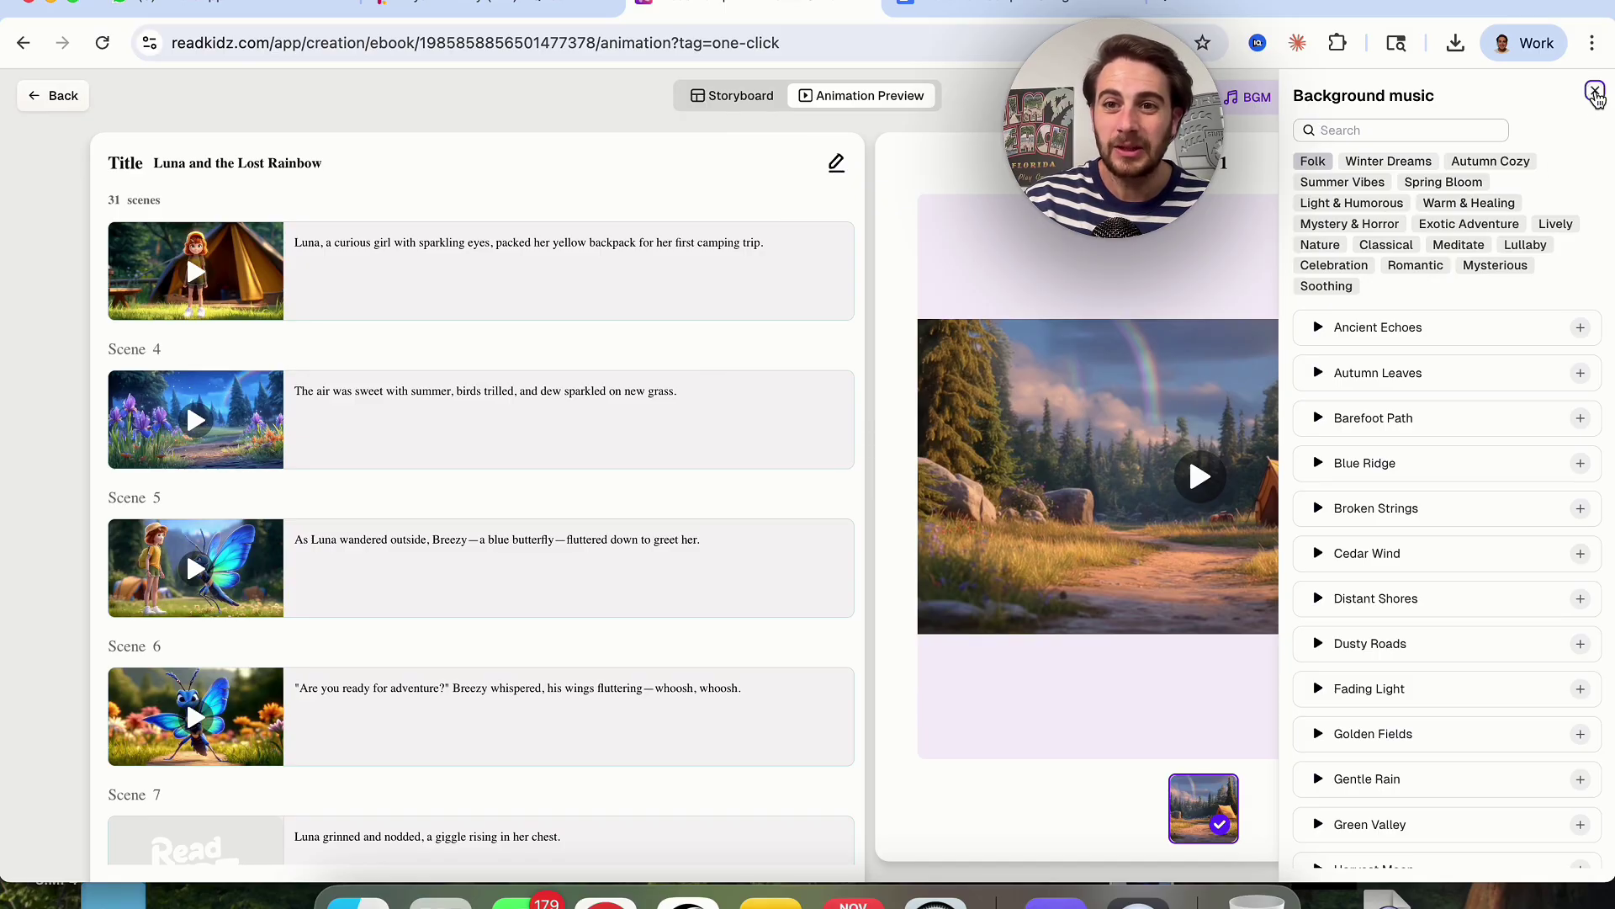
left_click(1594, 90)
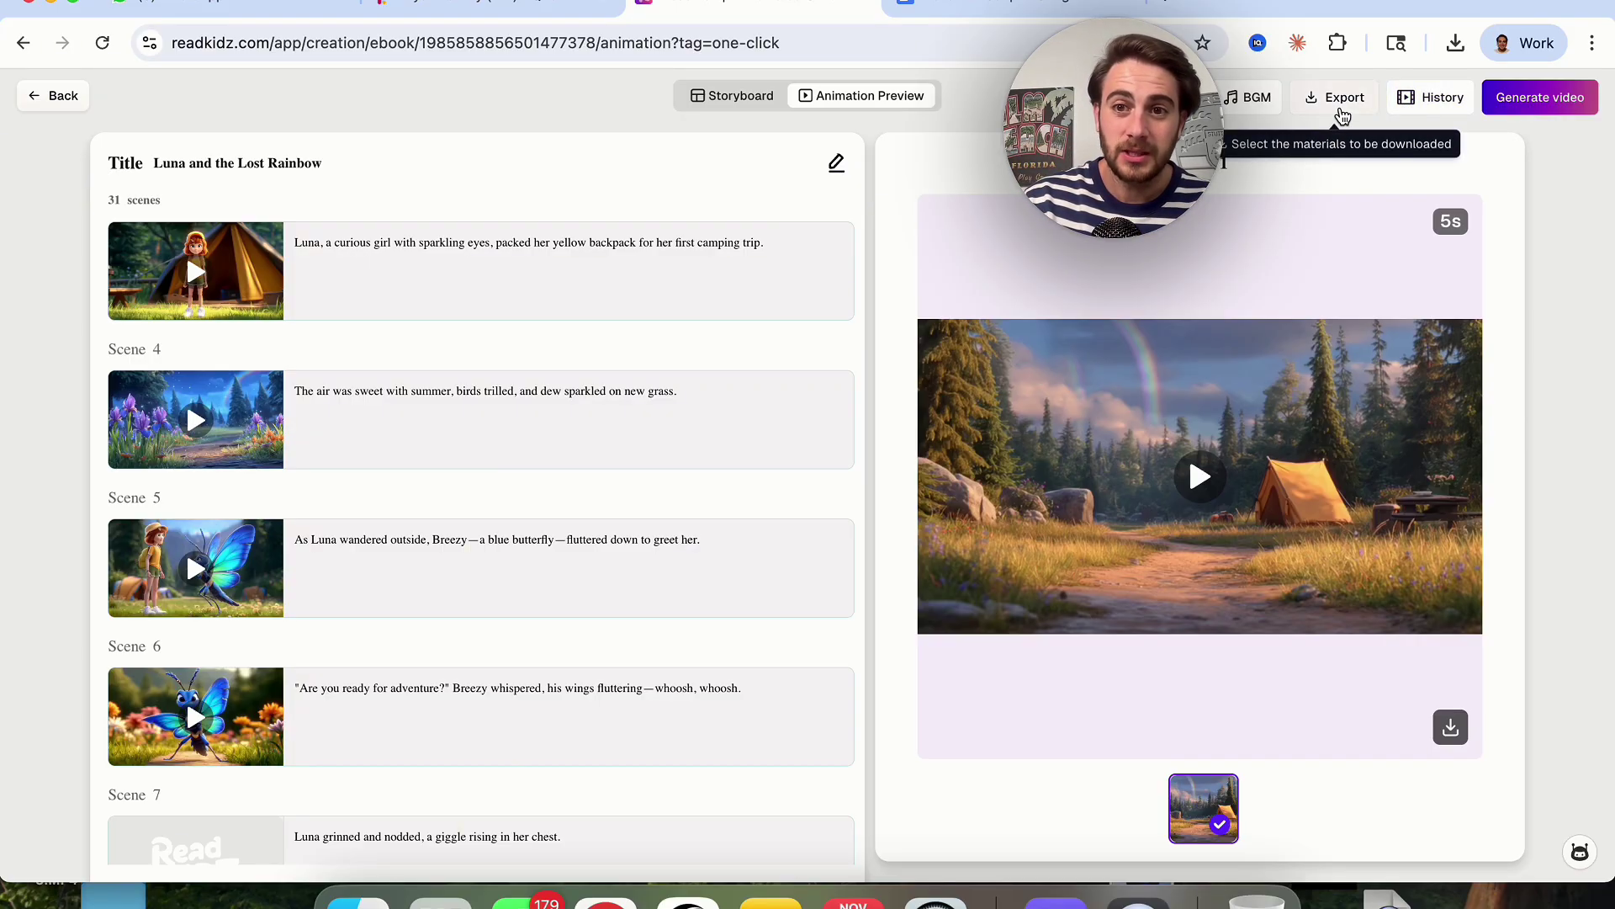
Export all scenes into a 43-second narrated video with subtitles, then close the preview.
left_click(1338, 98)
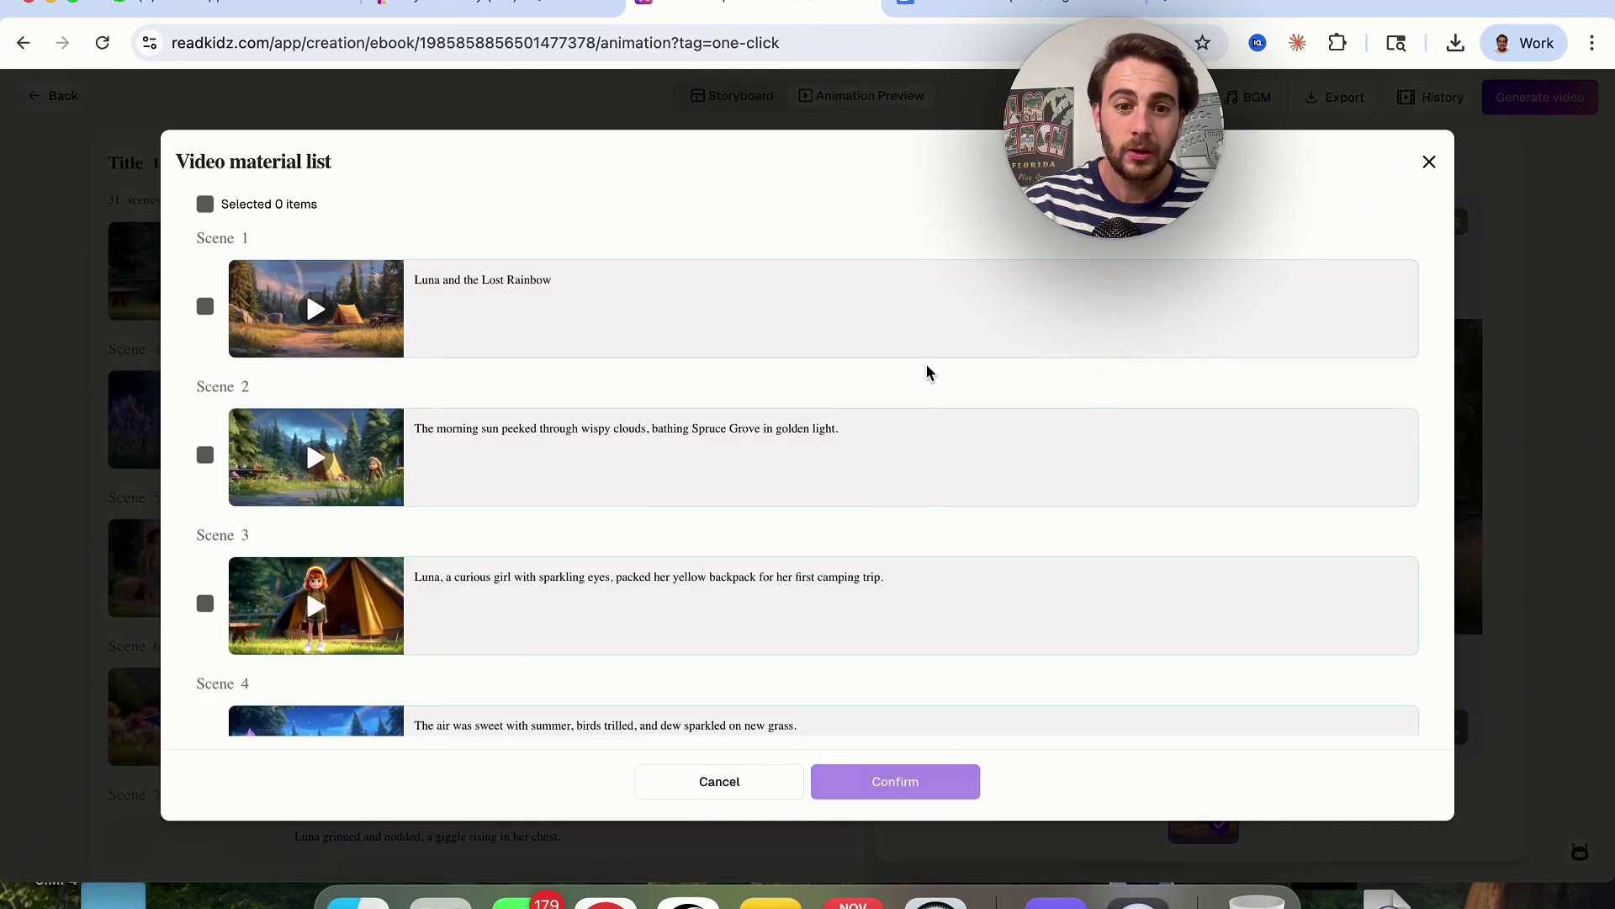
left_click(205, 204)
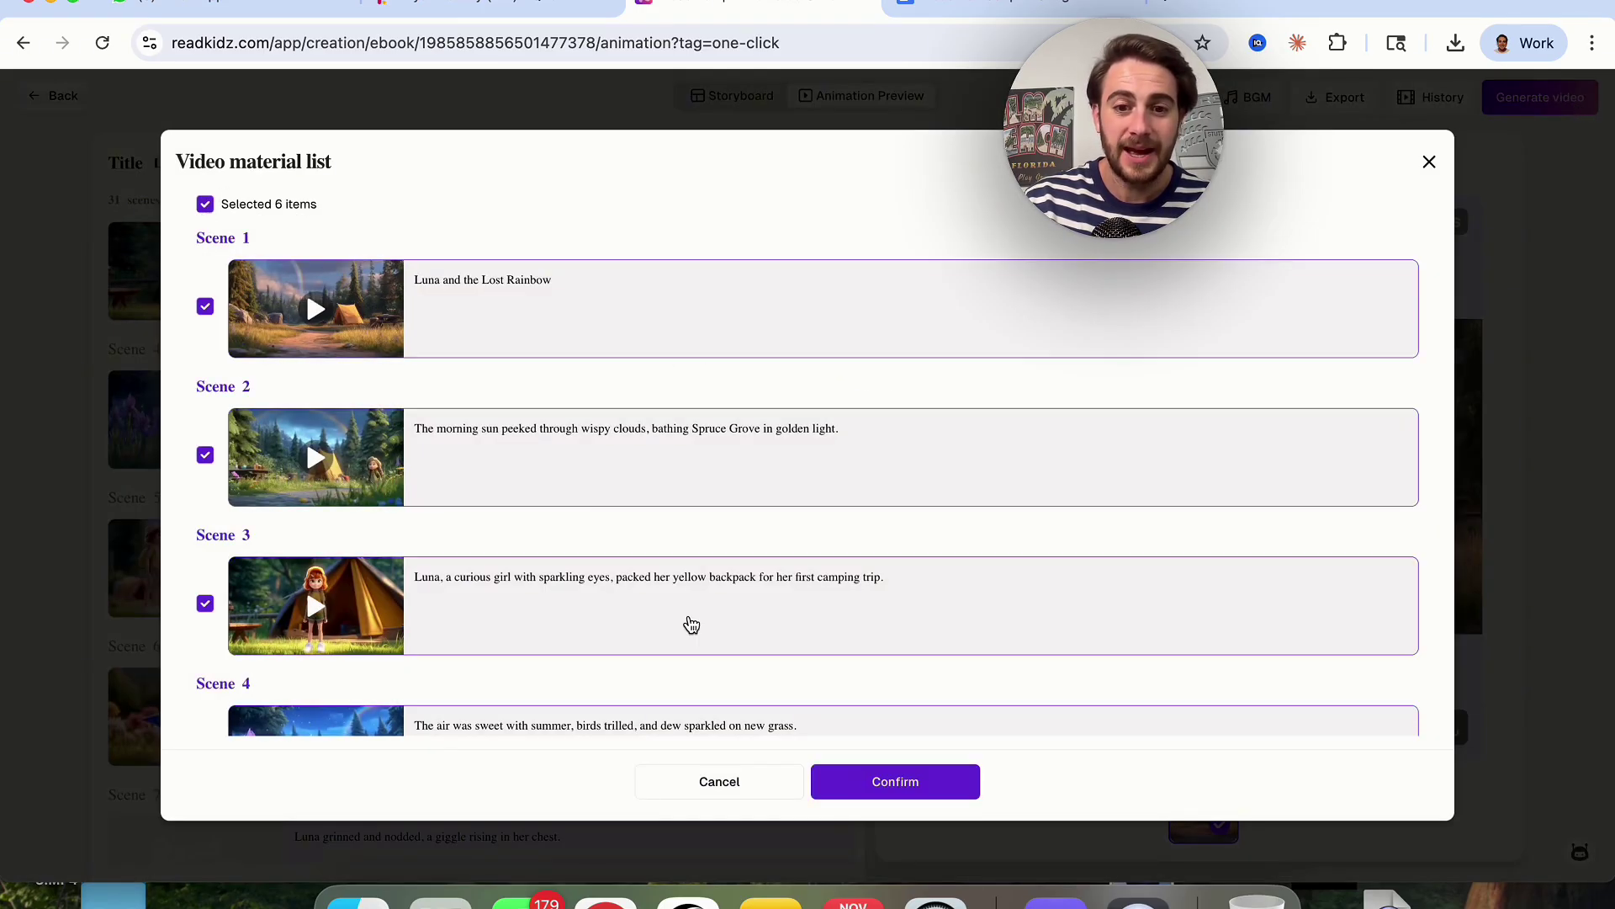
left_click(890, 782)
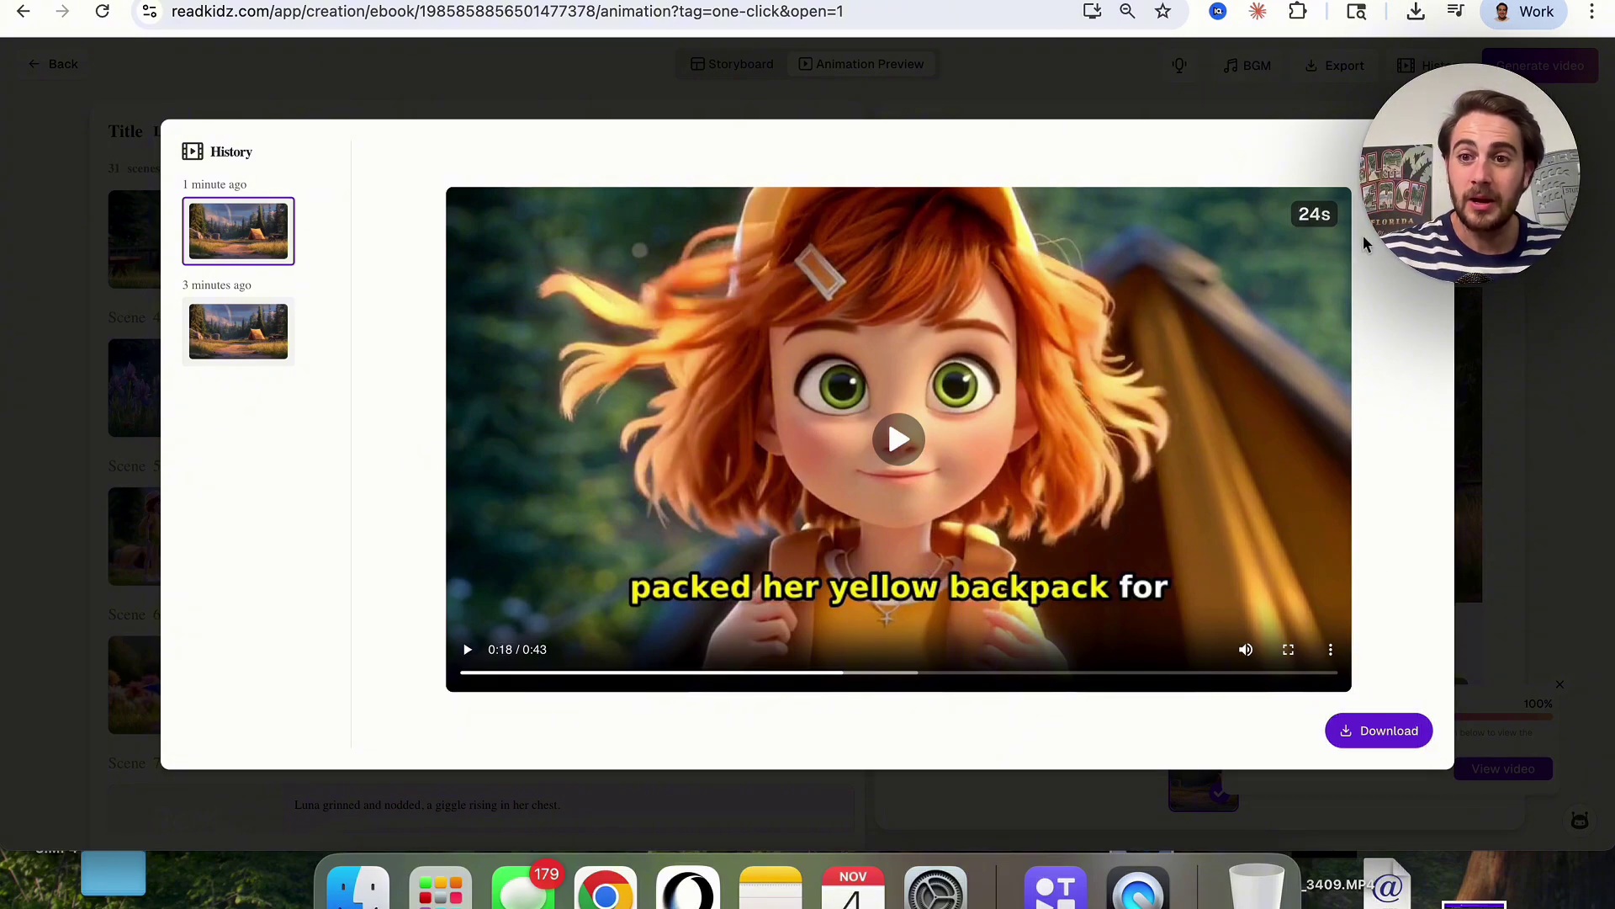
key("Escape")
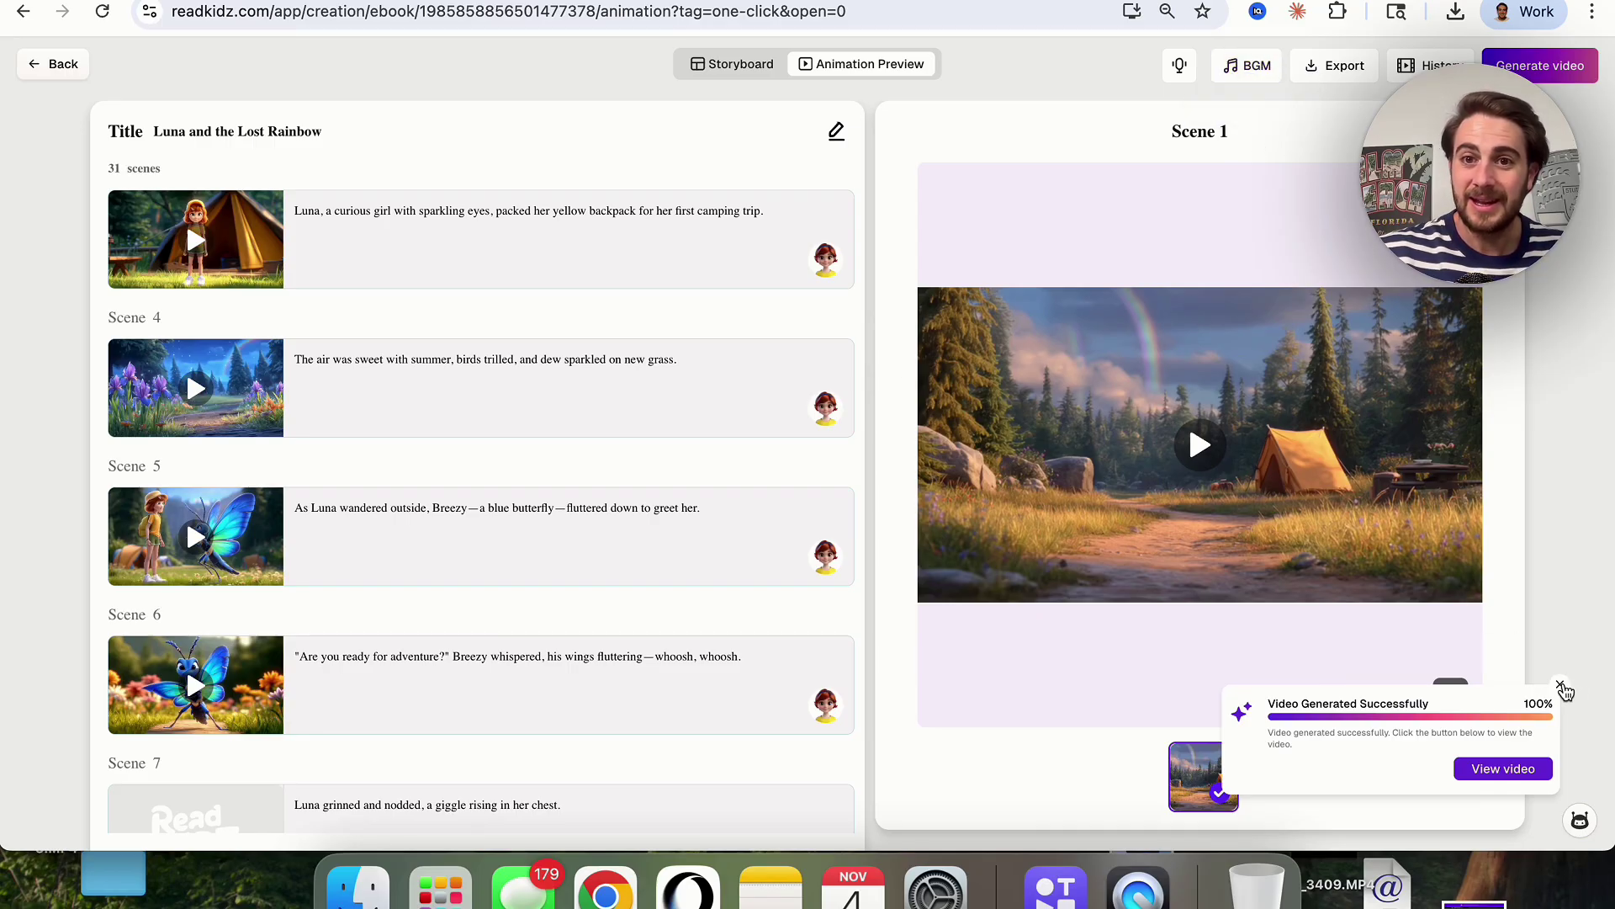
left_click(1562, 686)
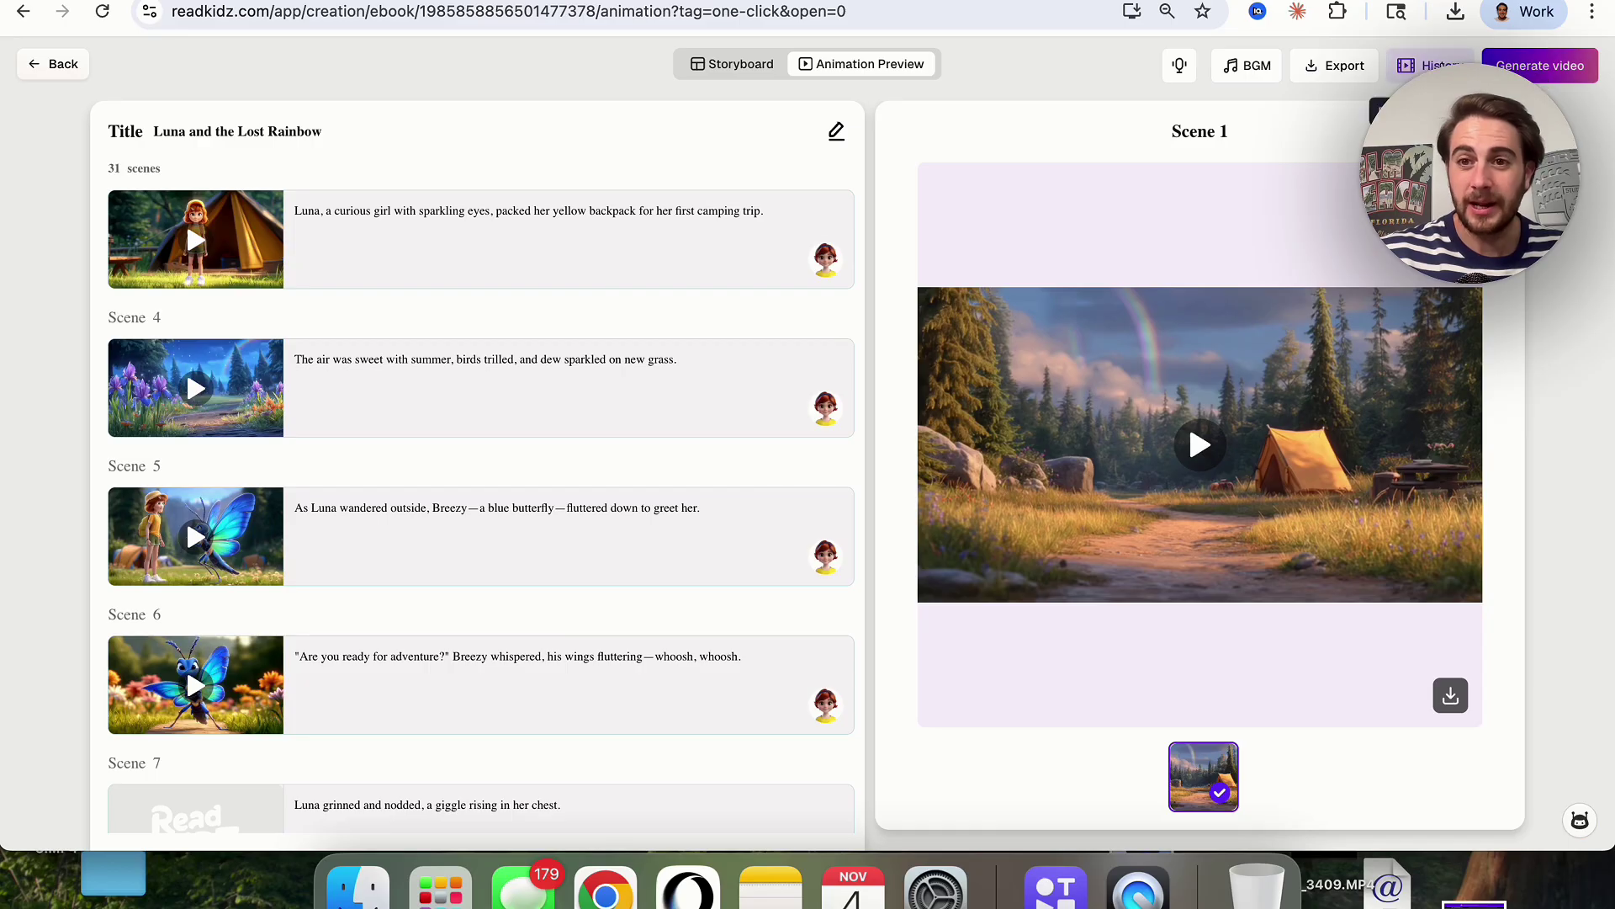
Open History to see the generated 43-second story video.
left_click(1430, 65)
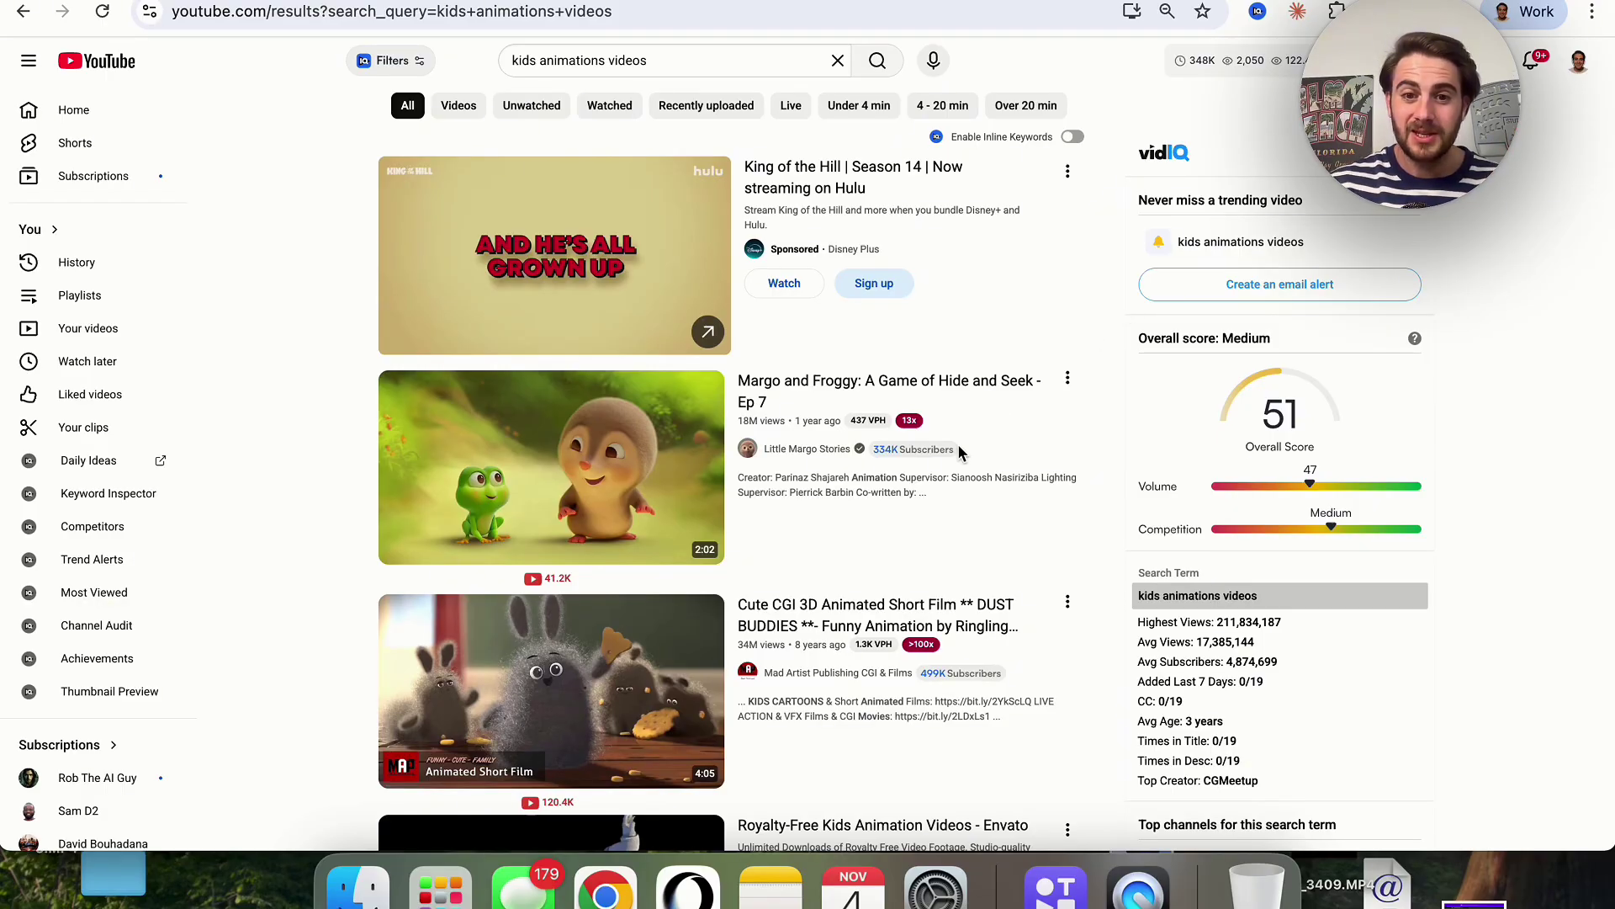
Scroll the kids animations search results and open the Little Margo Stories channel page.
scroll(957, 443, "down", 2)
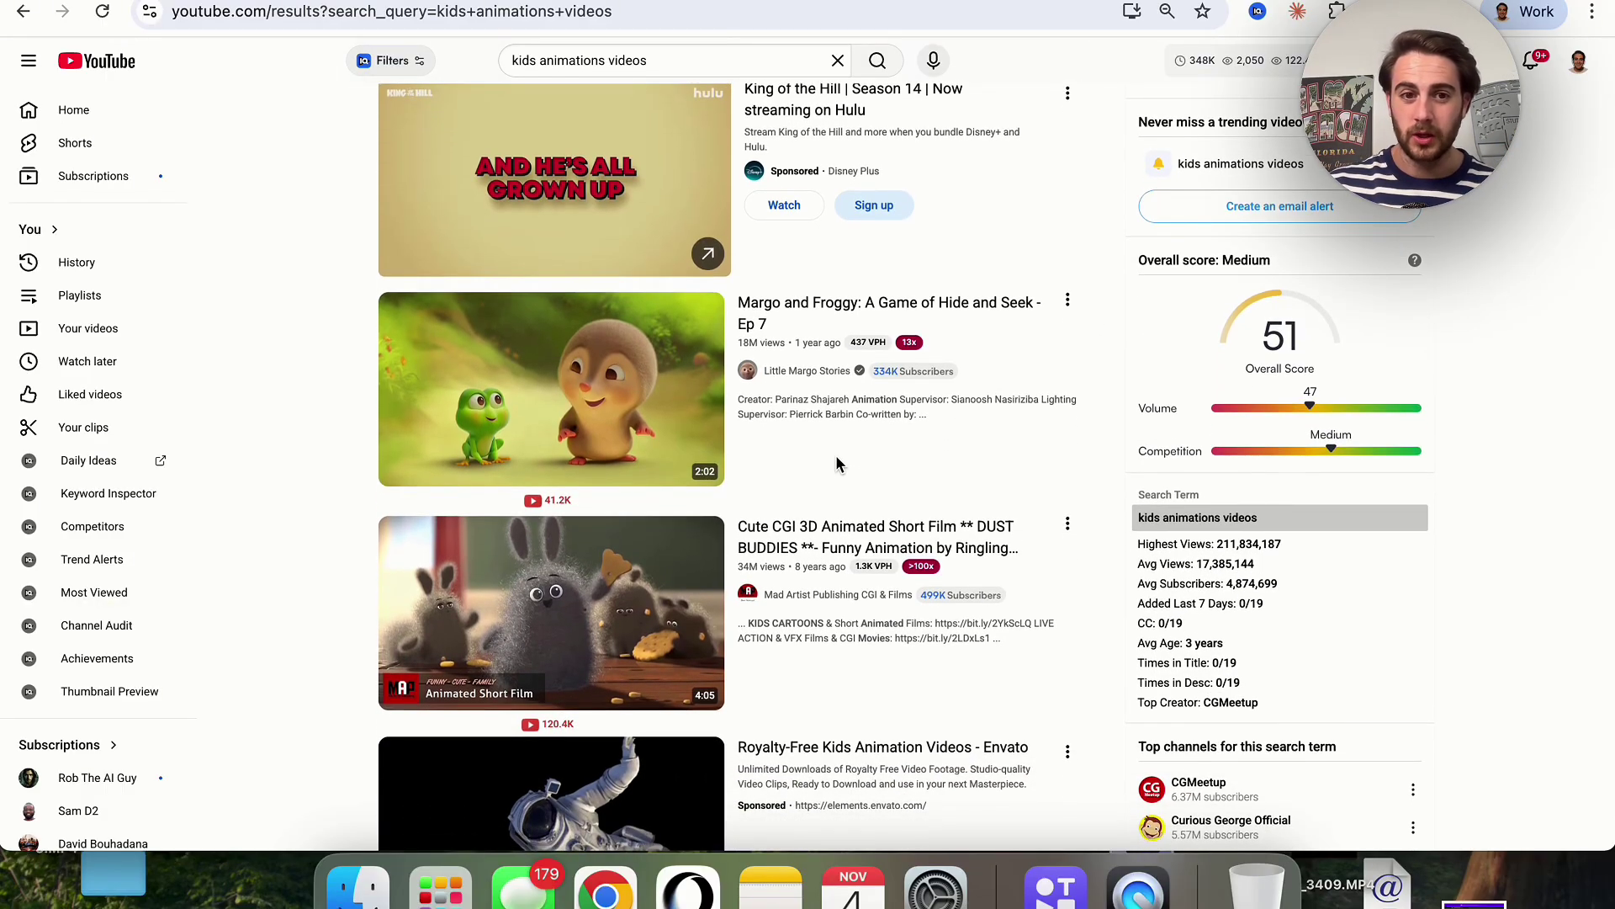
mouse_move(836, 458)
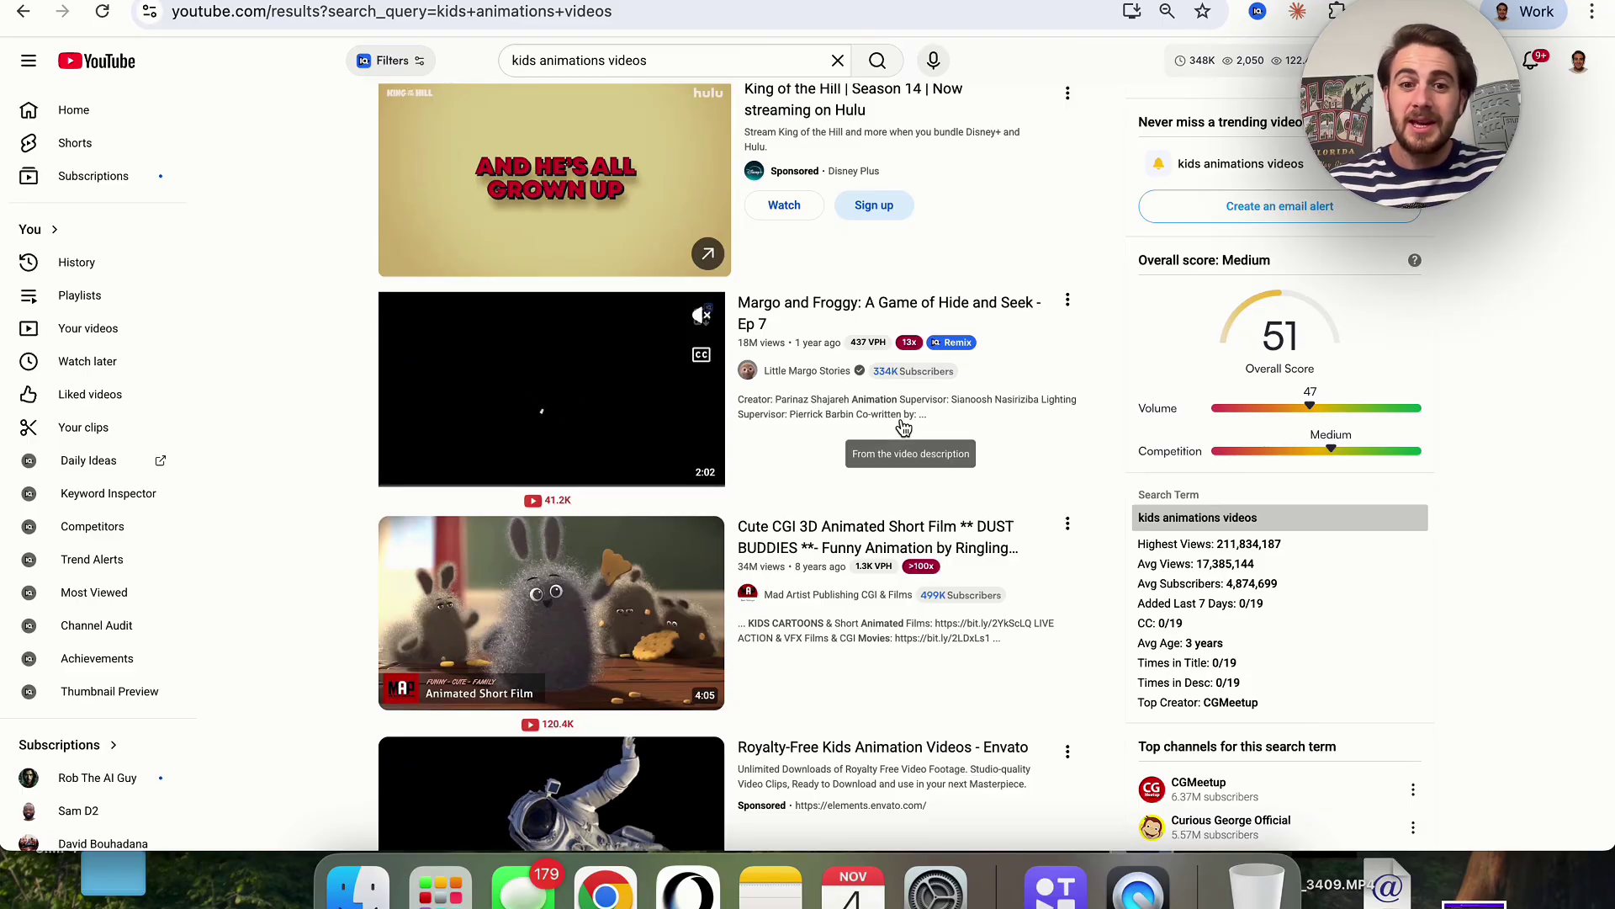
scroll(904, 430, "down", 3)
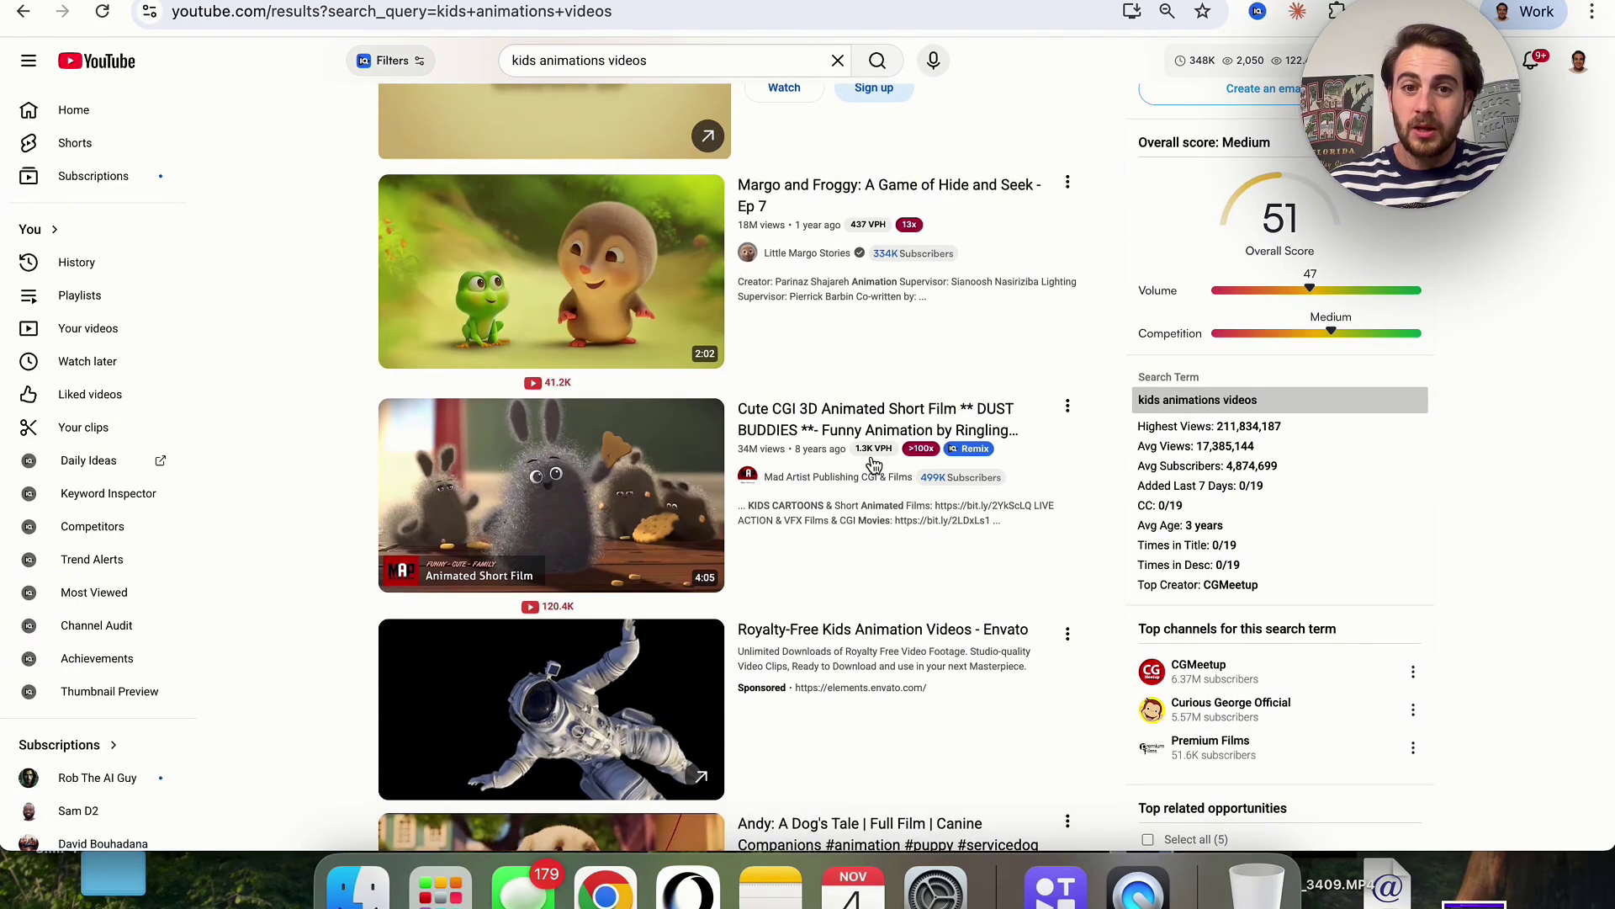
mouse_move(875, 484)
left_click(799, 254)
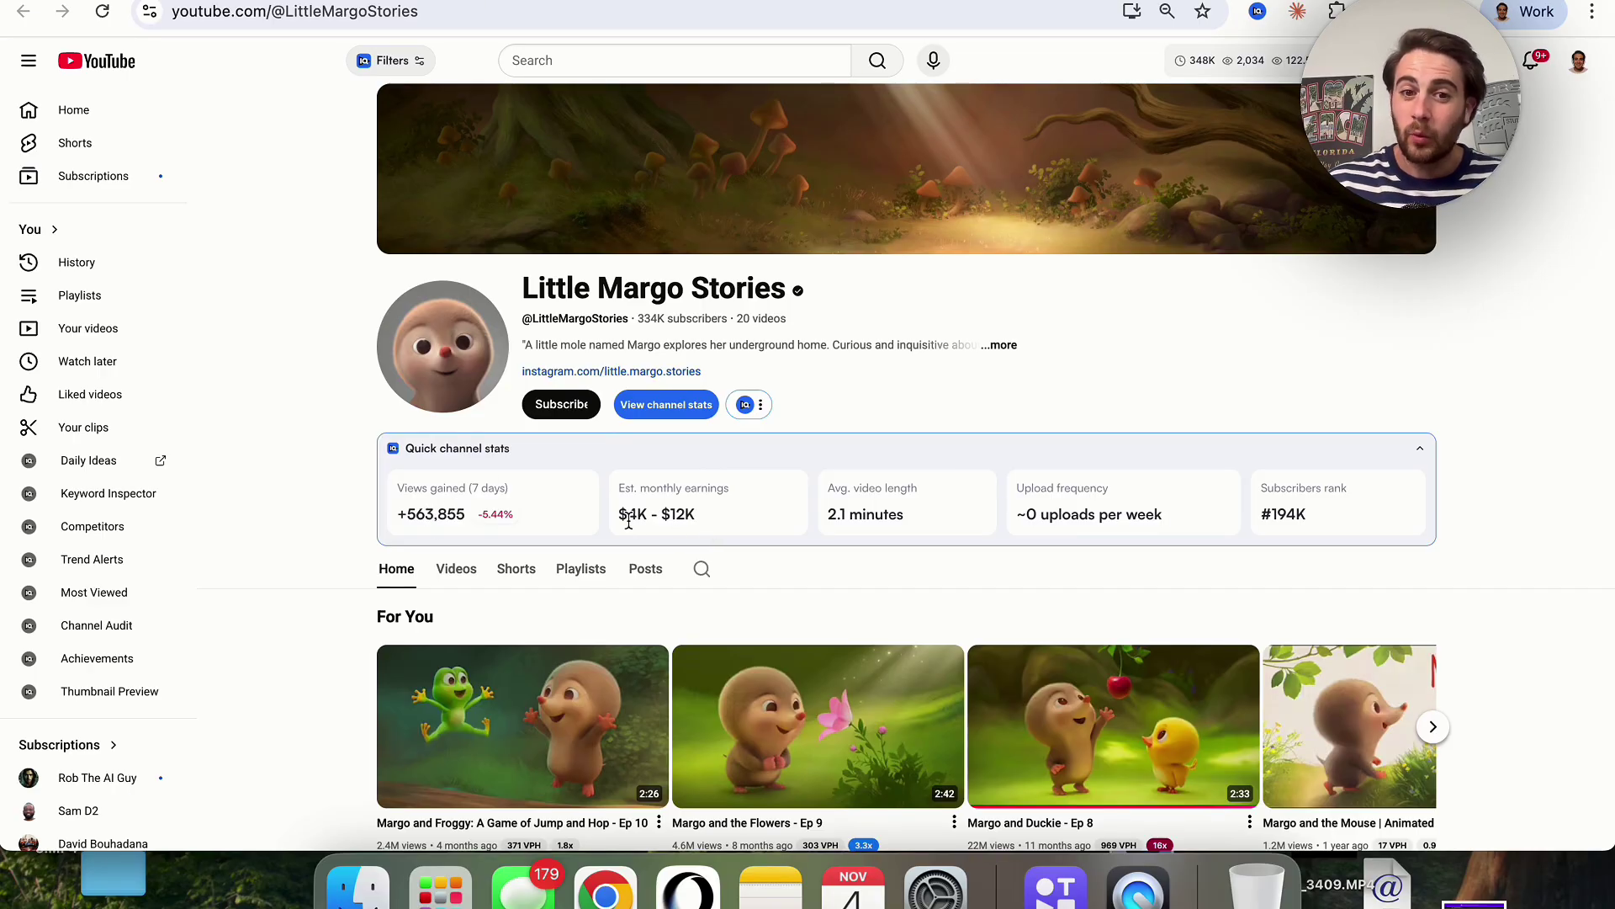
Open the Mad Artist Publishing CGI & Films channel and browse its uploaded videos.
scroll(716, 528, "down", 1)
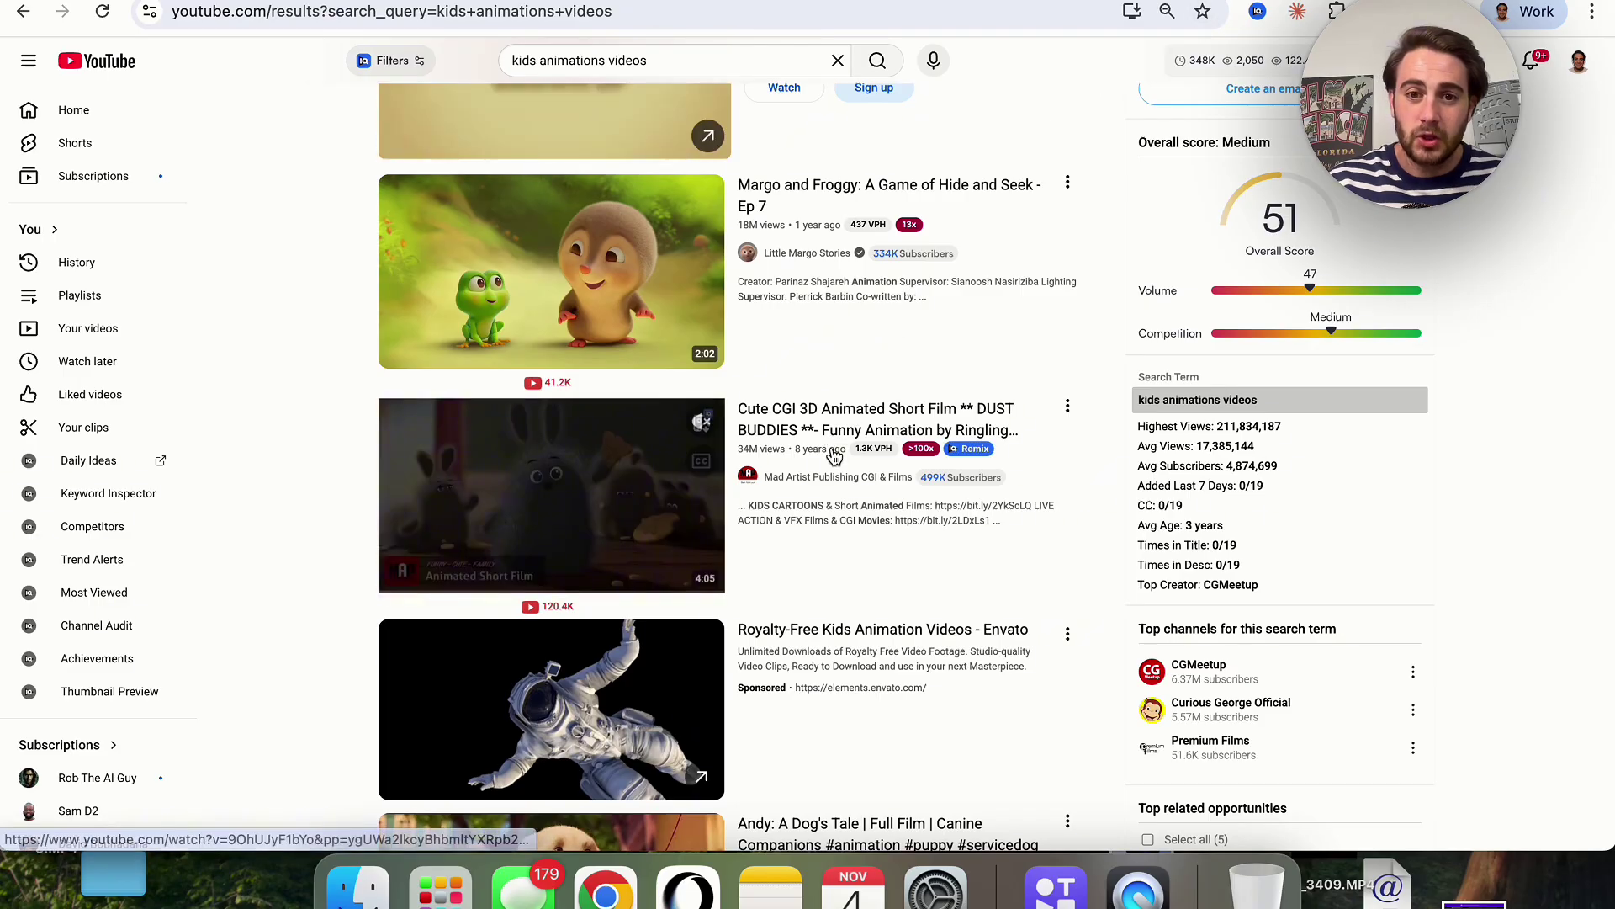
left_click(838, 476)
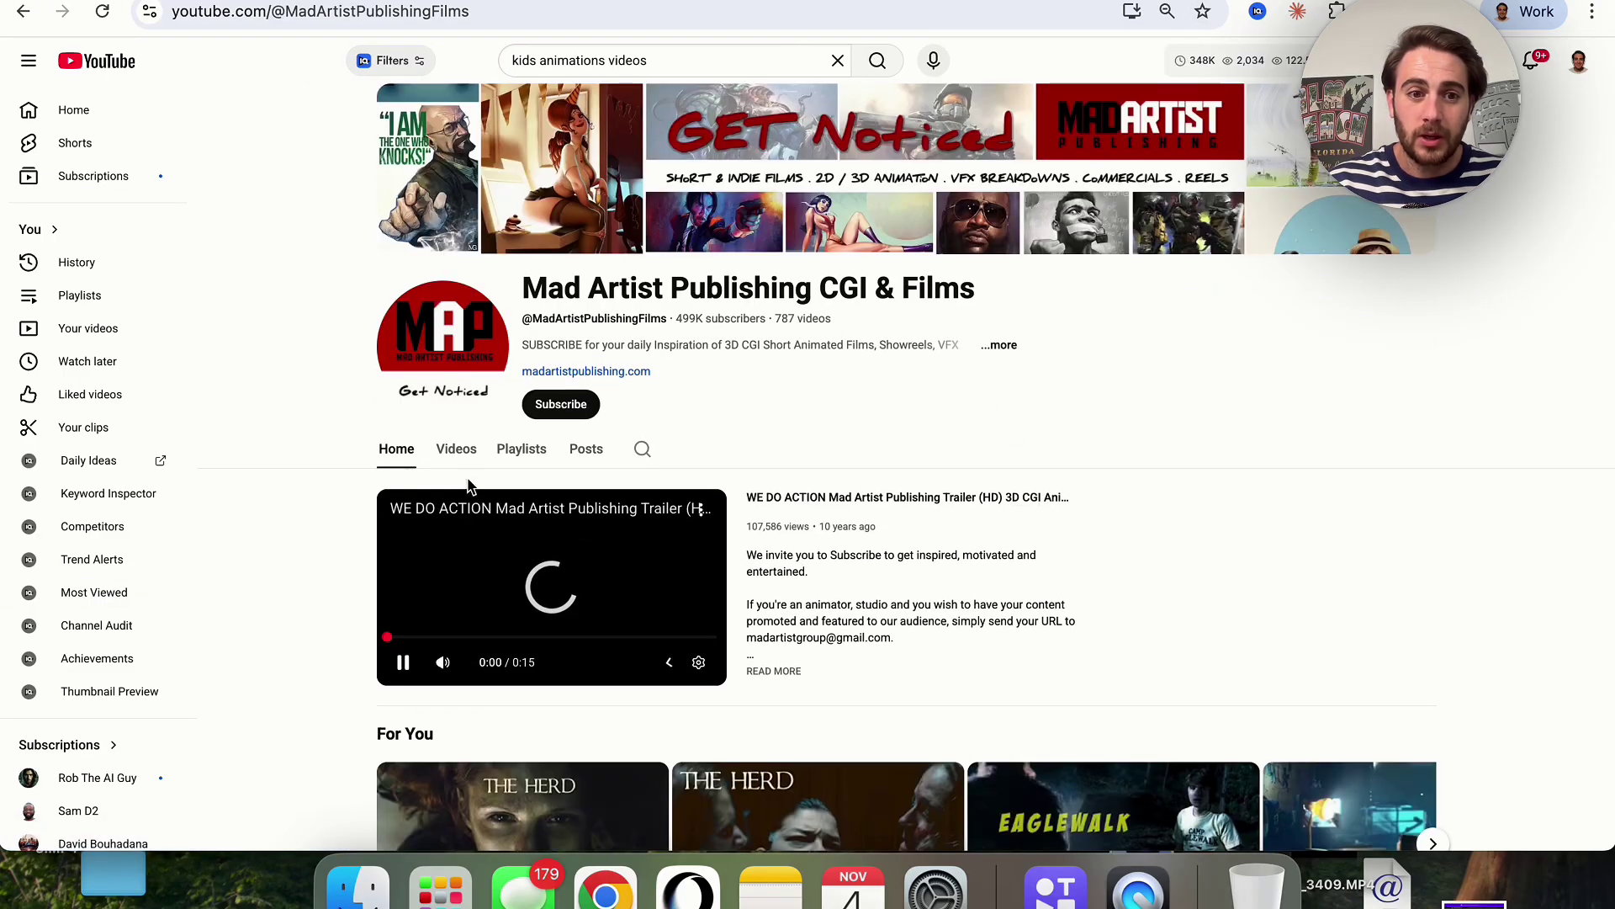
left_click(459, 451)
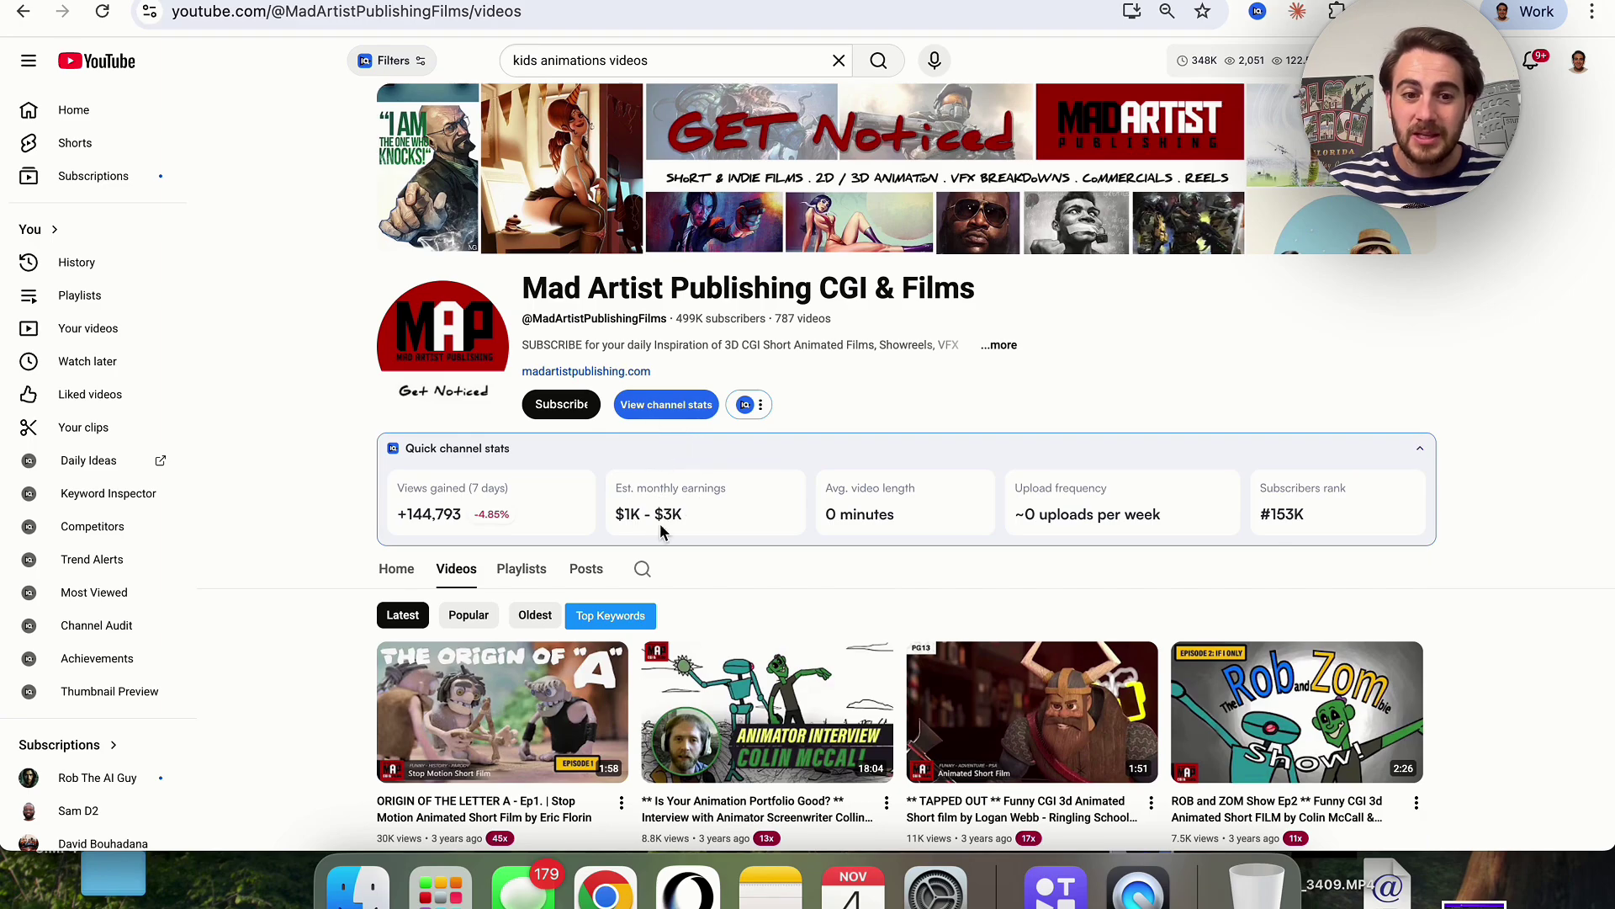
scroll(660, 523, "down", 1)
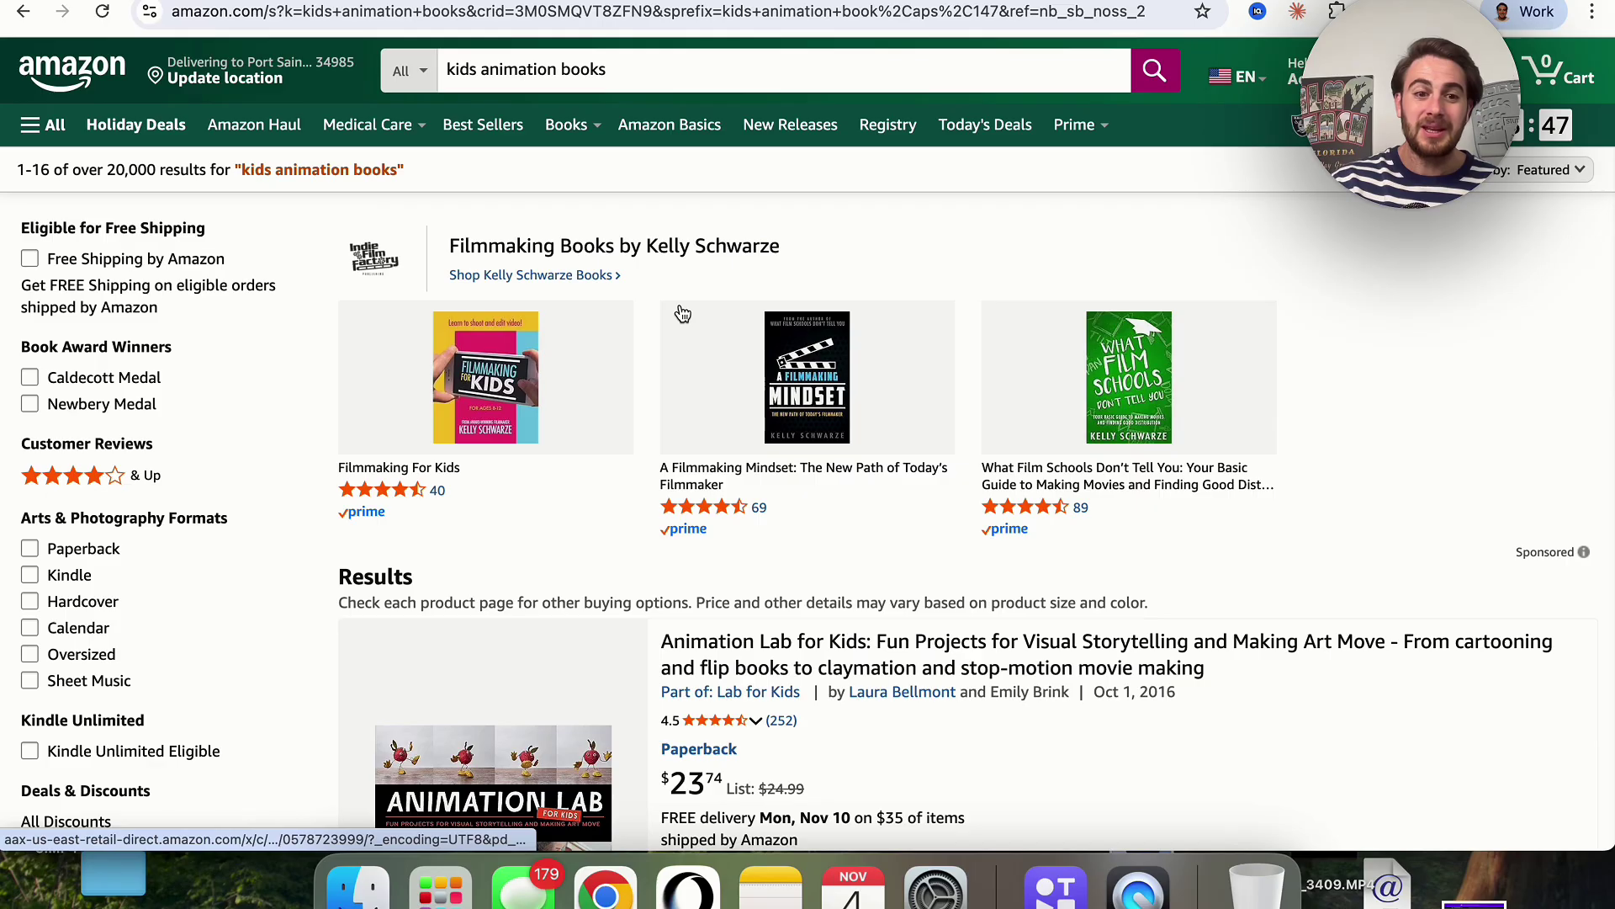
Scroll through the Amazon 'kids animation books' results to look over their prices.
scroll(683, 313, "down", 15)
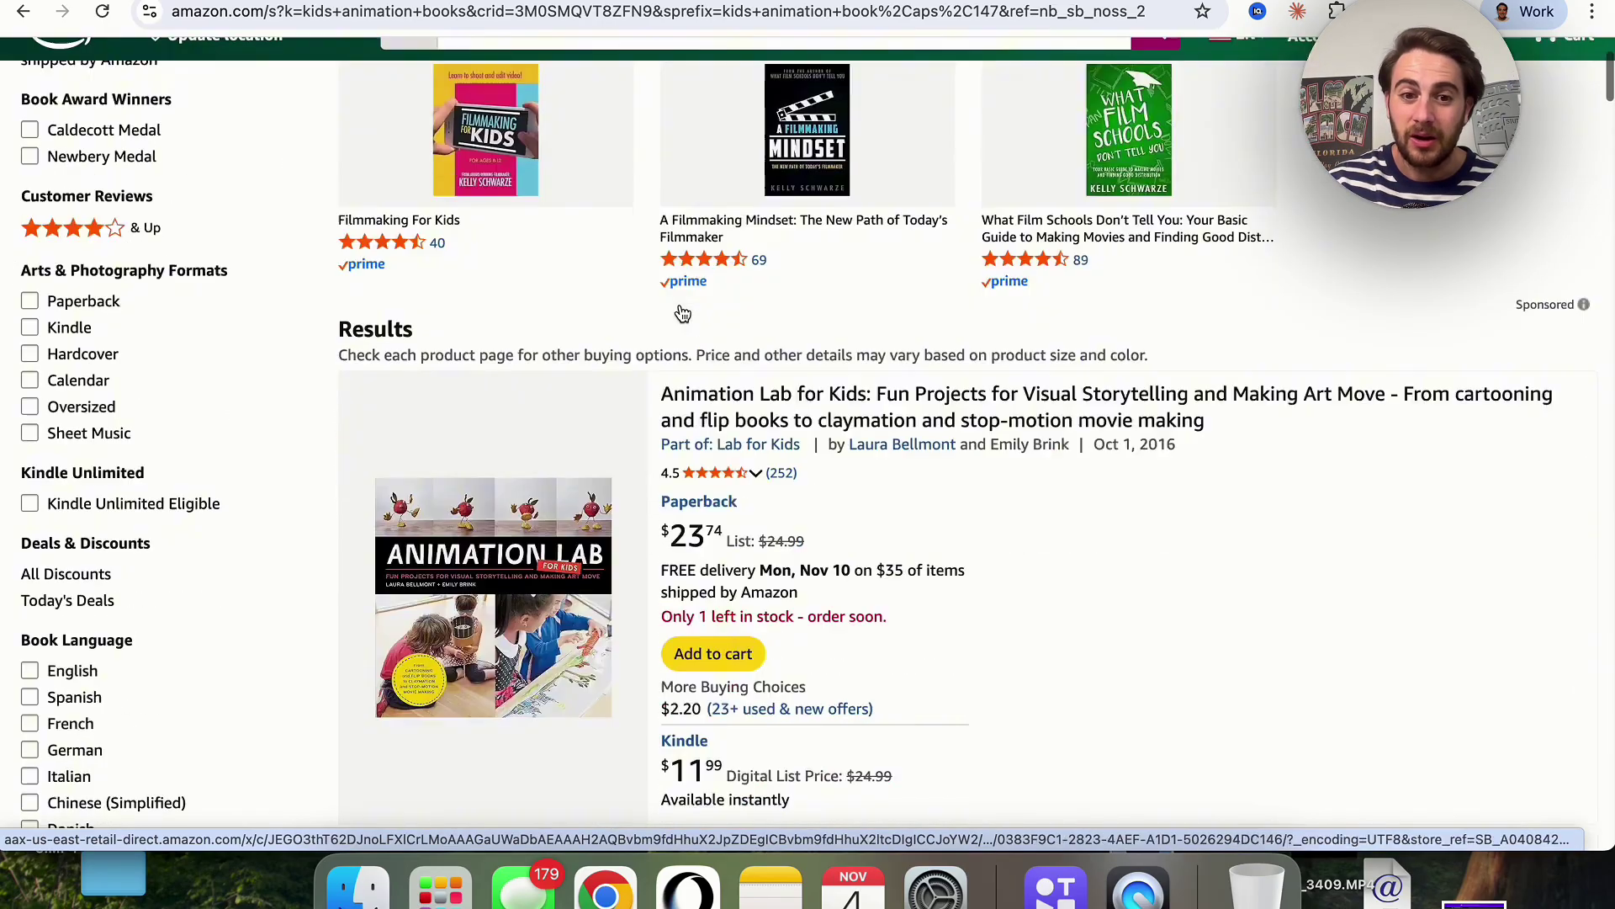
scroll(682, 313, "up", 1)
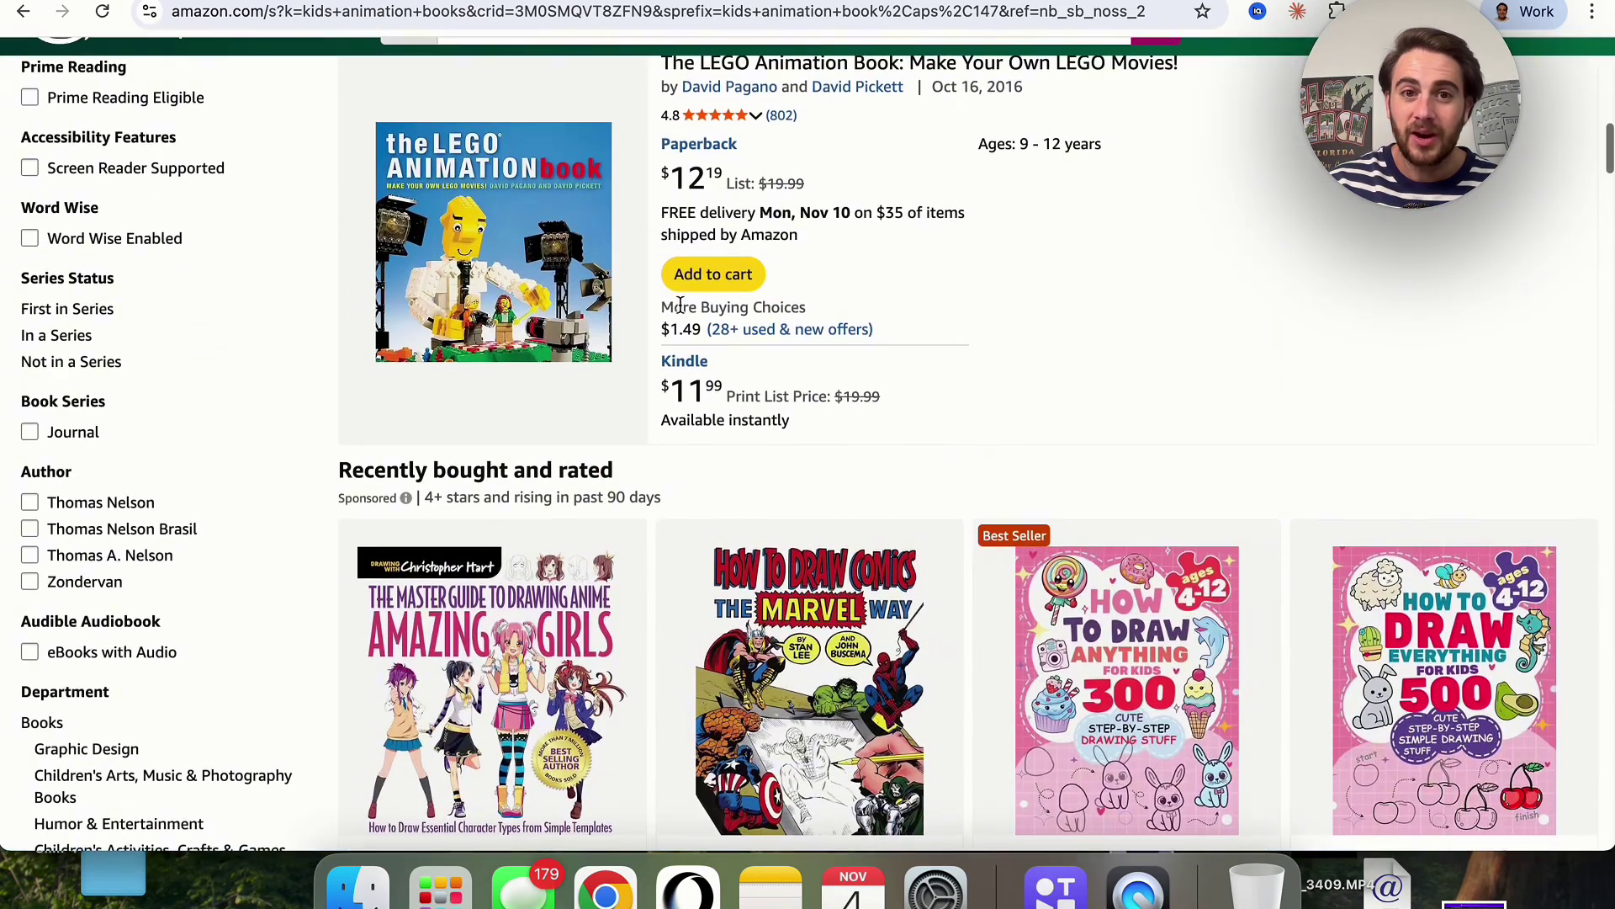
scroll(785, 181, "down", 5)
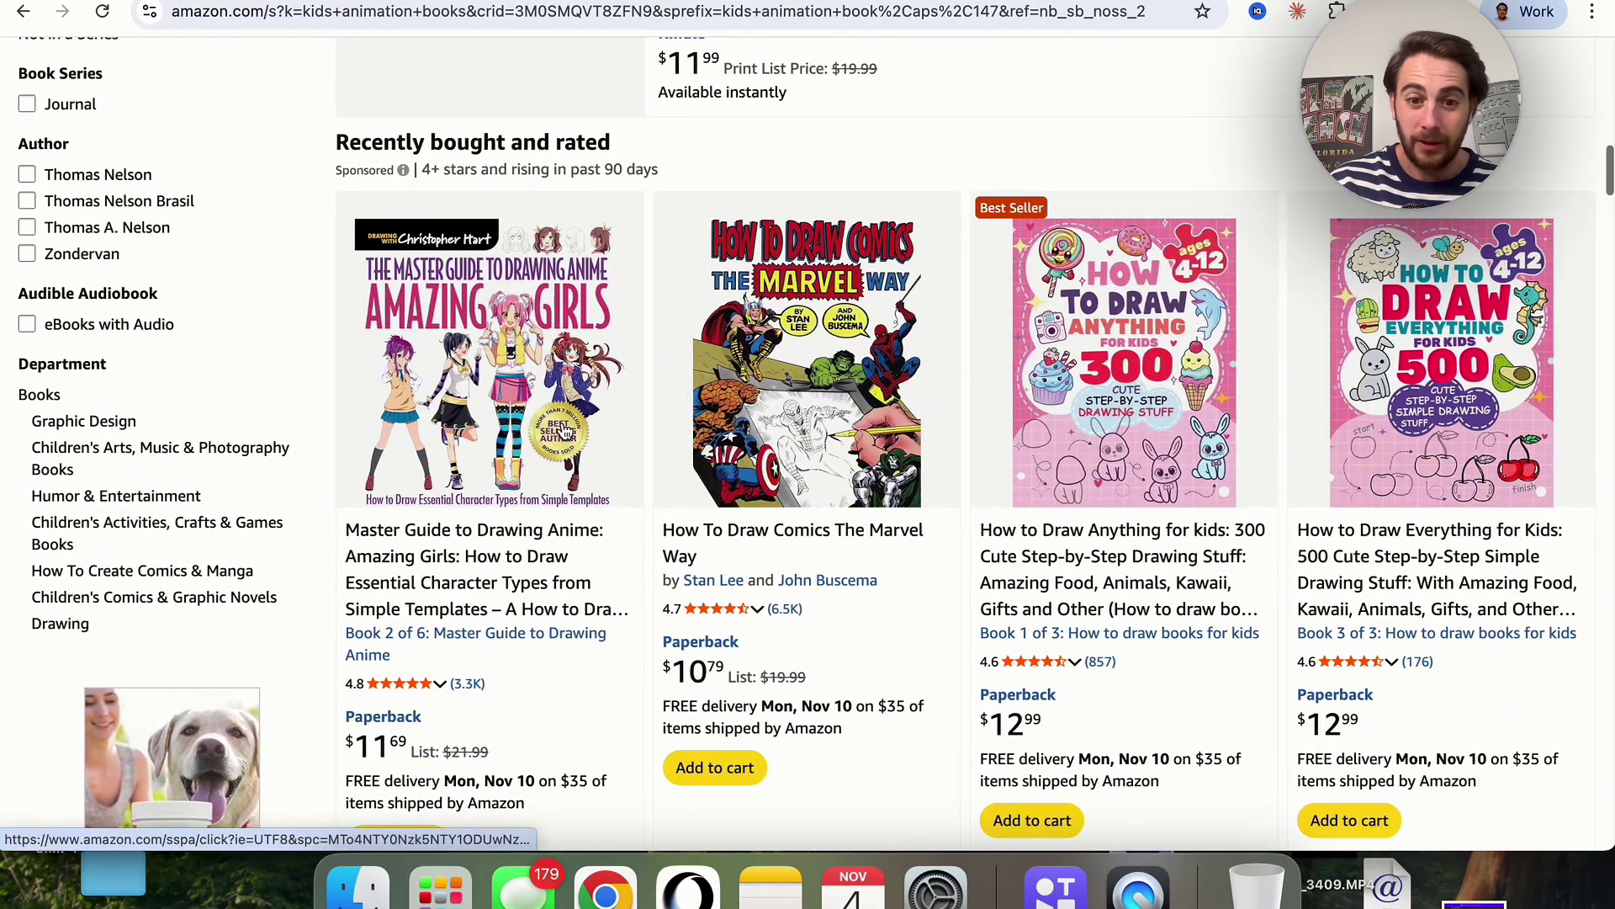
scroll(856, 494, "down", 1)
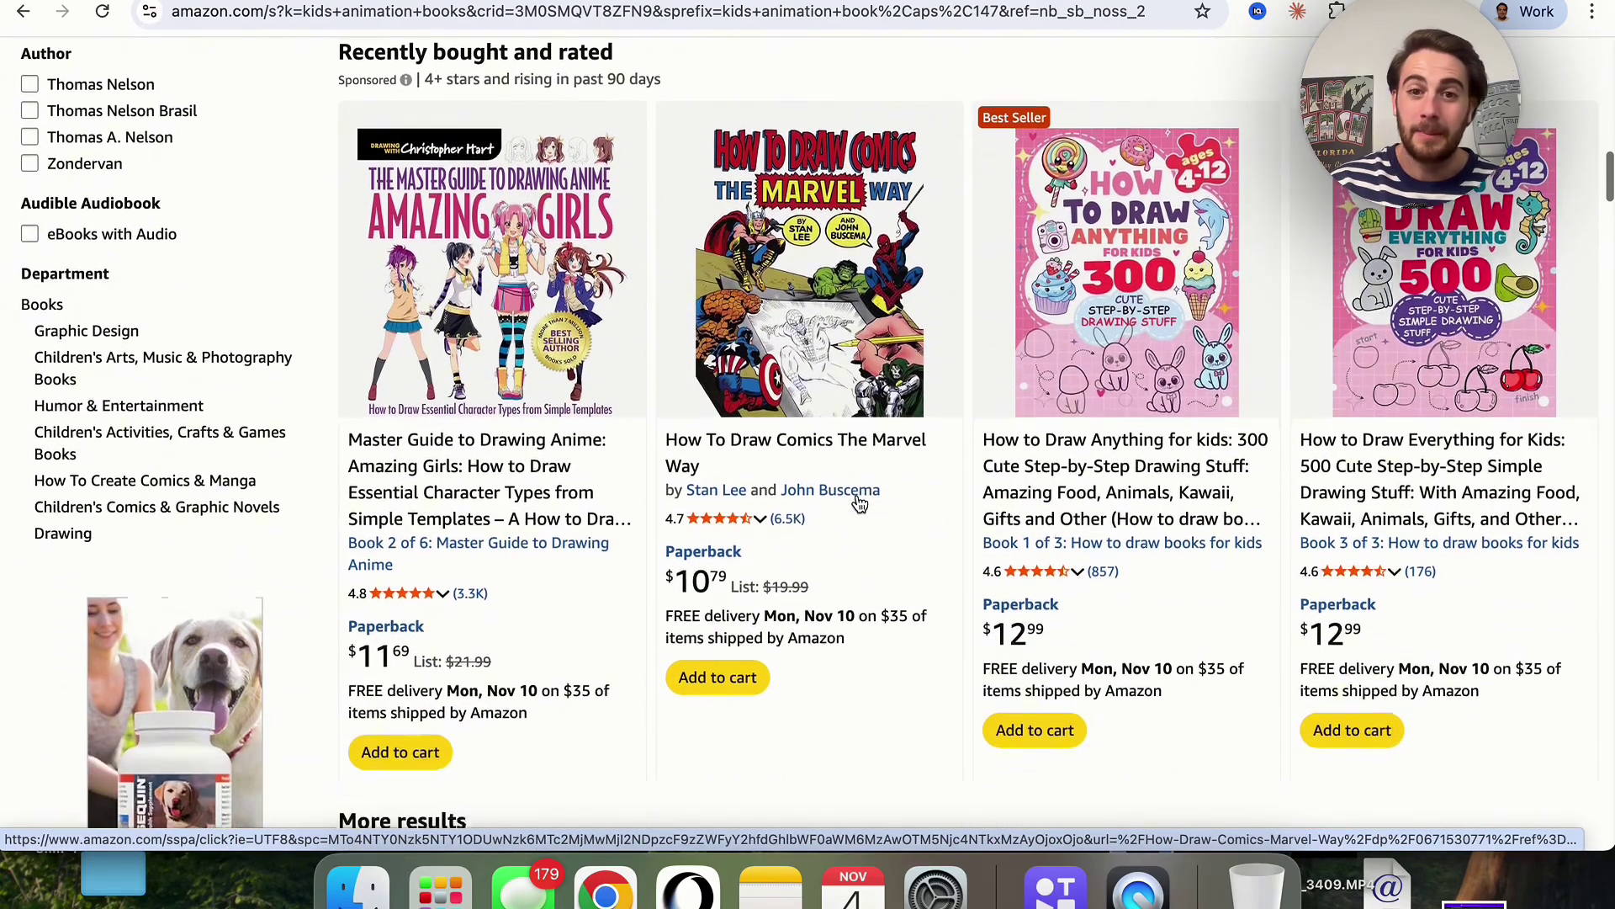
scroll(857, 495, "down", 3)
scroll(859, 501, "down", 4)
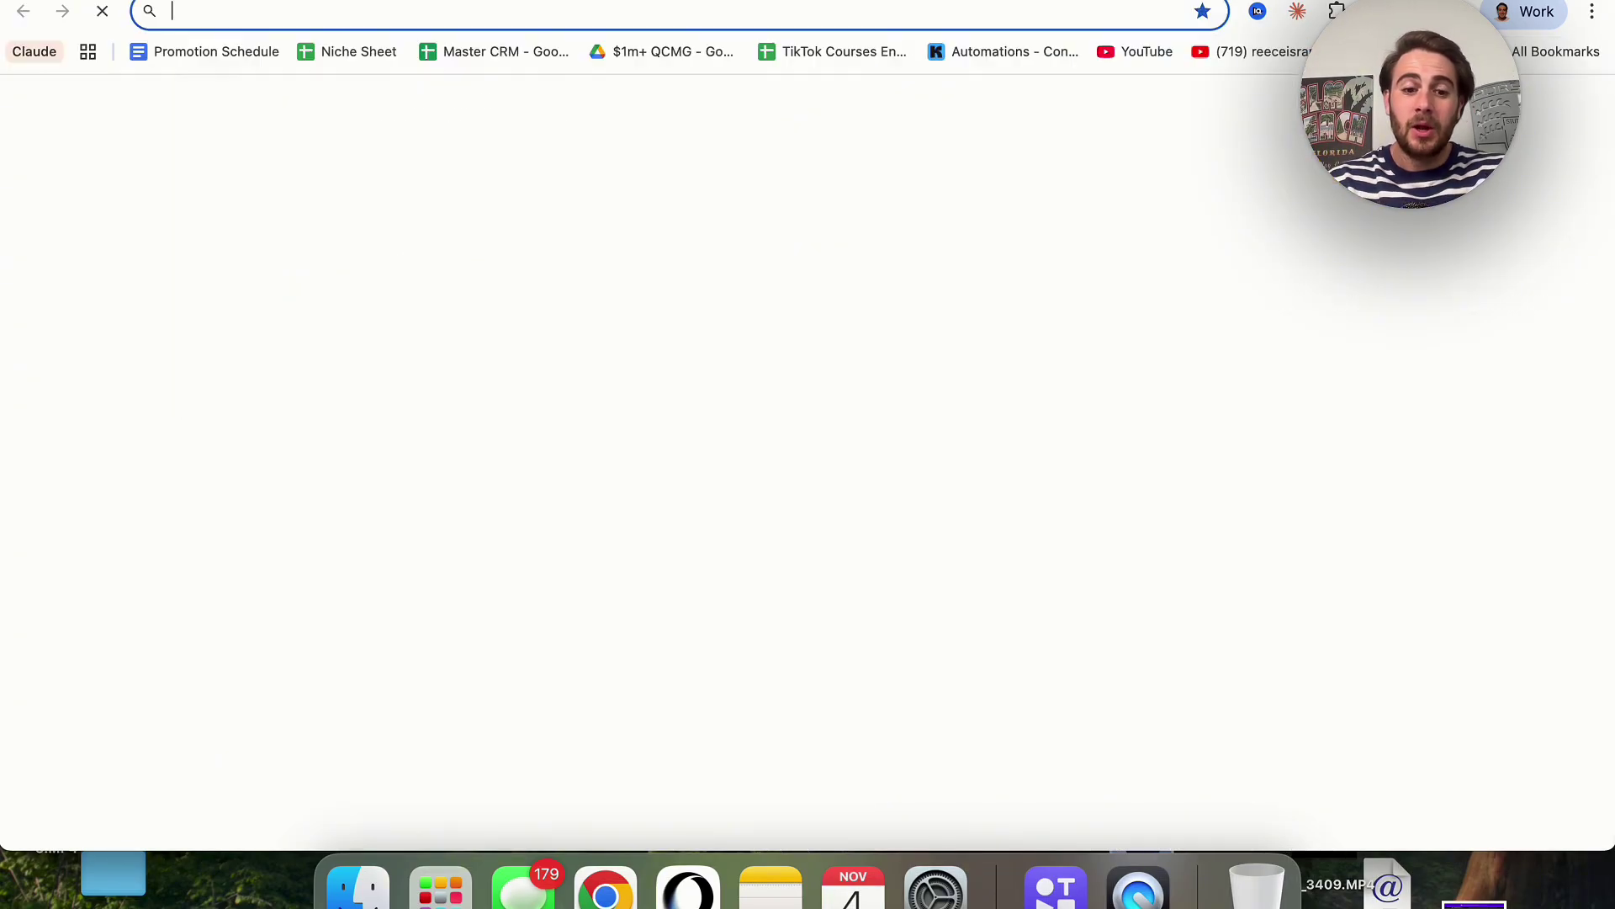
Load readkidz.com and scroll the dashboard's left sidebar of tools.
type("readkidz.com")
key("Return")
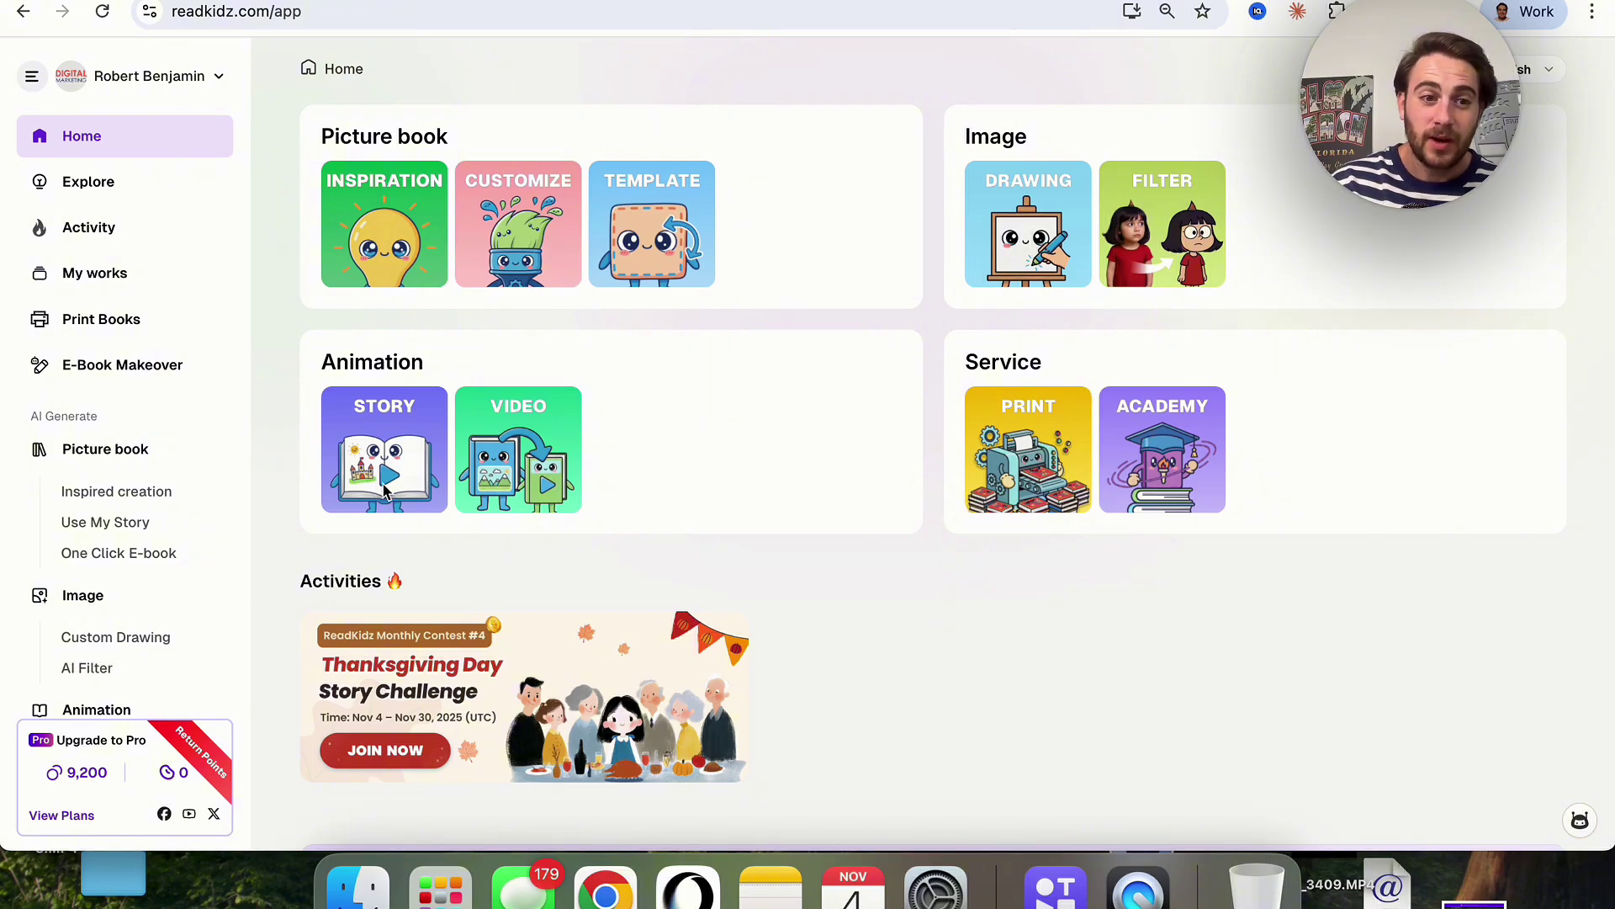
scroll(123, 528, "down", 2)
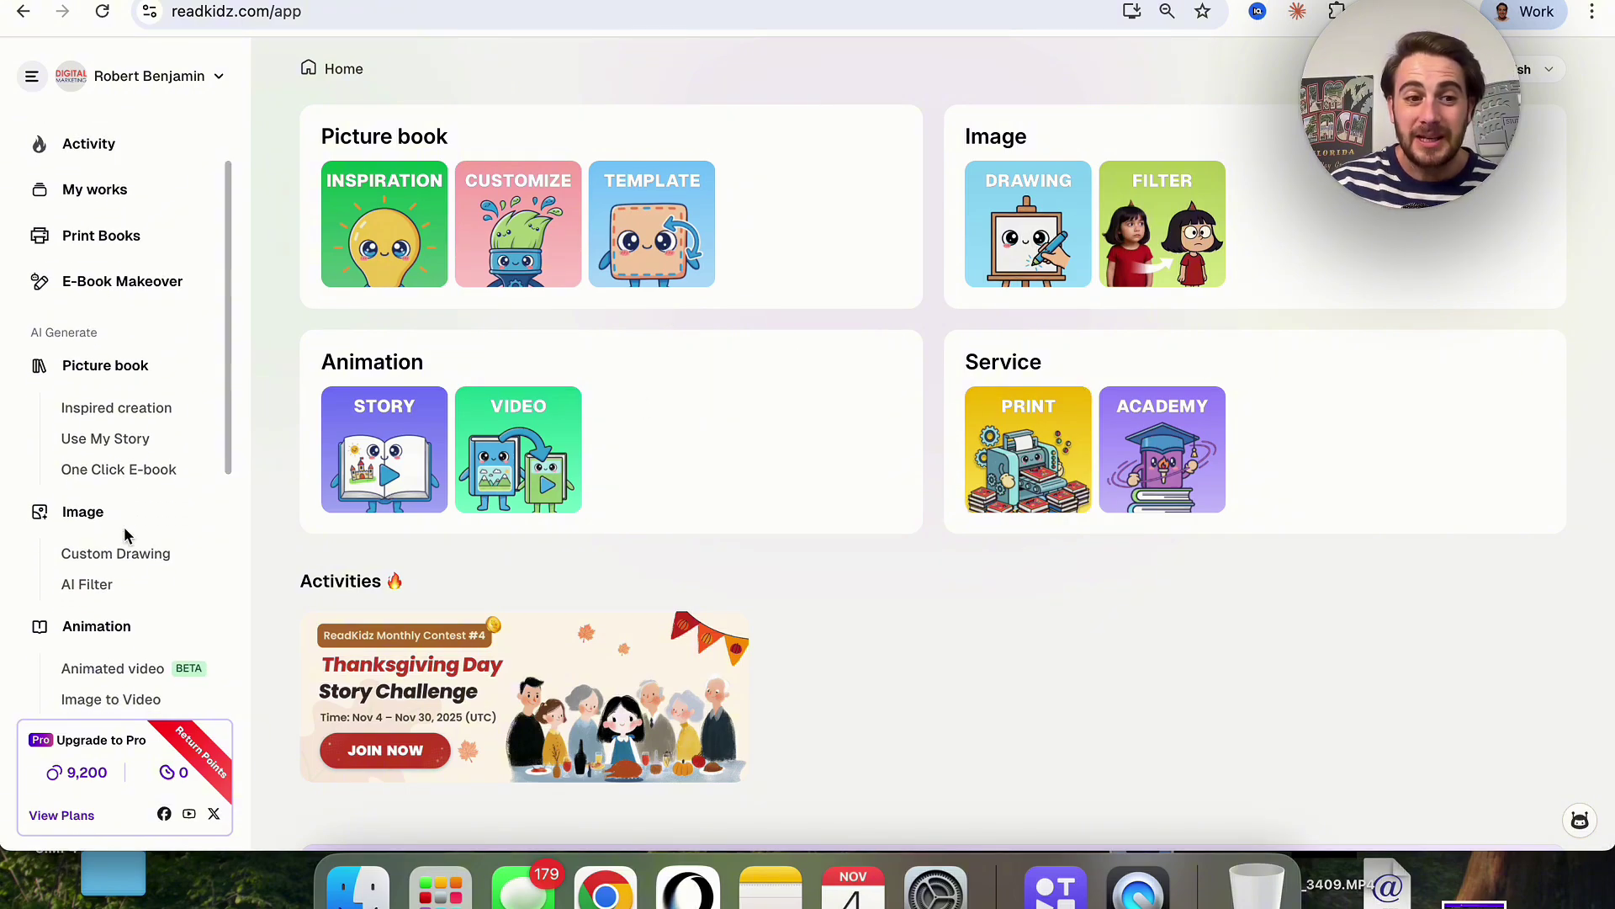
scroll(124, 532, "down", 4)
scroll(124, 532, "down", 5)
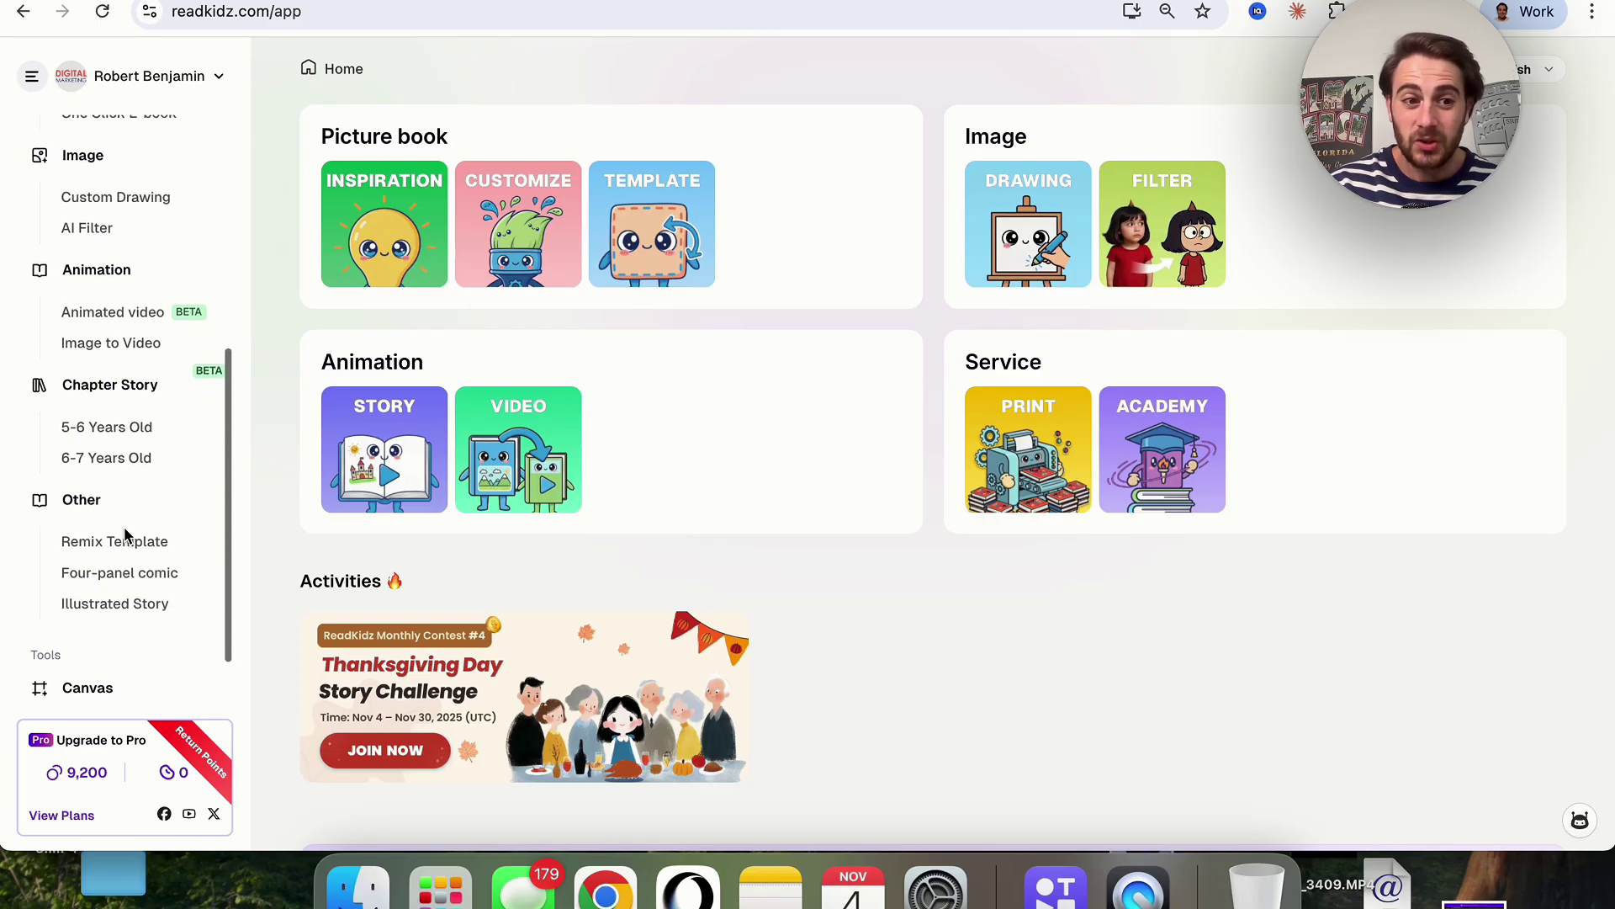